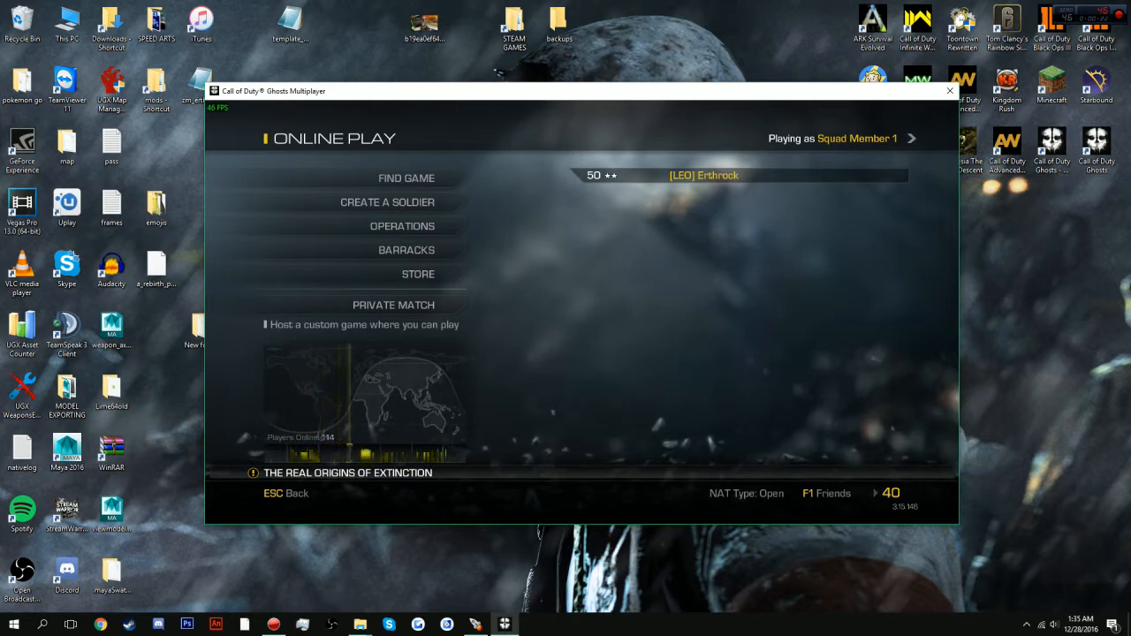
left_click(111, 328)
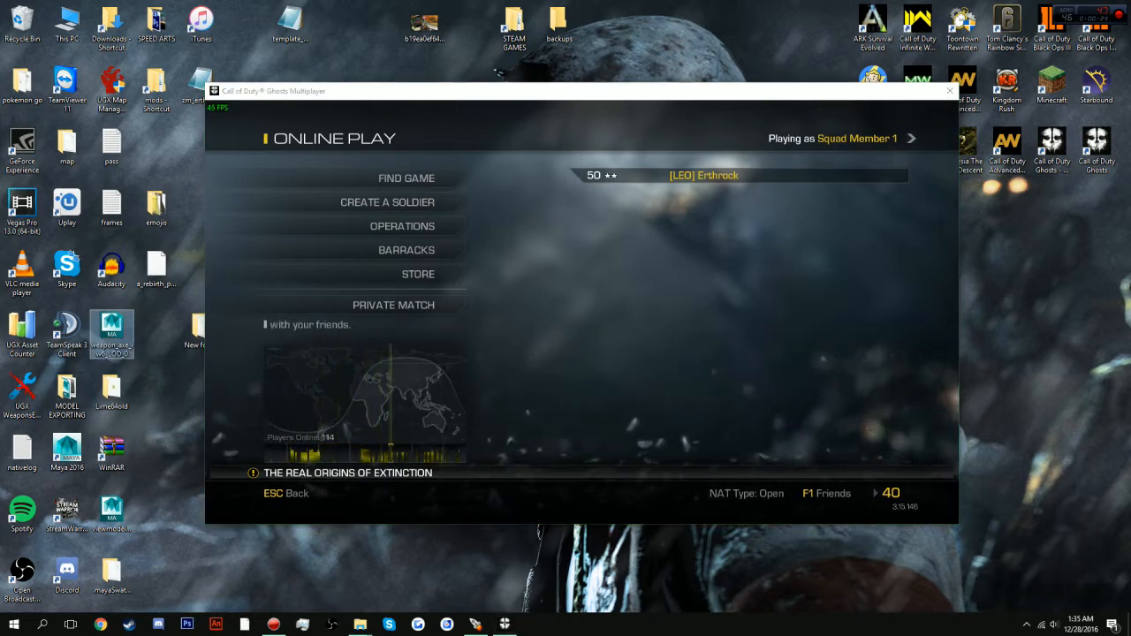
left_click_drag(225, 4, 1, 365)
left_click_drag(229, 5, 1, 570)
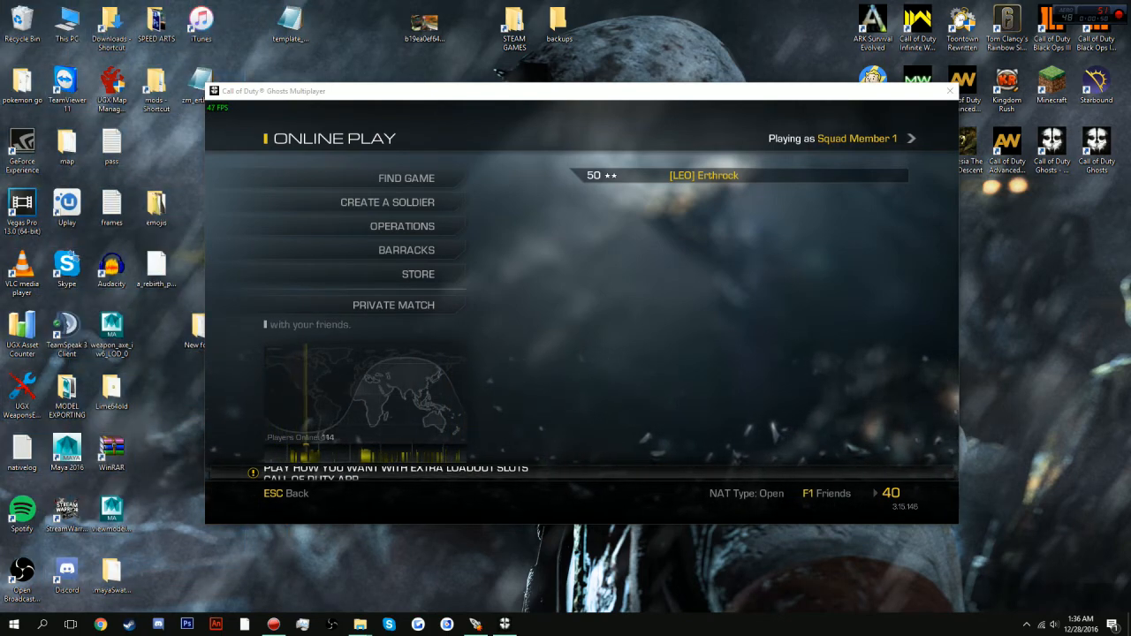
left_click_drag(295, 96, 424, 82)
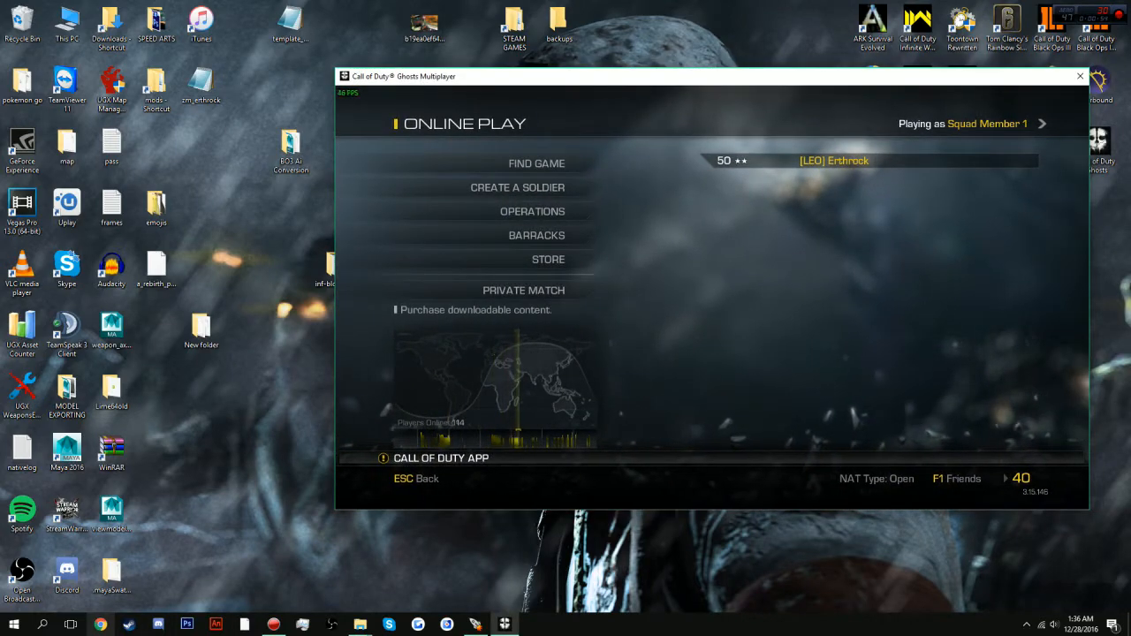
Step: Switch to Chrome and examine the Lime64, Maya tanim plugins and Lemon entries on the tom-crowley.co.uk downloads page
left_click(100, 624)
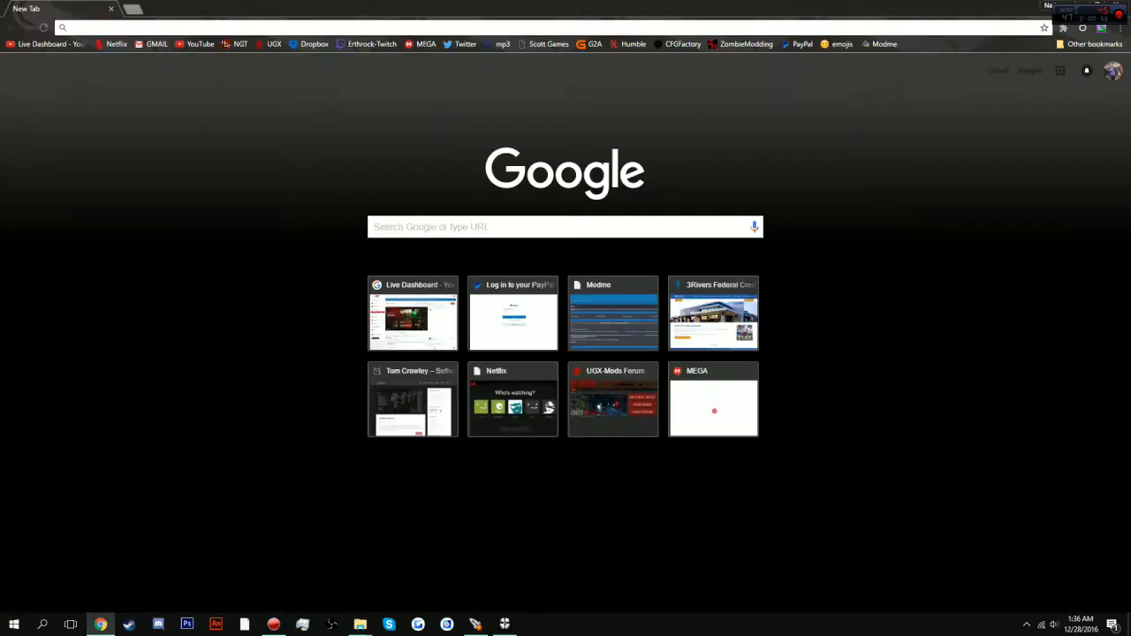
type("tom")
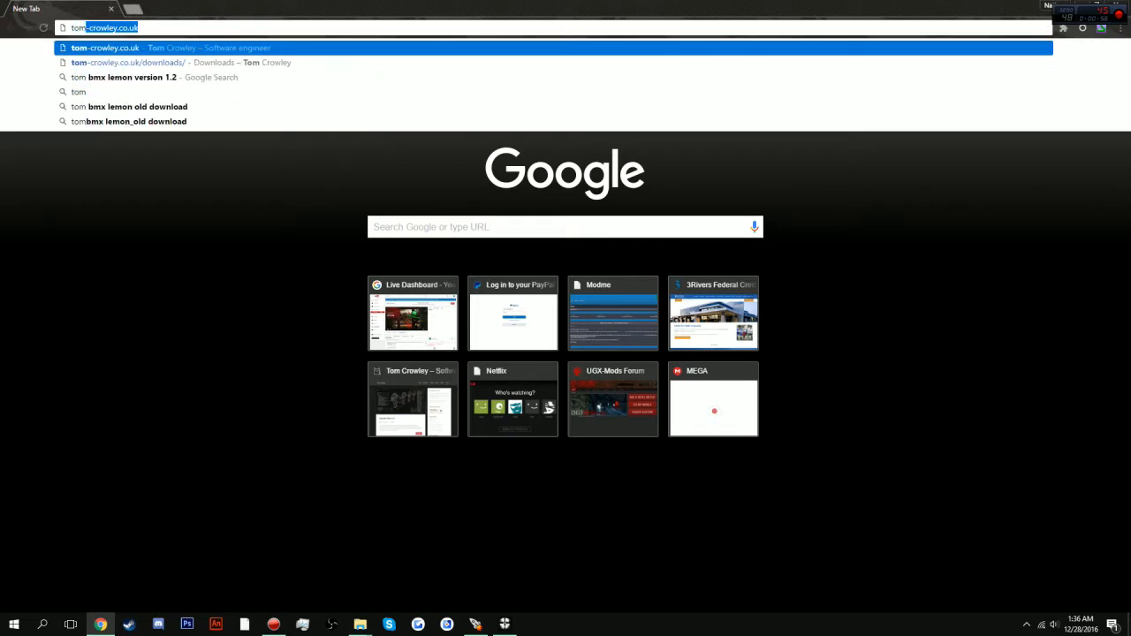
key("Return")
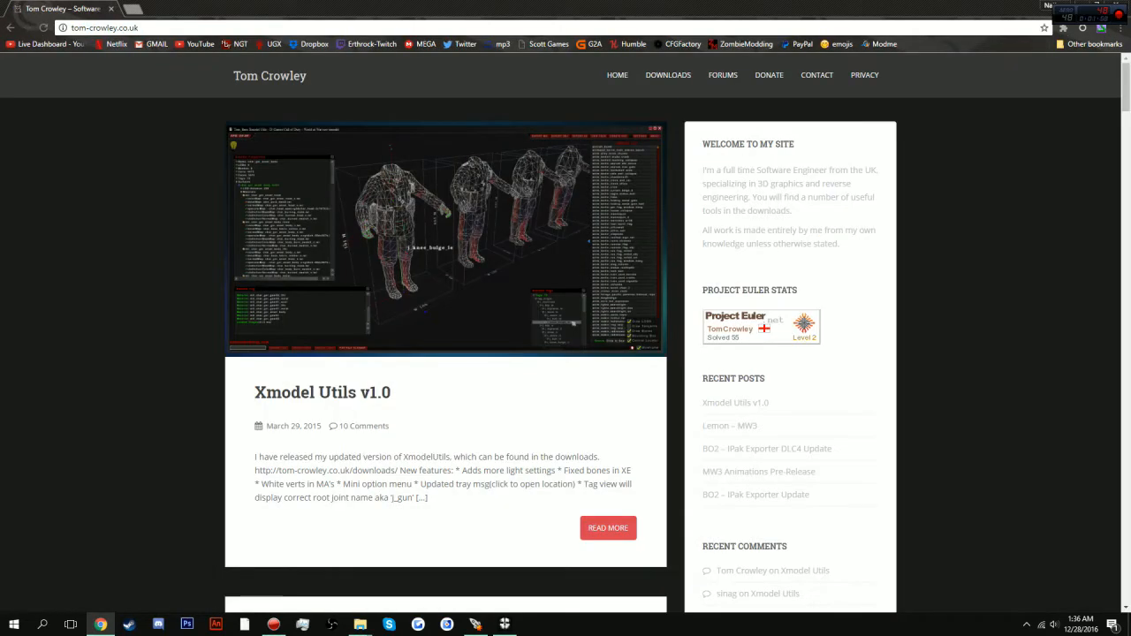
left_click(668, 74)
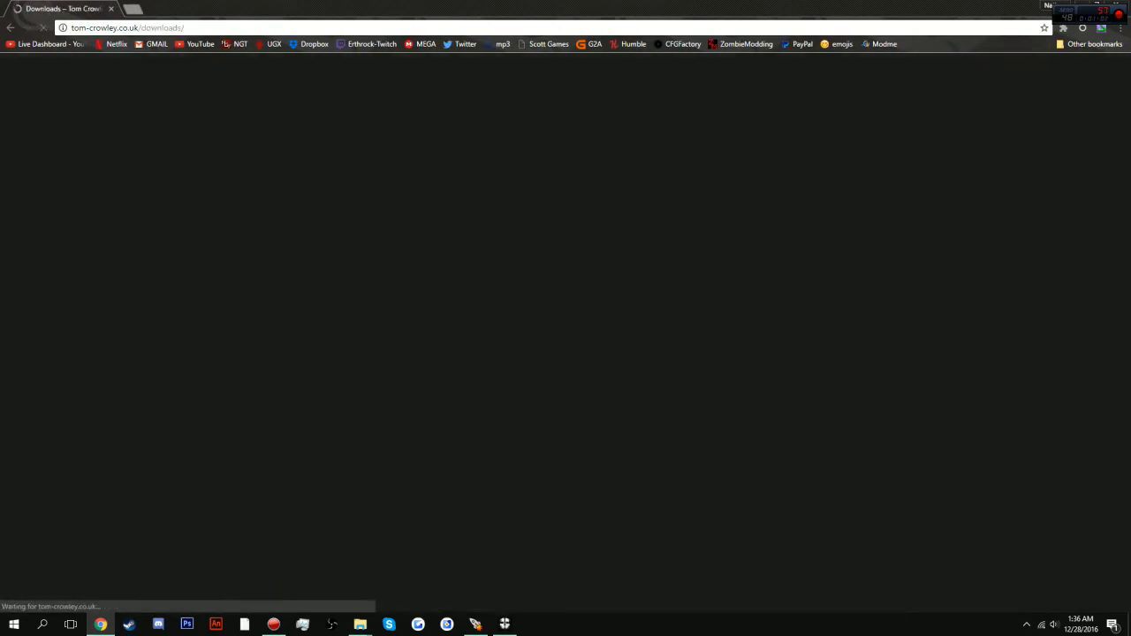
scroll(561, 335, "down", 3)
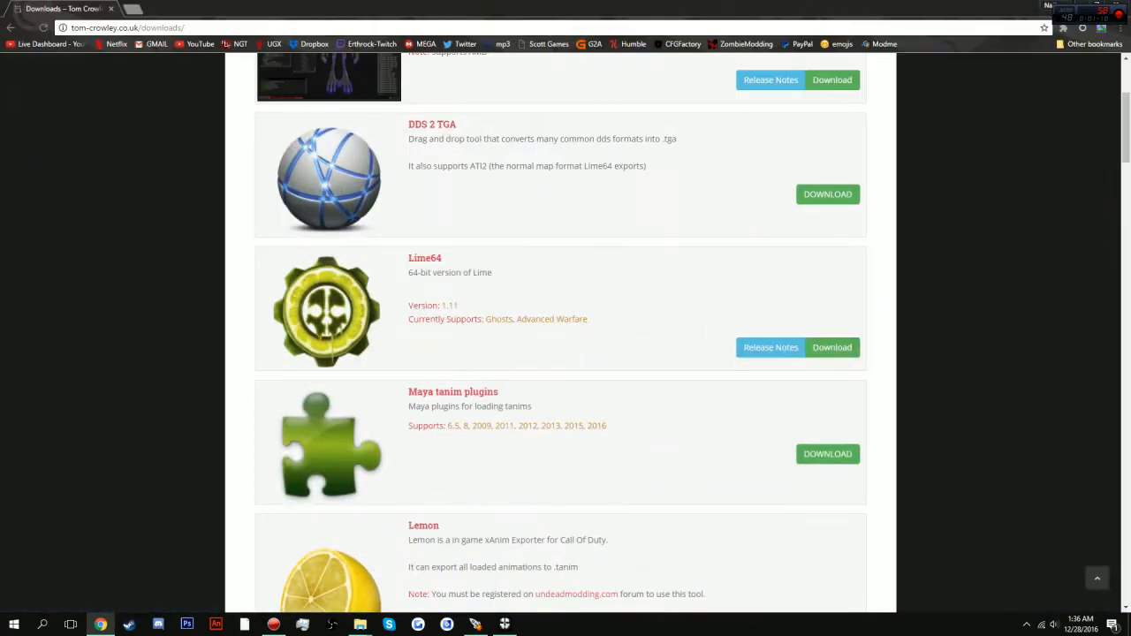
scroll(561, 335, "down", 3)
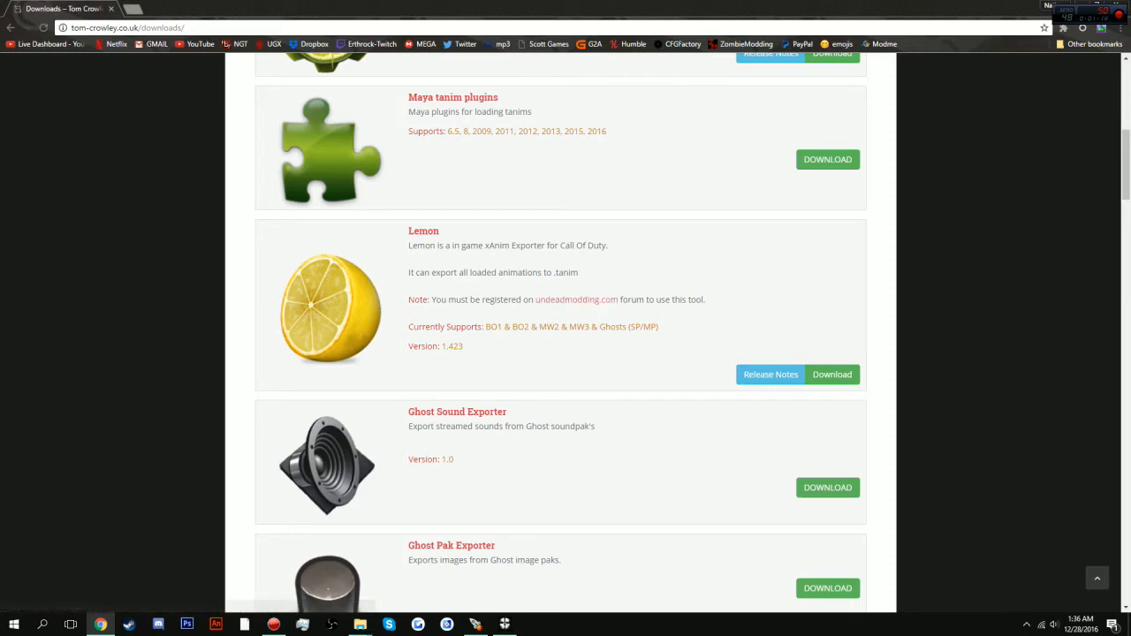
left_click_drag(919, 7, 866, 50)
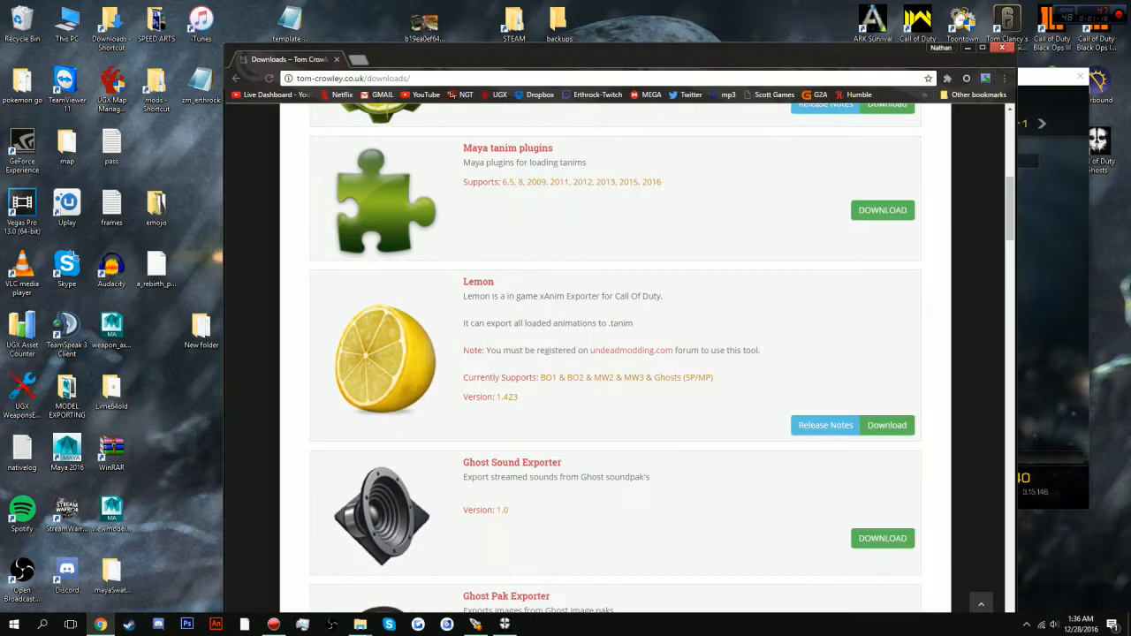
left_click(1001, 48)
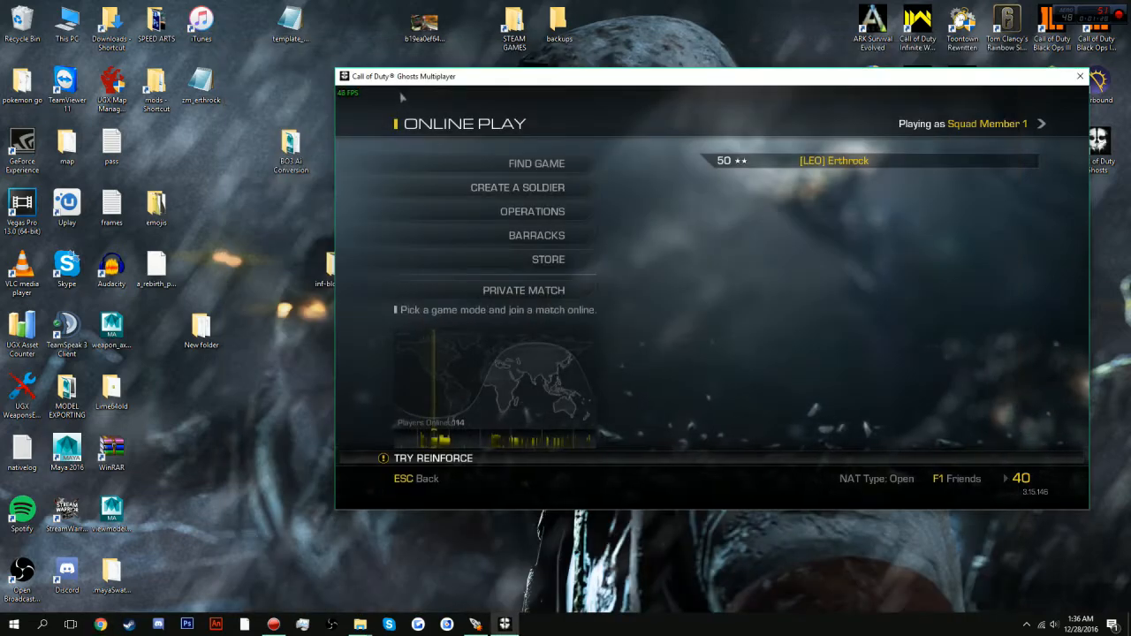
Step: Look through the MODEL EXPORTING desktop folder and its lime subfolder for the conversion rig and export tools
left_click_drag(410, 79, 438, 113)
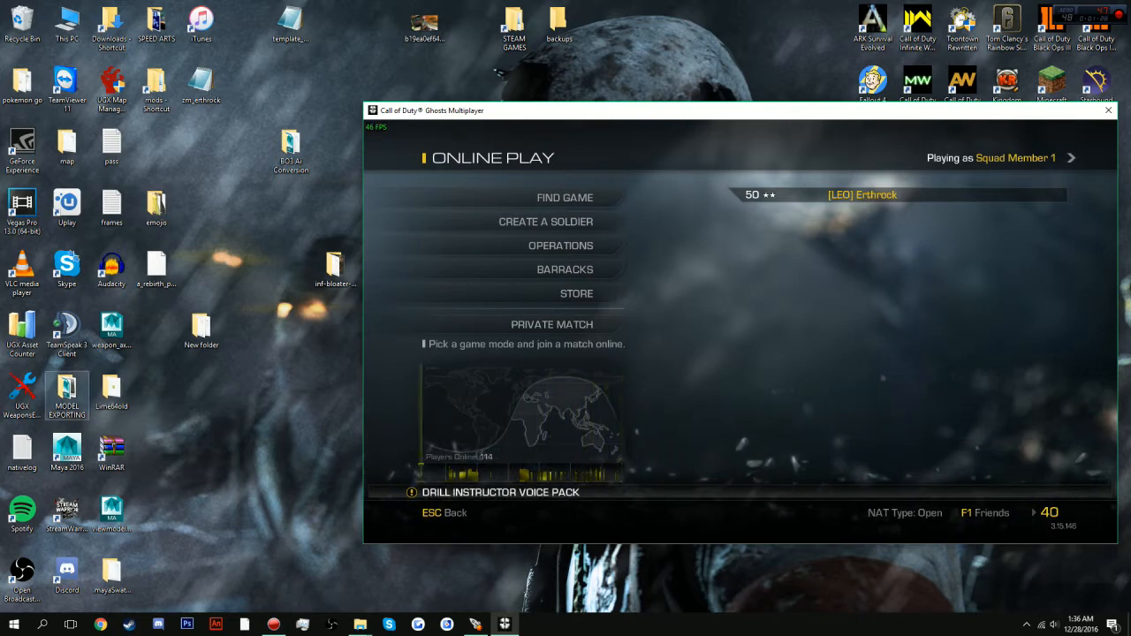
double_click(67, 397)
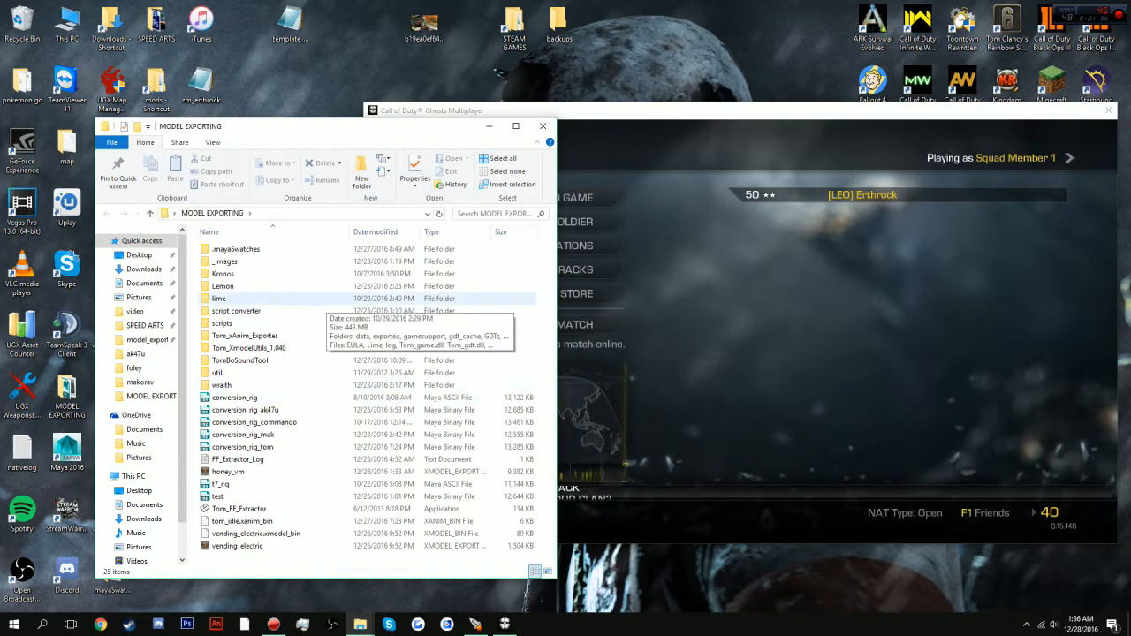
left_click(256, 324)
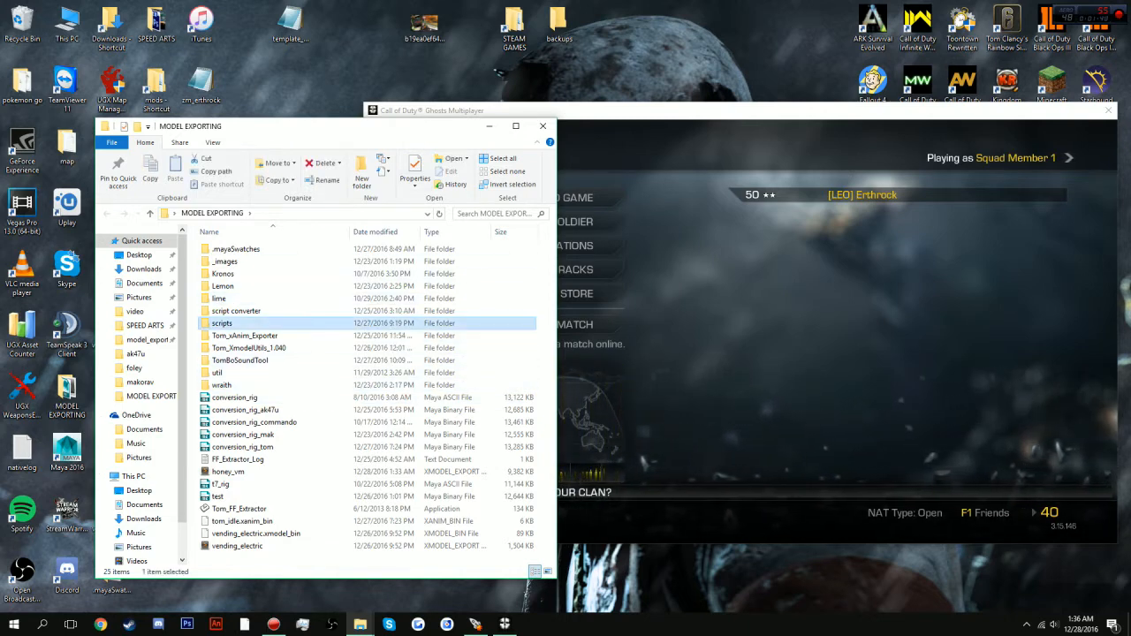
left_click(237, 398)
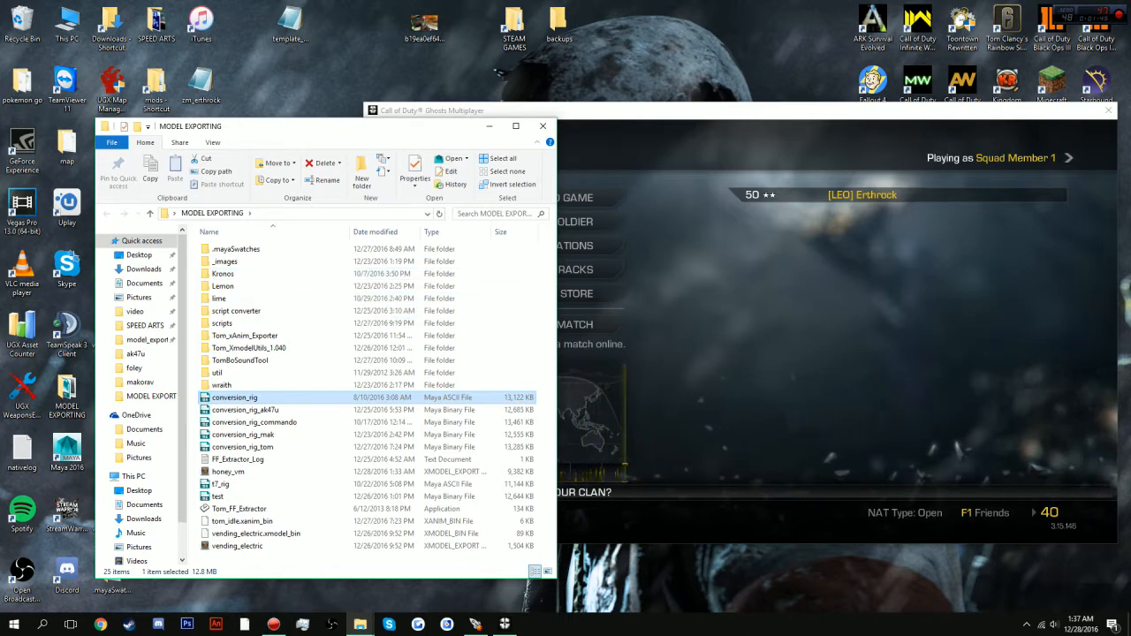
key("alt+Tab")
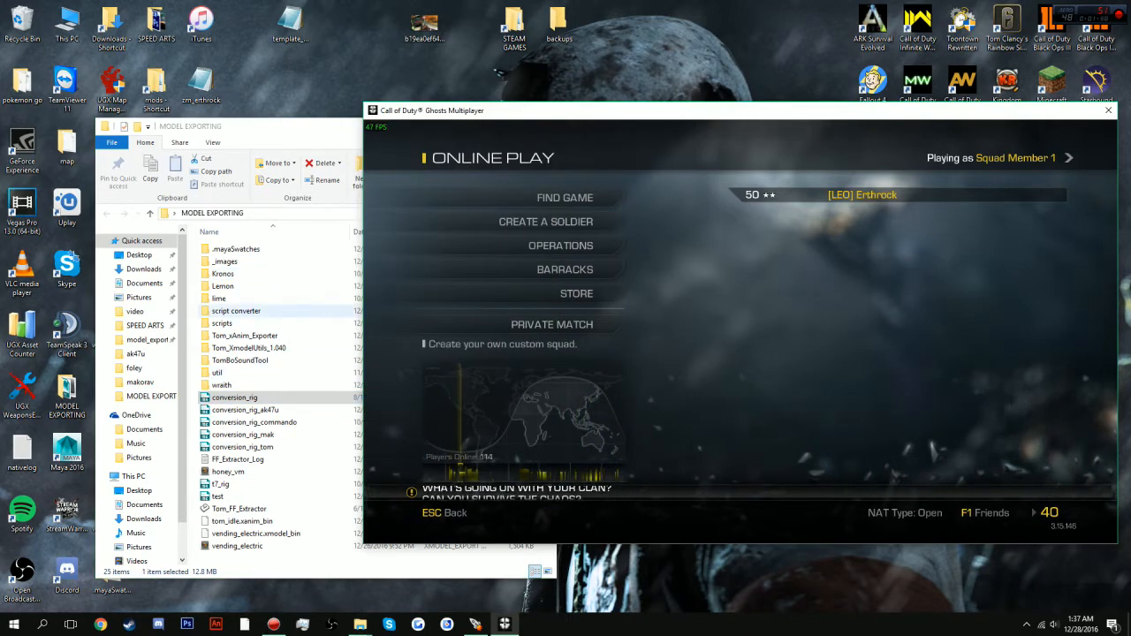
double_click(218, 297)
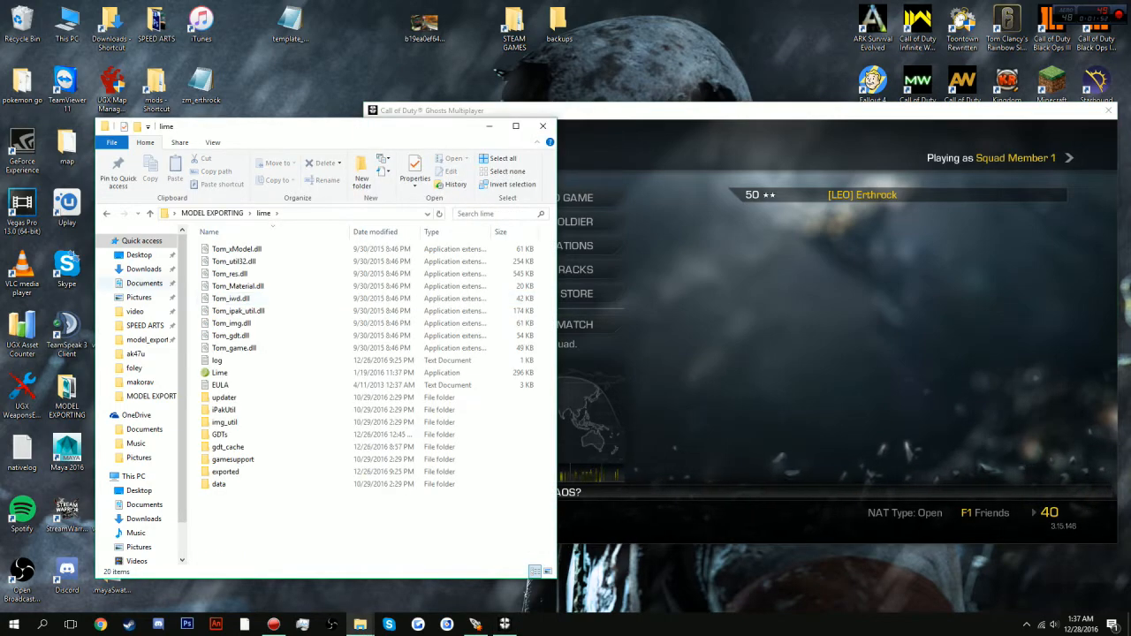
key("alt+Left")
left_click(542, 126)
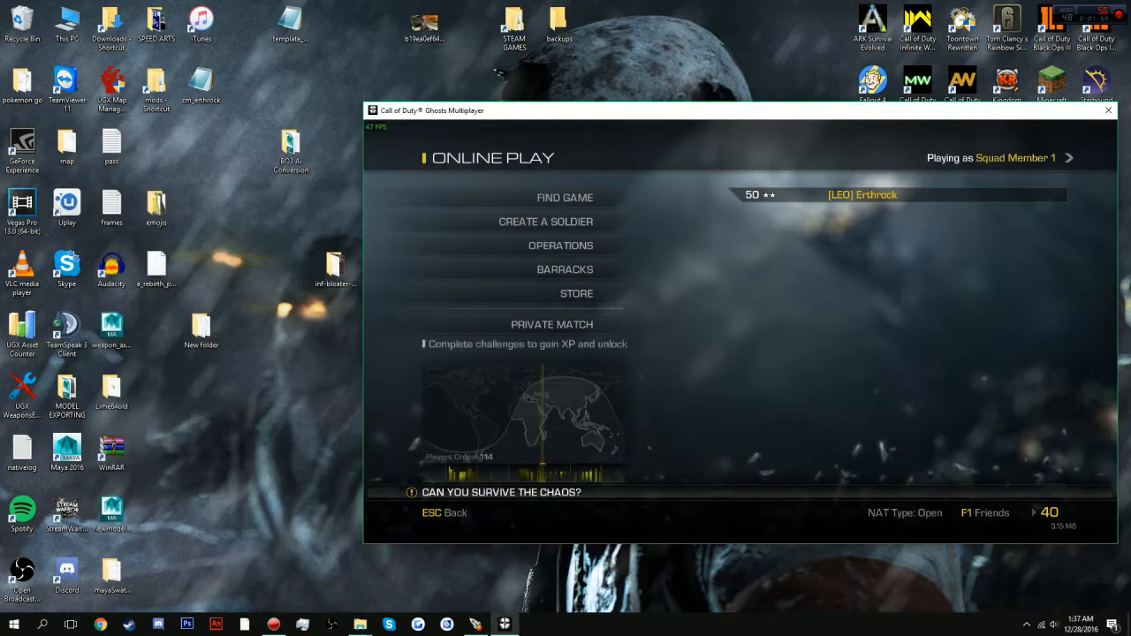
Step: Run Lime64 from the Lime64old desktop folder and agree to continue exporting the game models with the scanned memory locations
double_click(111, 391)
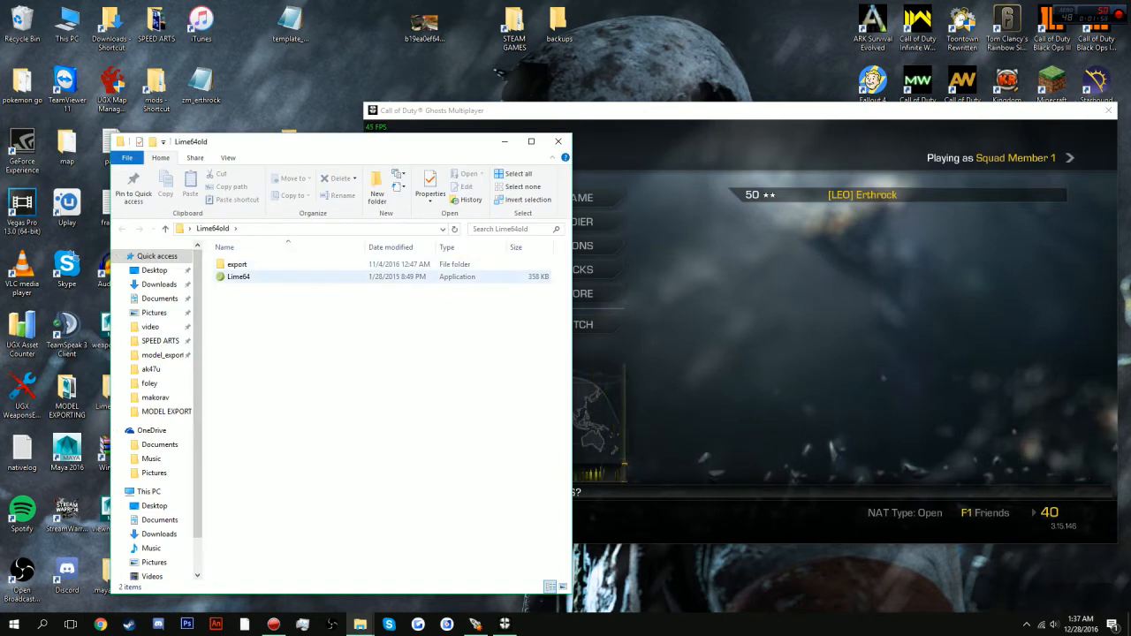
double_click(237, 276)
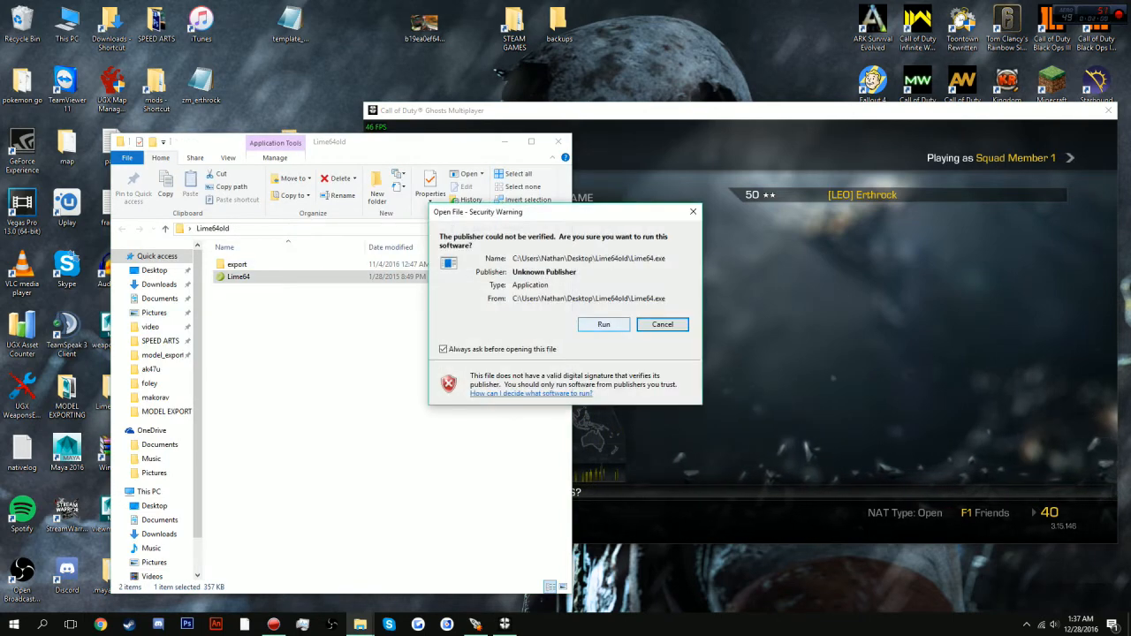
key("Return")
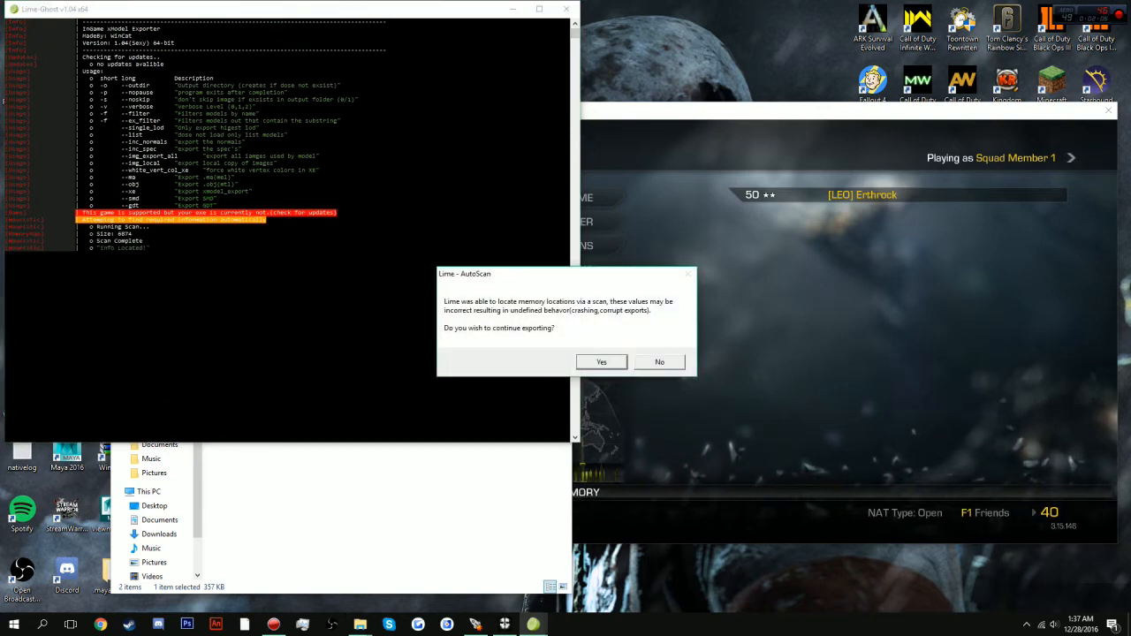
key("Return")
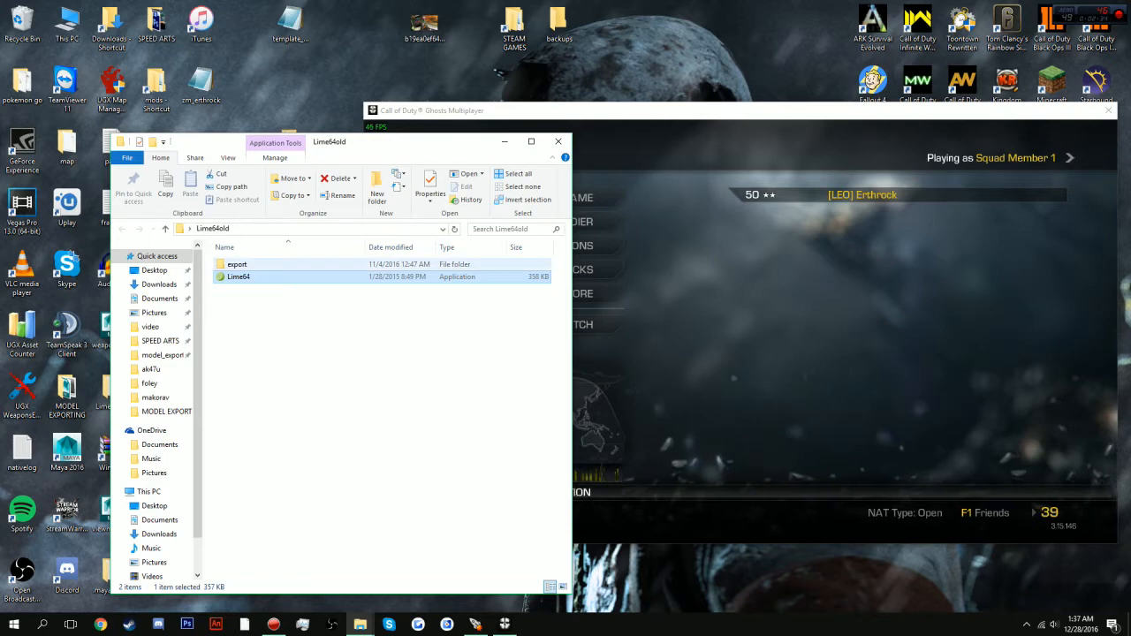
Step: Open the viewmodel_honeybadger folder under export\ghost\mp and move the viewmodel Maya file from the desktop into it
double_click(237, 264)
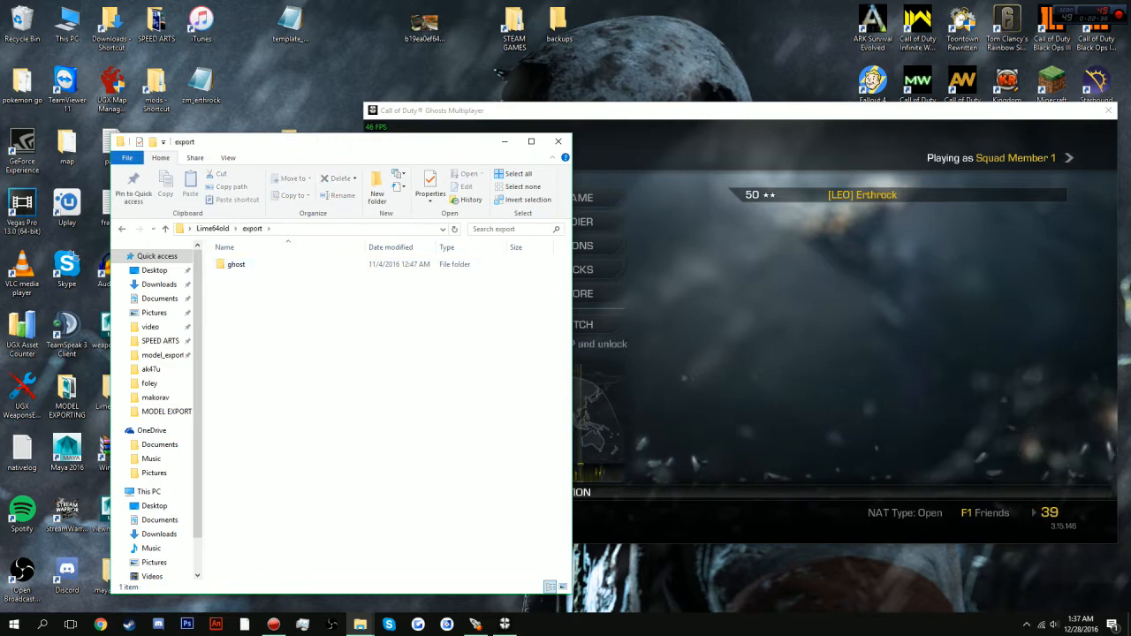
left_click_drag(278, 143, 394, 93)
double_click(353, 214)
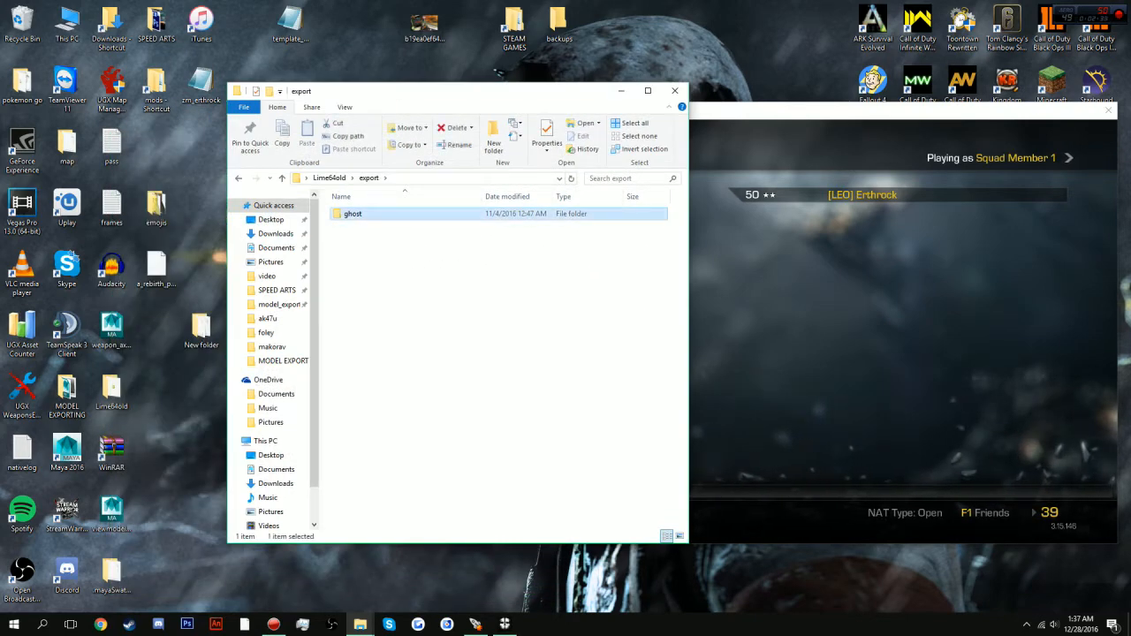
double_click(350, 213)
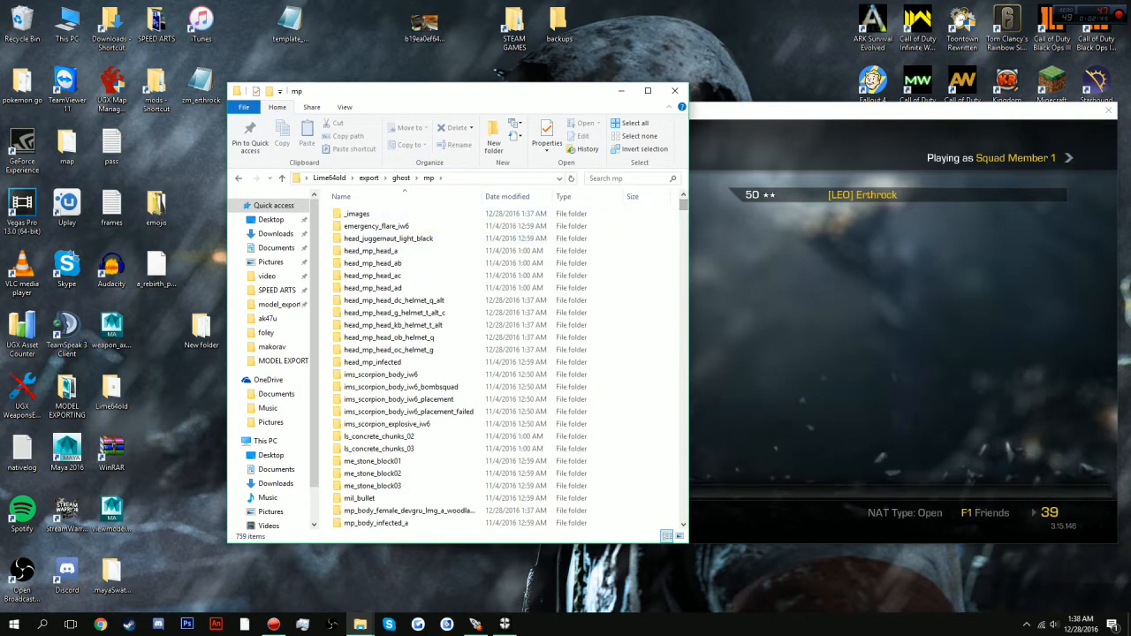
left_click_drag(682, 205, 682, 364)
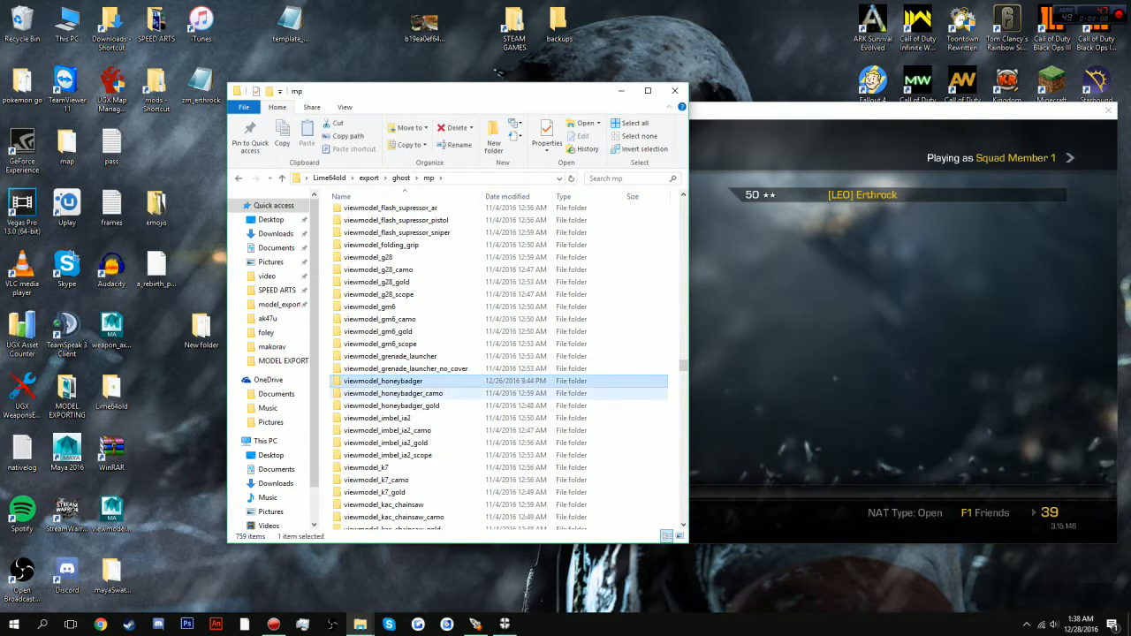
left_click(415, 405)
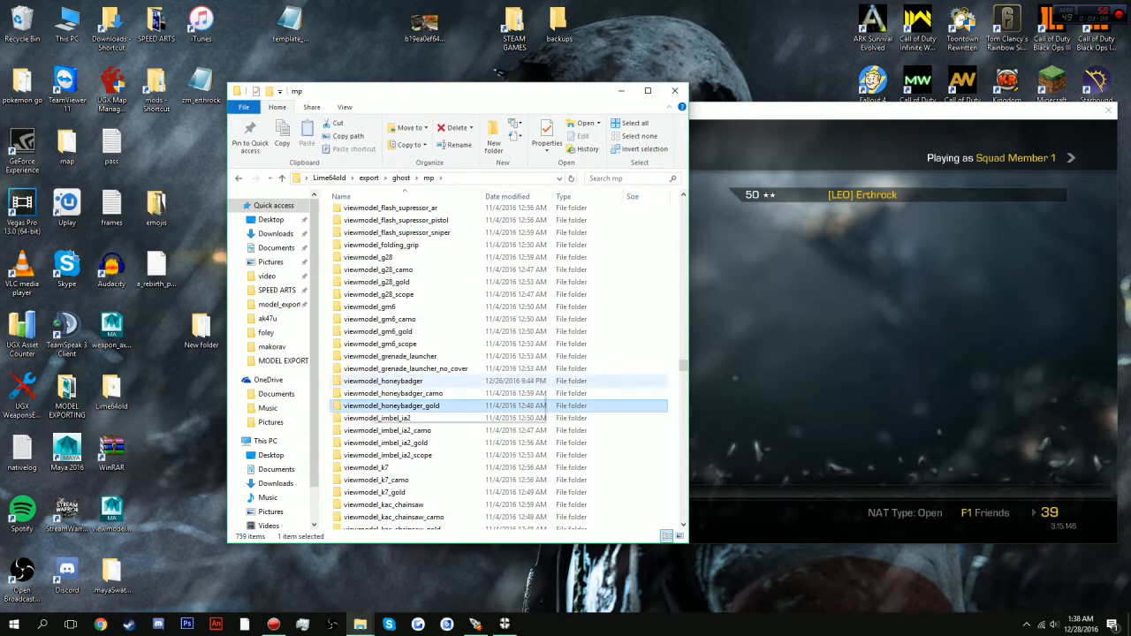
double_click(371, 382)
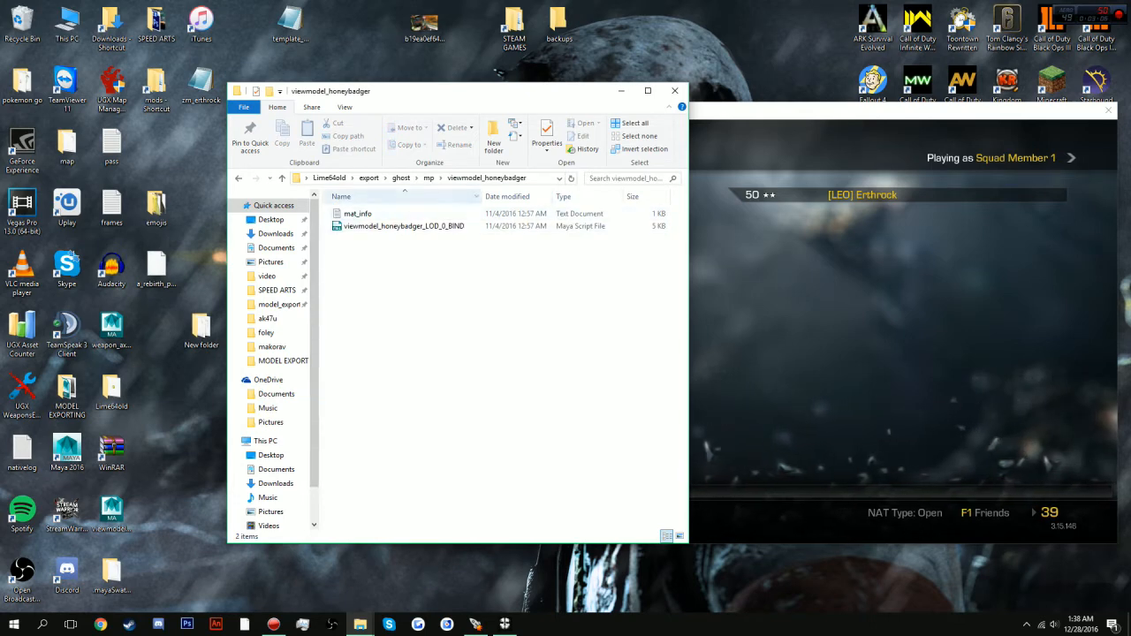
left_click_drag(111, 511, 422, 355)
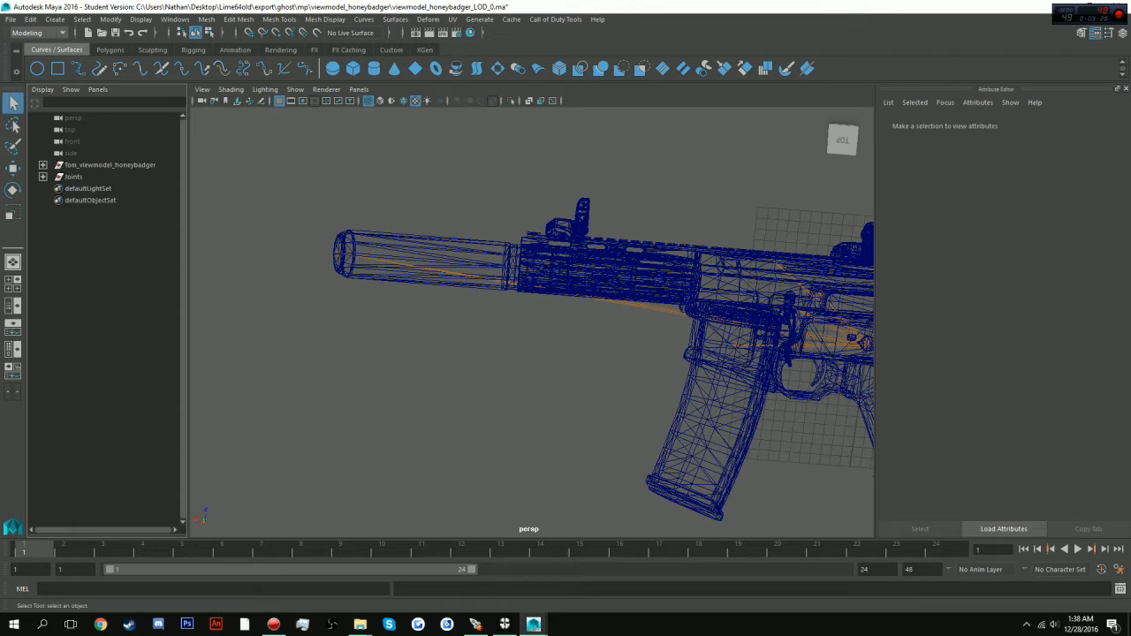
Step: Inspect the honeybadger weapon model in Maya and display it shaded with texture maps
middle_click_drag(832, 270, 713, 252, "alt")
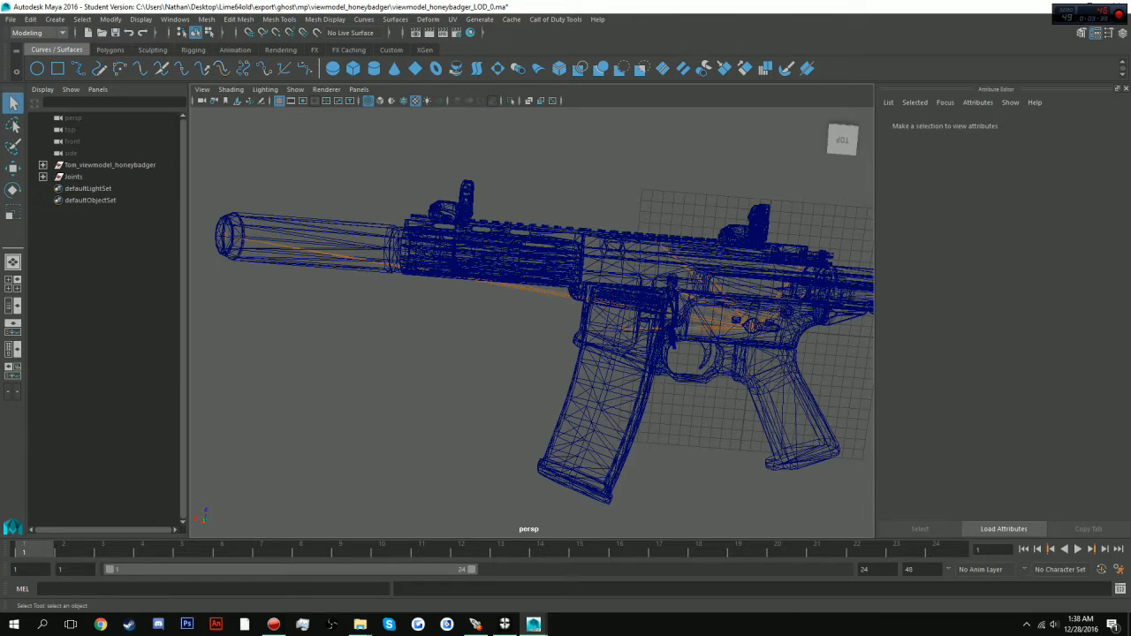
left_click_drag(713, 251, 451, 401, "alt")
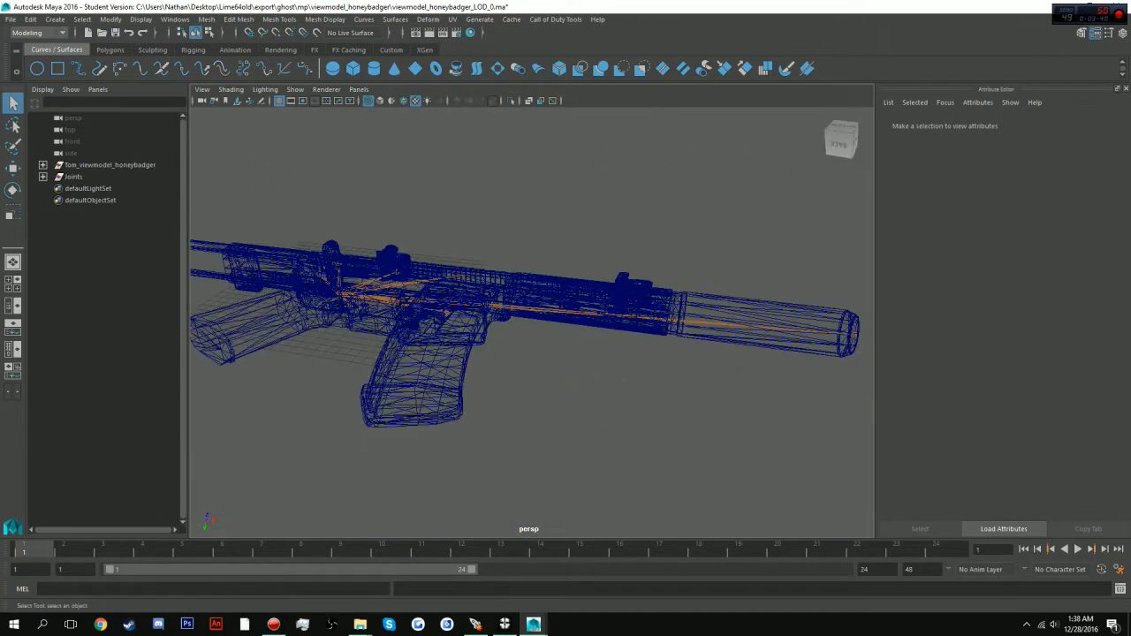
scroll(531, 323, "down", 6)
scroll(531, 323, "up", 4)
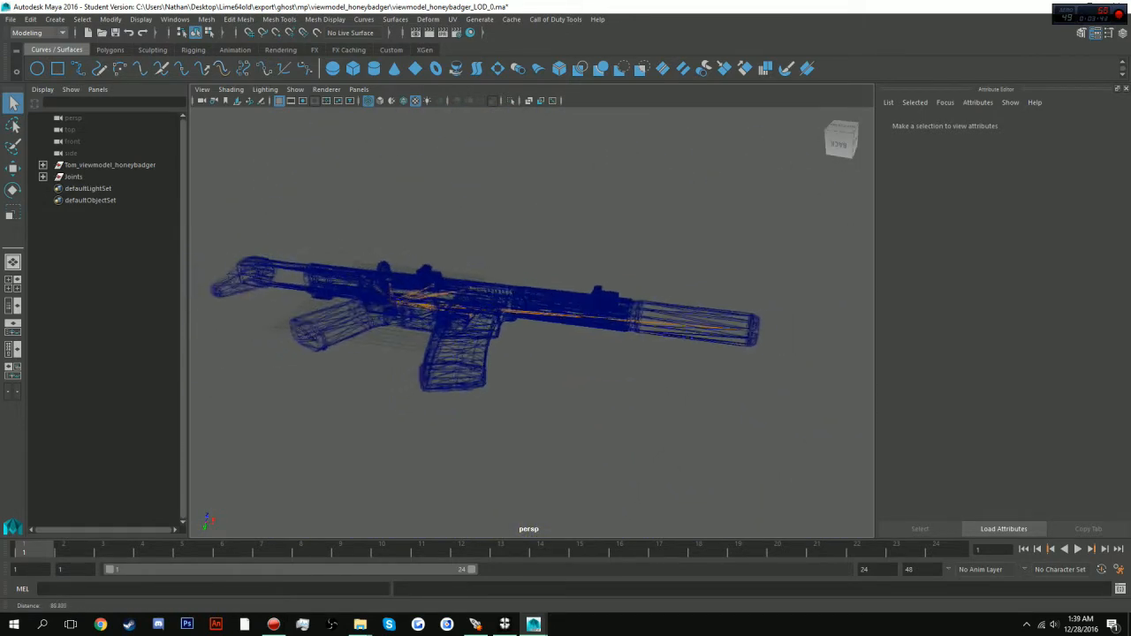
middle_click_drag(531, 323, 664, 277, "alt")
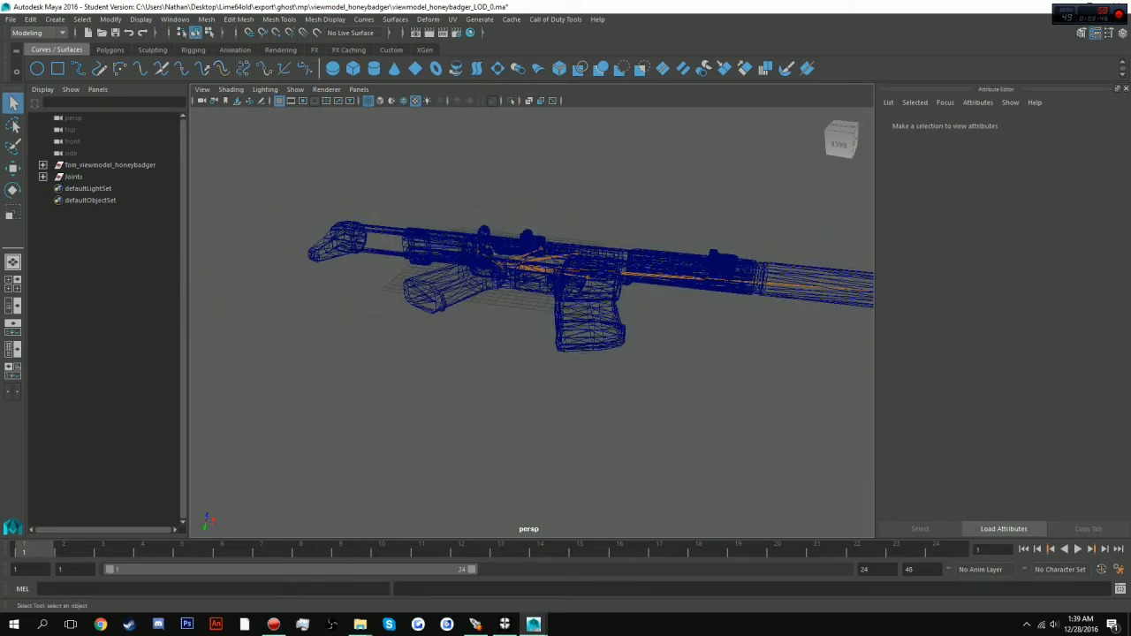
left_click_drag(665, 277, 653, 424, "alt")
scroll(530, 300, "down", 3)
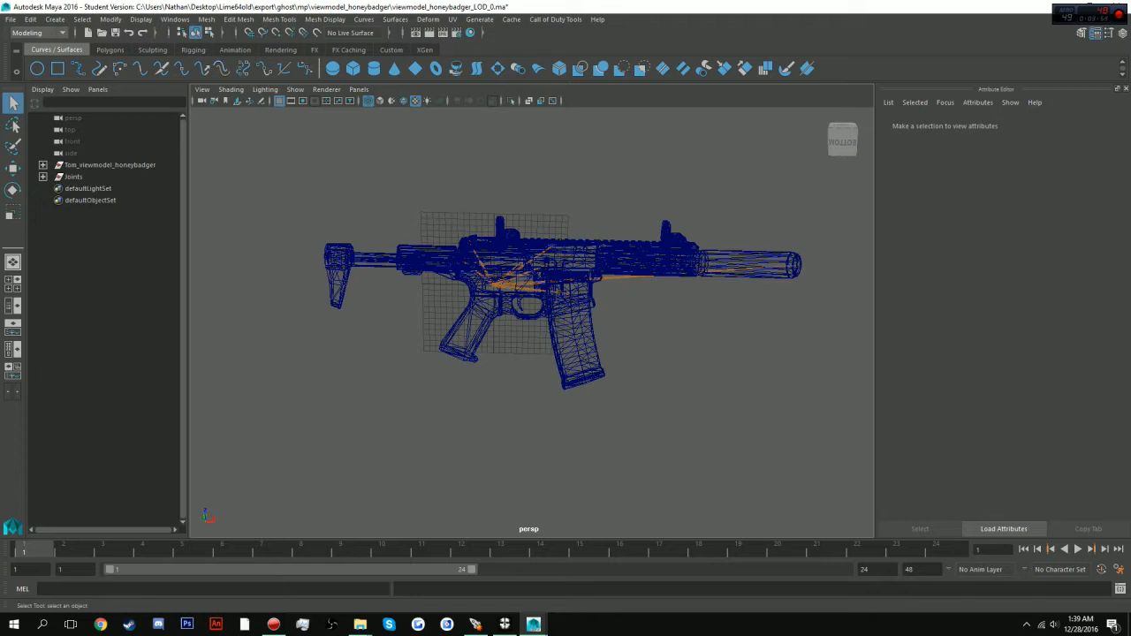
key("6")
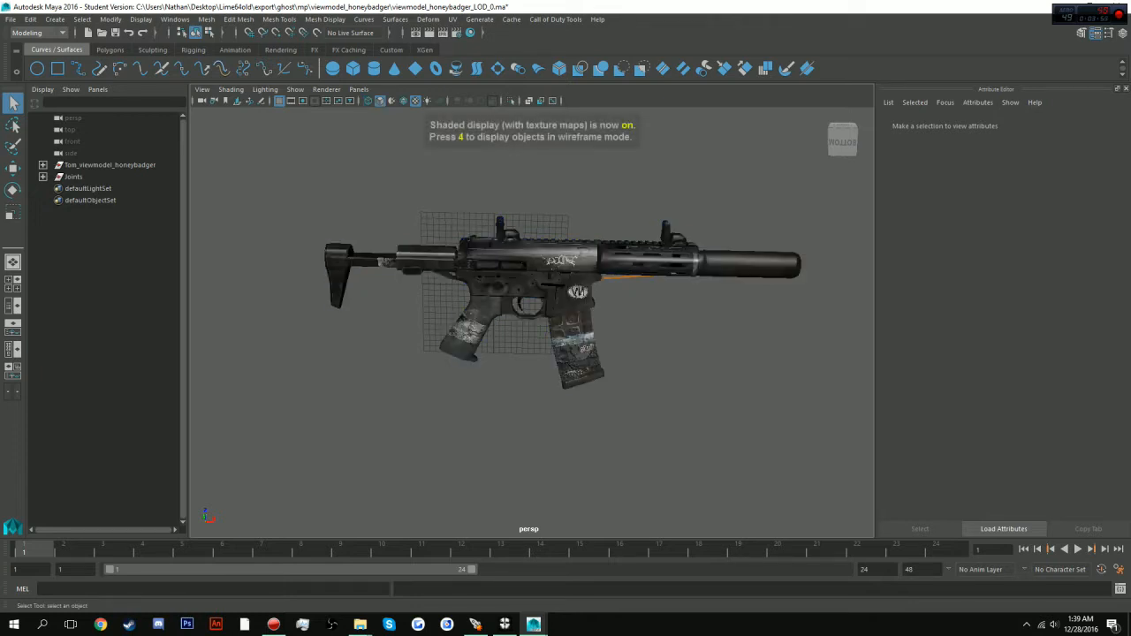
Step: Try a different viewport renderer on the weapon model and return to the original textured display
key("4")
key("6")
left_click(326, 90)
left_click(335, 106)
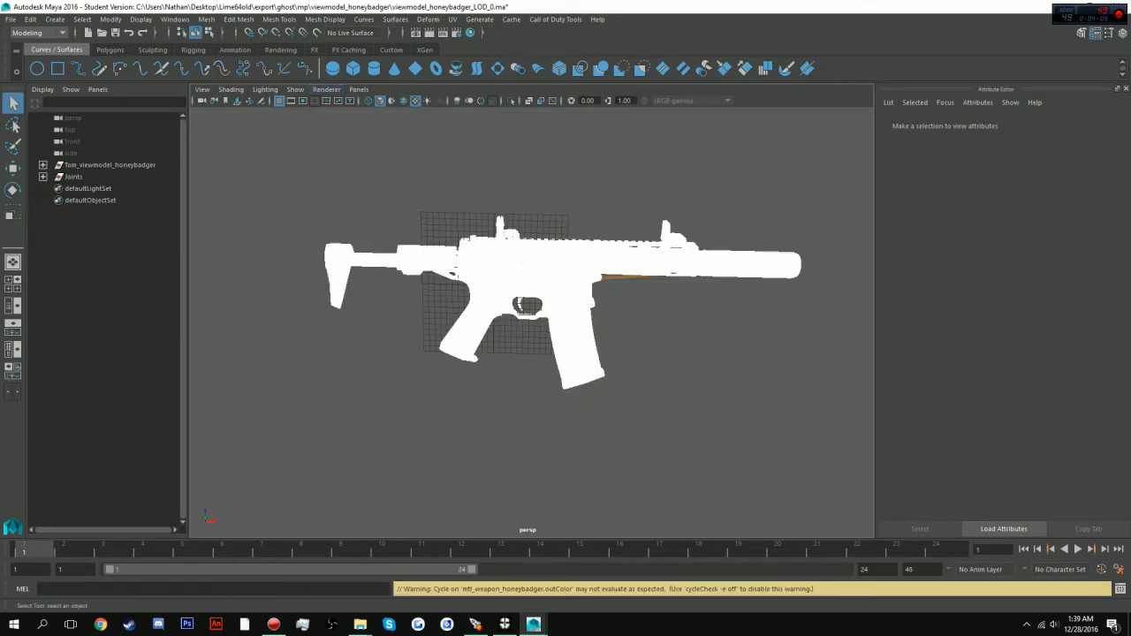
left_click(326, 89)
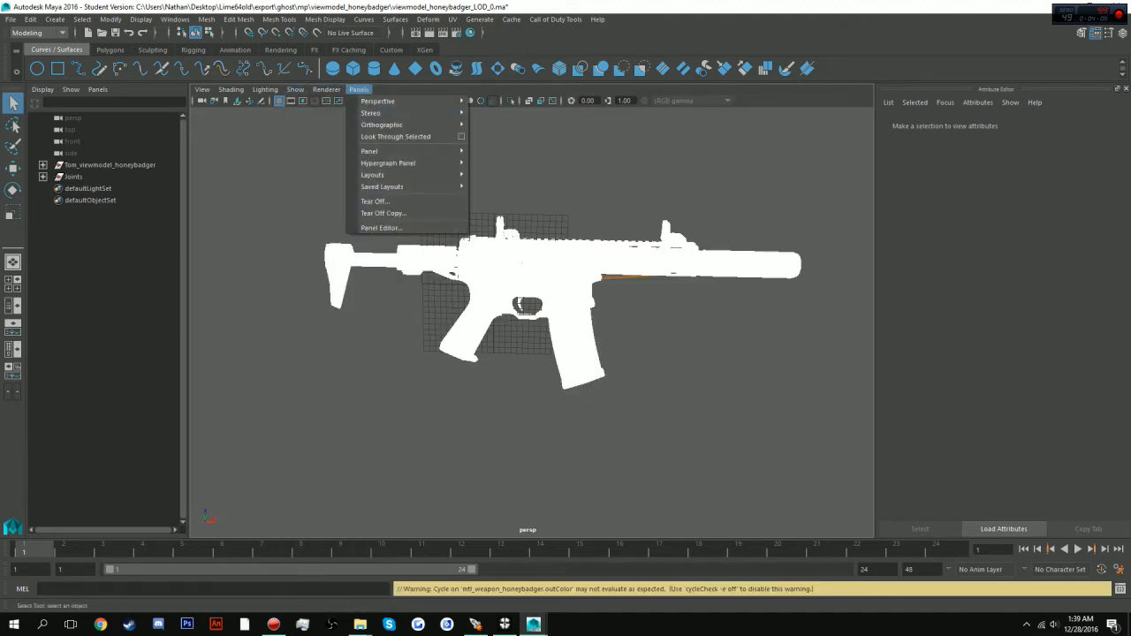
left_click(361, 122)
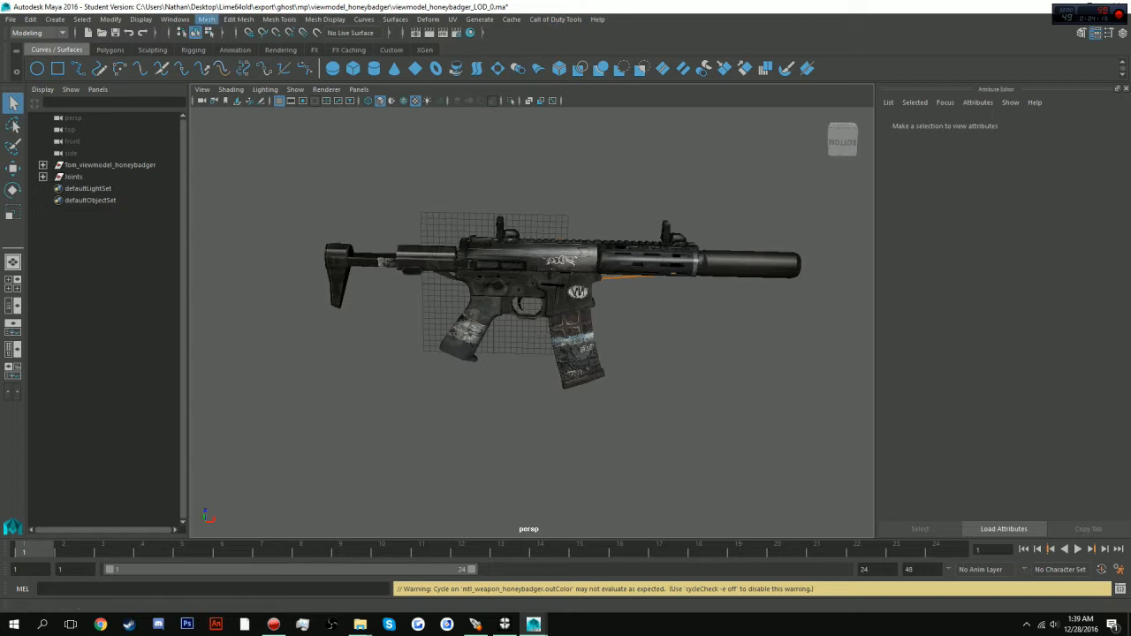
Step: Open the Hypershade beside the weapon and connect the mtl_weapon_magpul_sights material to its own transparency input
left_click(175, 18)
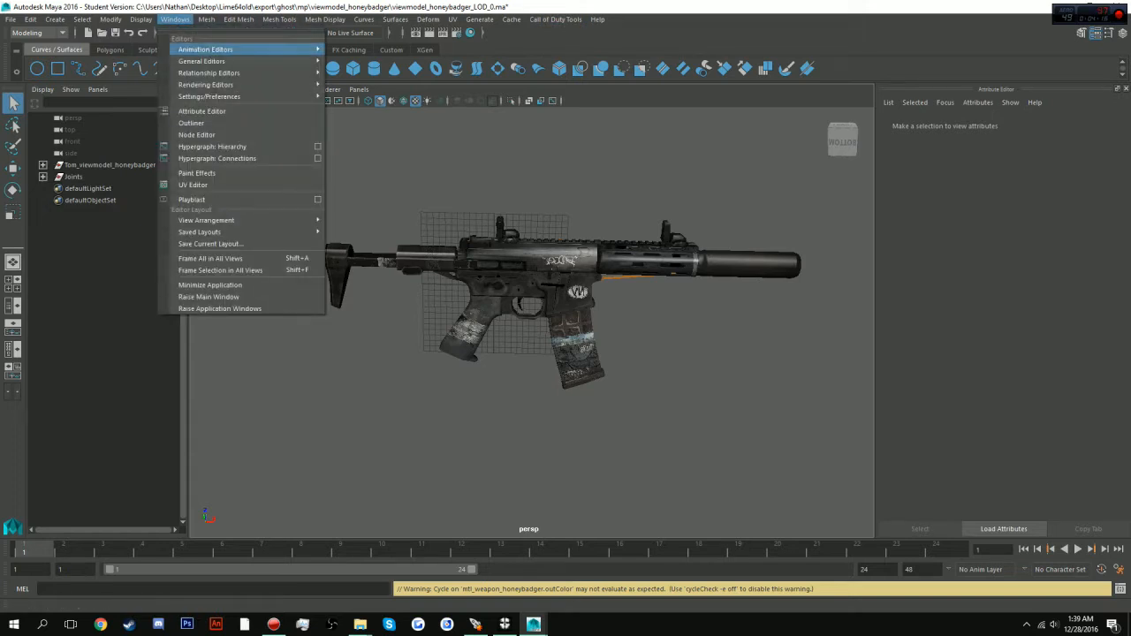
mouse_move(205, 84)
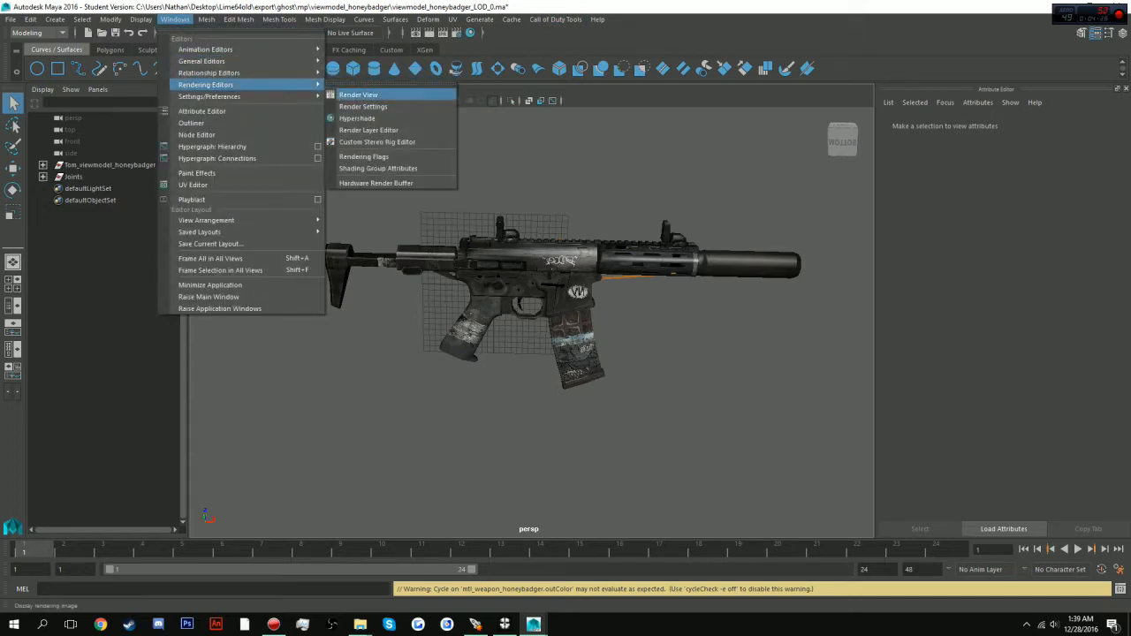
mouse_move(239, 20)
mouse_move(175, 19)
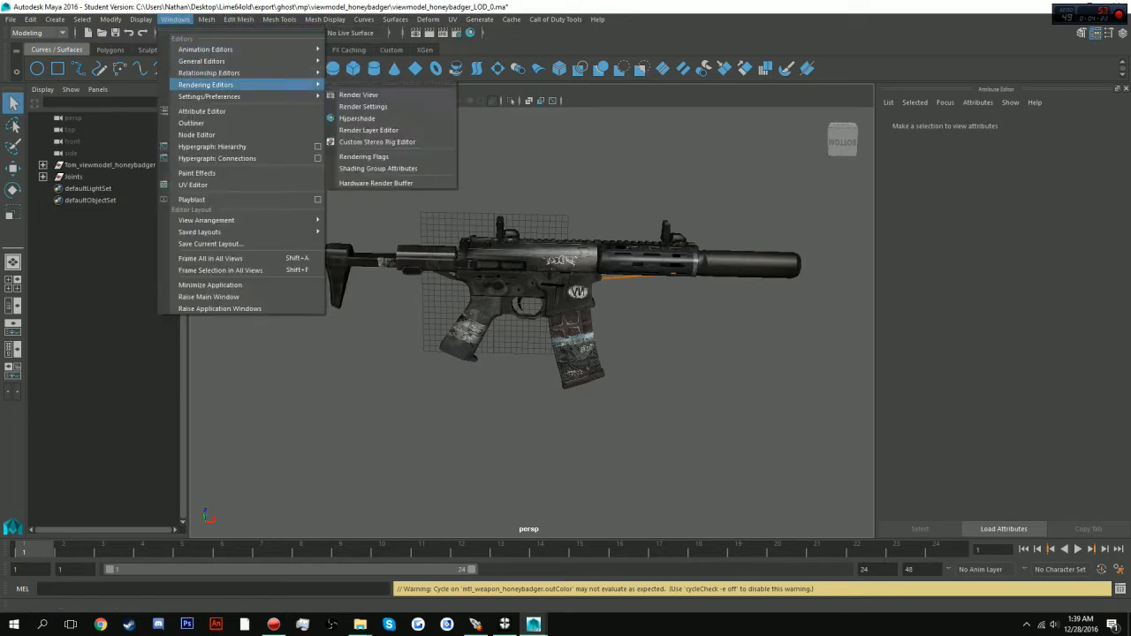
left_click(362, 118)
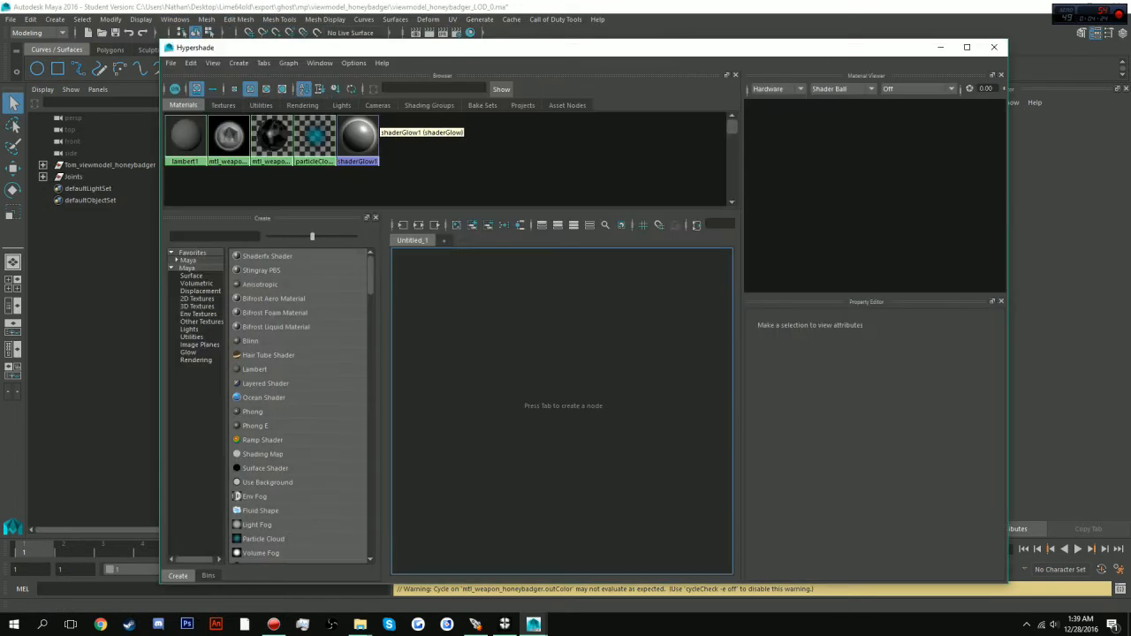
left_click_drag(237, 53, 693, 204)
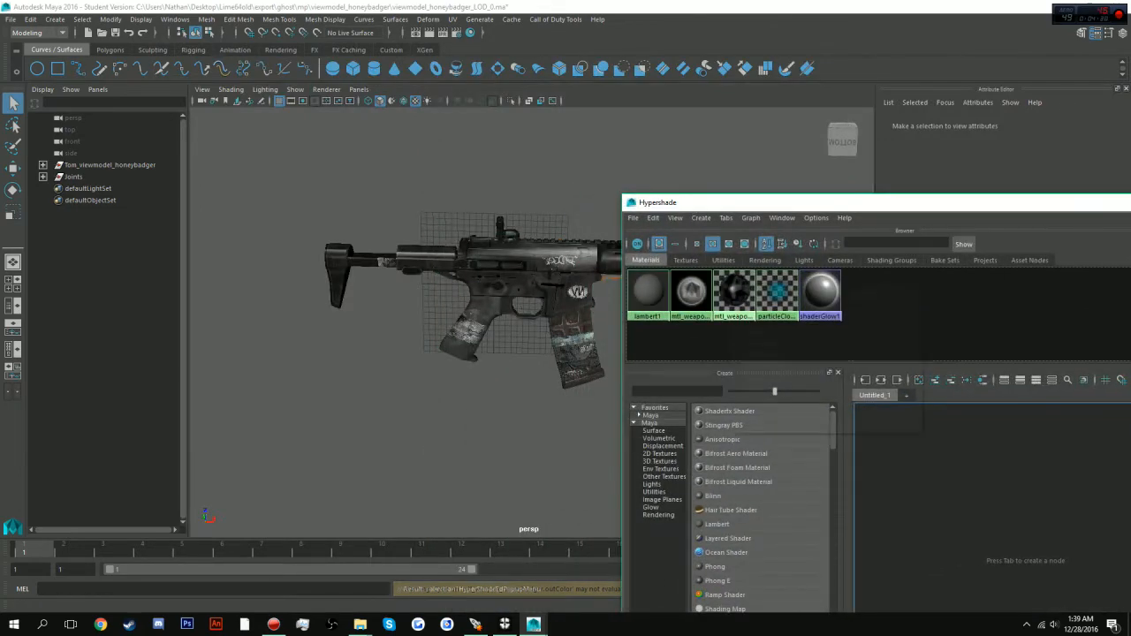
middle_click(730, 285)
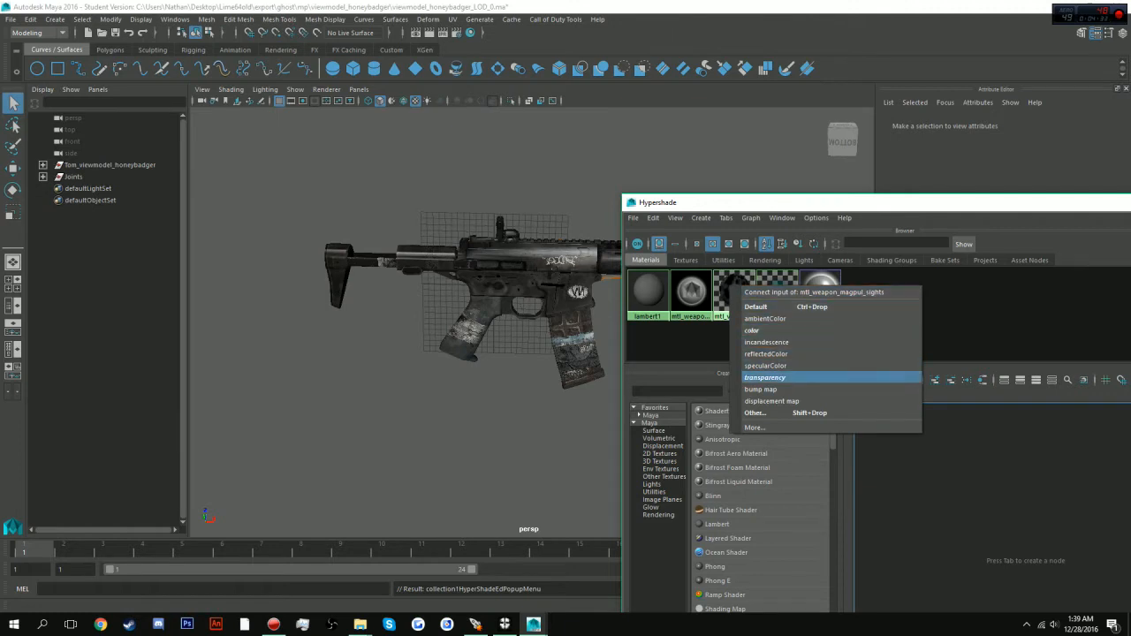
left_click(765, 378)
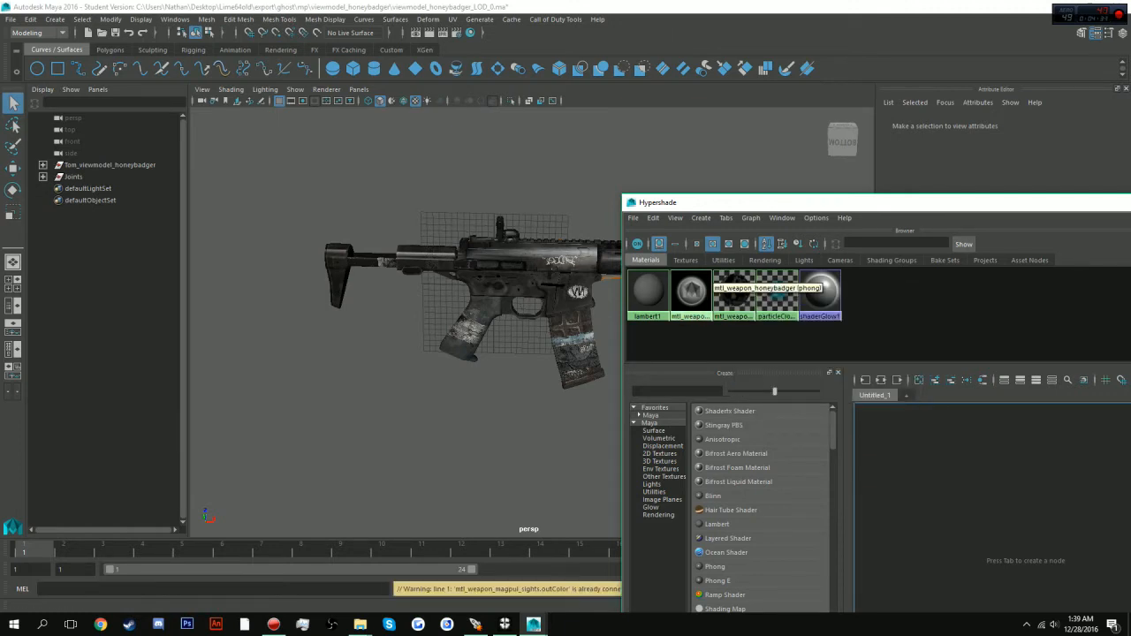
Step: Connect the mtl_weapon_honeybadger material to its own transparency input and close the Hypershade
middle_click(702, 301)
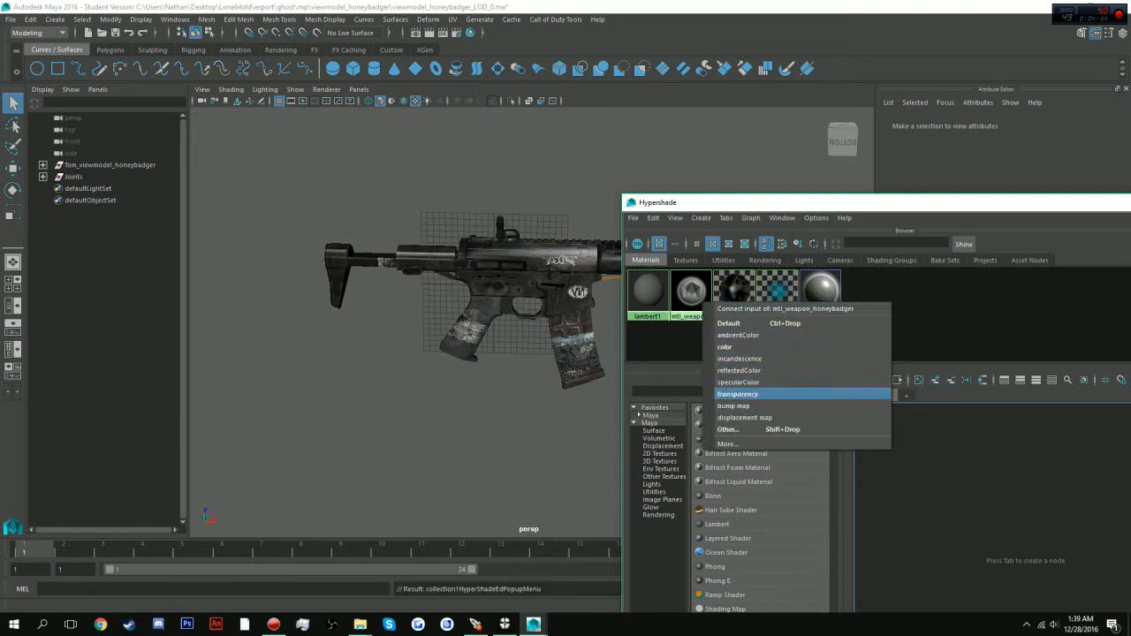
left_click(738, 393)
left_click_drag(689, 195, 44, 132)
left_click(815, 138)
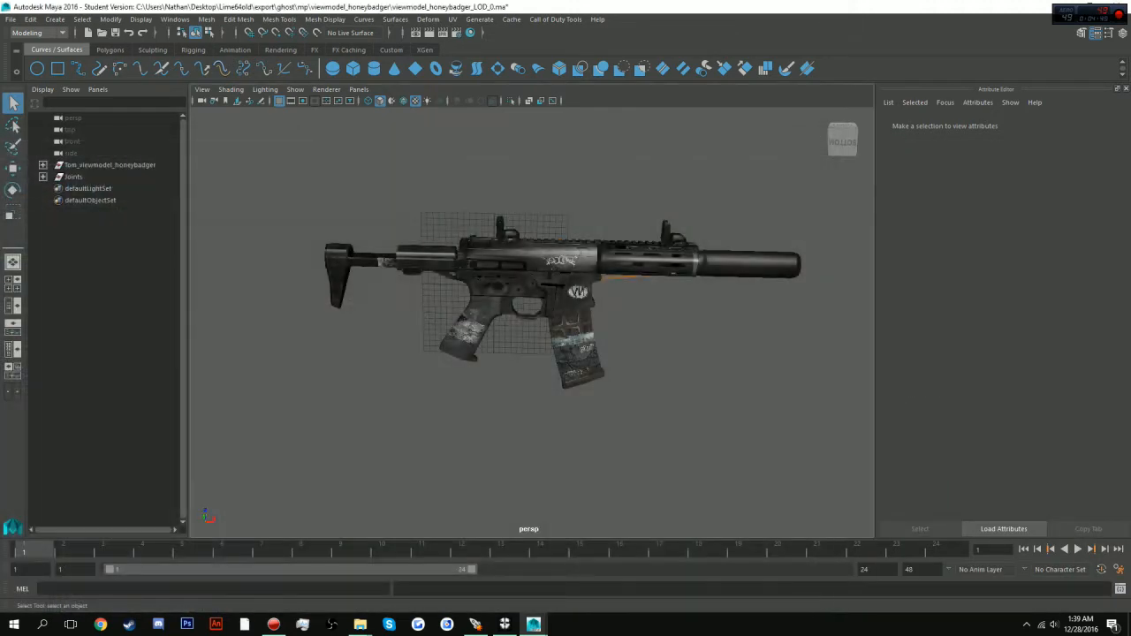
Step: Examine the textured honeybadger model from several angles and distances
left_click_drag(566, 265, 530, 221, "alt")
scroll(541, 310, "up", 3)
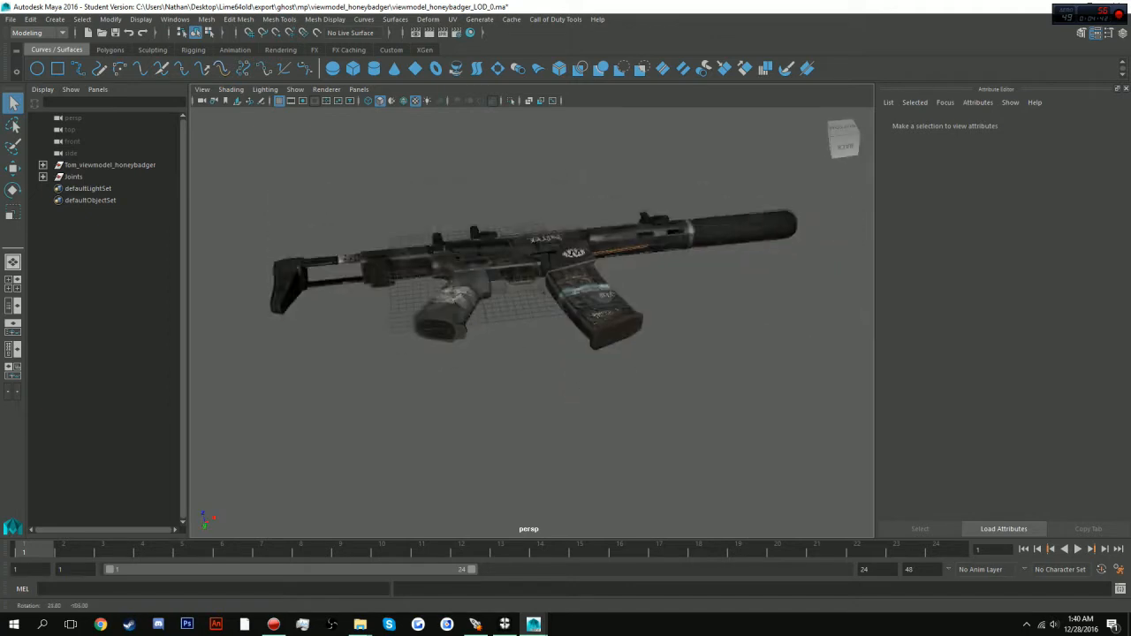
scroll(532, 291, "up", 1)
left_click_drag(565, 300, 530, 351, "alt")
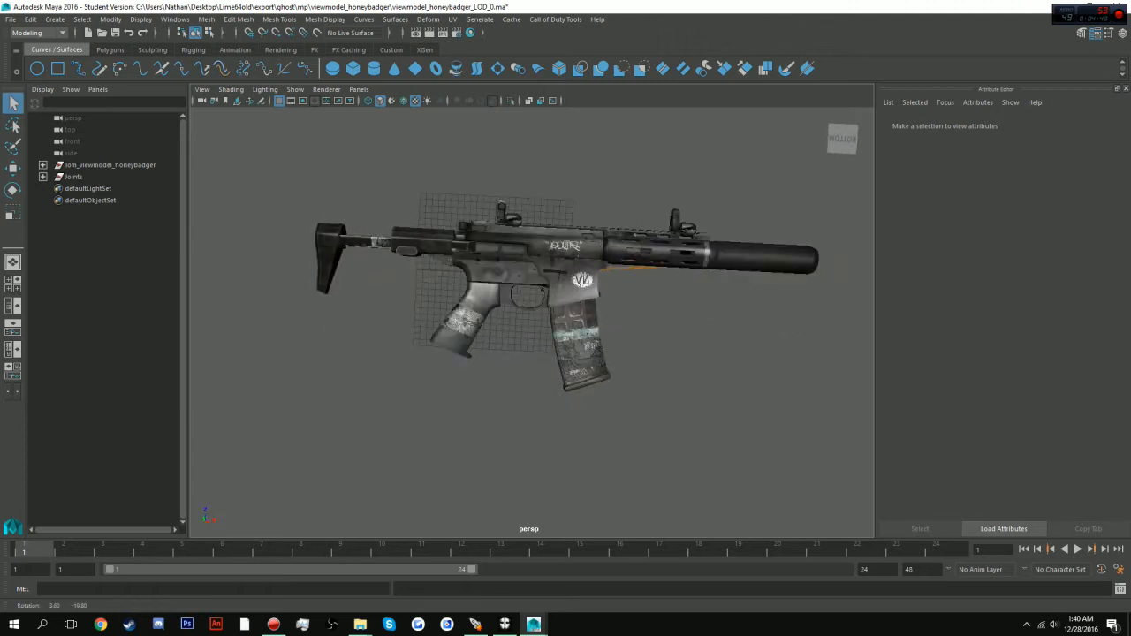
left_click_drag(442, 247, 539, 300, "alt")
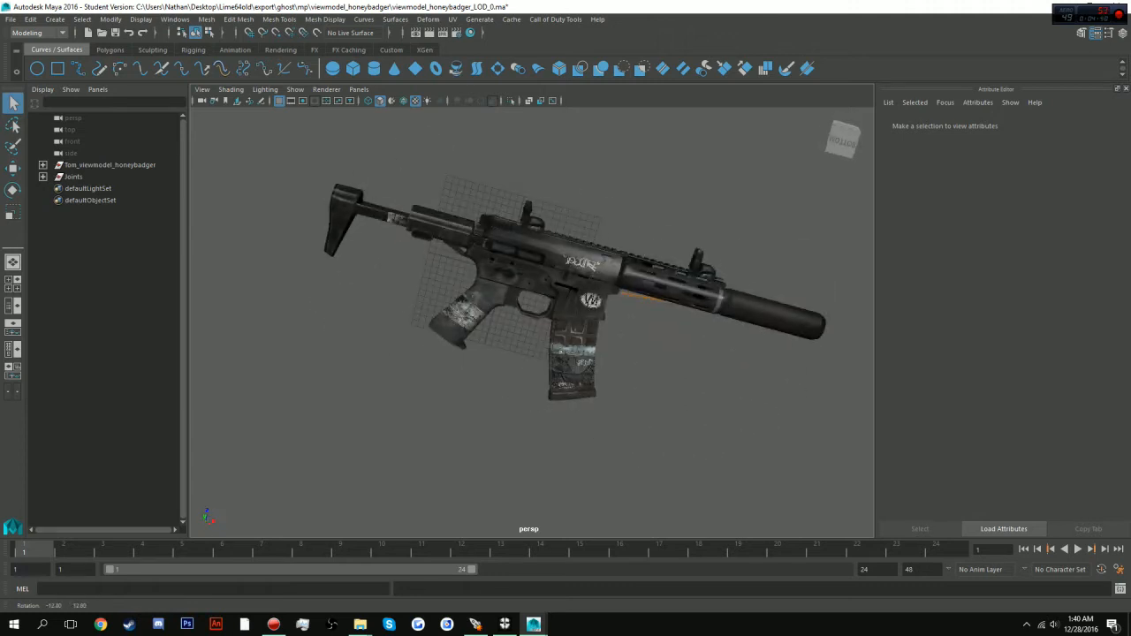
right_click_drag(601, 327, 556, 327, "alt")
left_click_drag(619, 336, 548, 337, "alt")
middle_click_drag(661, 340, 661, 371, "alt")
right_click_drag(661, 371, 724, 371, "alt")
left_click_drag(724, 371, 689, 358, "alt")
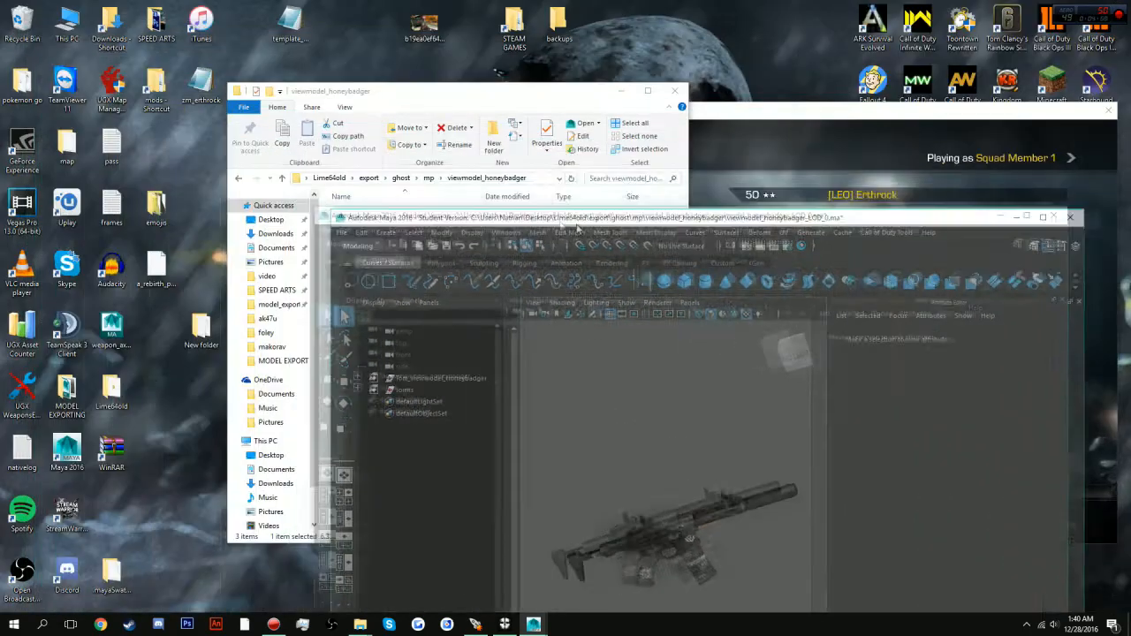
Step: Check the exported files in the viewmodel_honeybadger folder in File Explorer and return to Maya
key("alt+Tab")
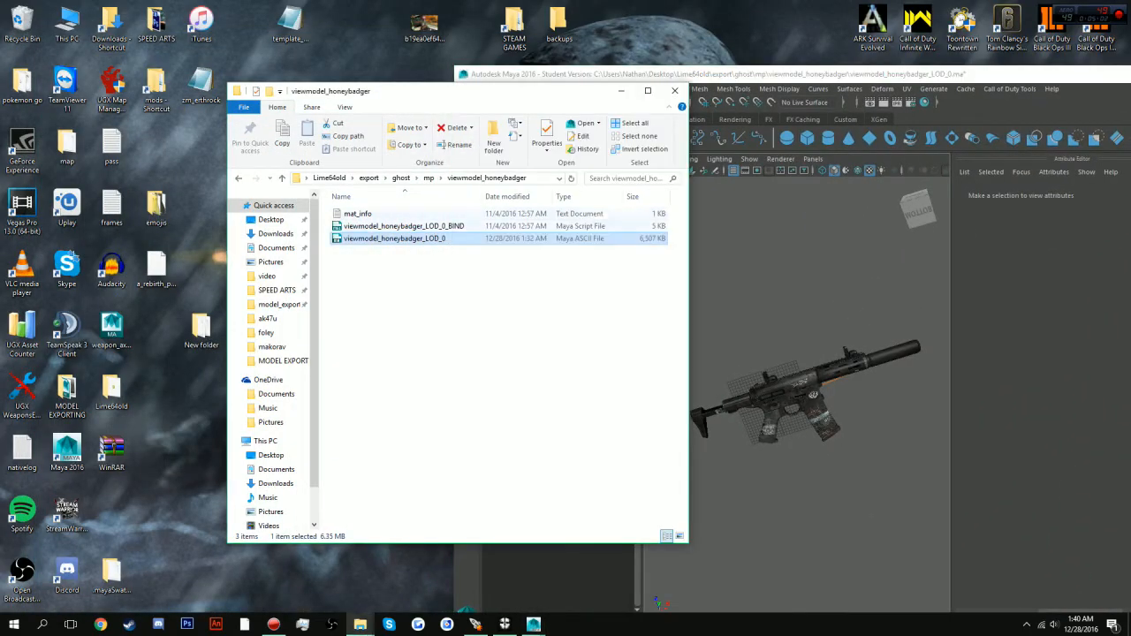
left_click_drag(398, 226, 470, 224)
left_click_drag(512, 74, 342, 4)
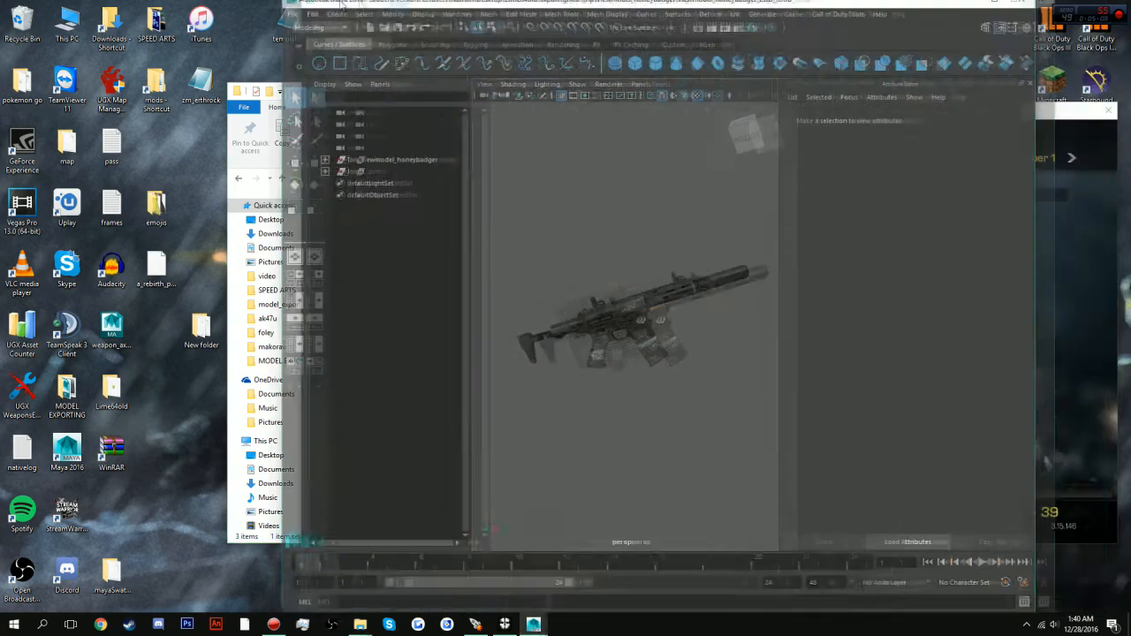
Step: Select the j_gun root joint in wireframe to see what it drives and restore the textured display
key("4")
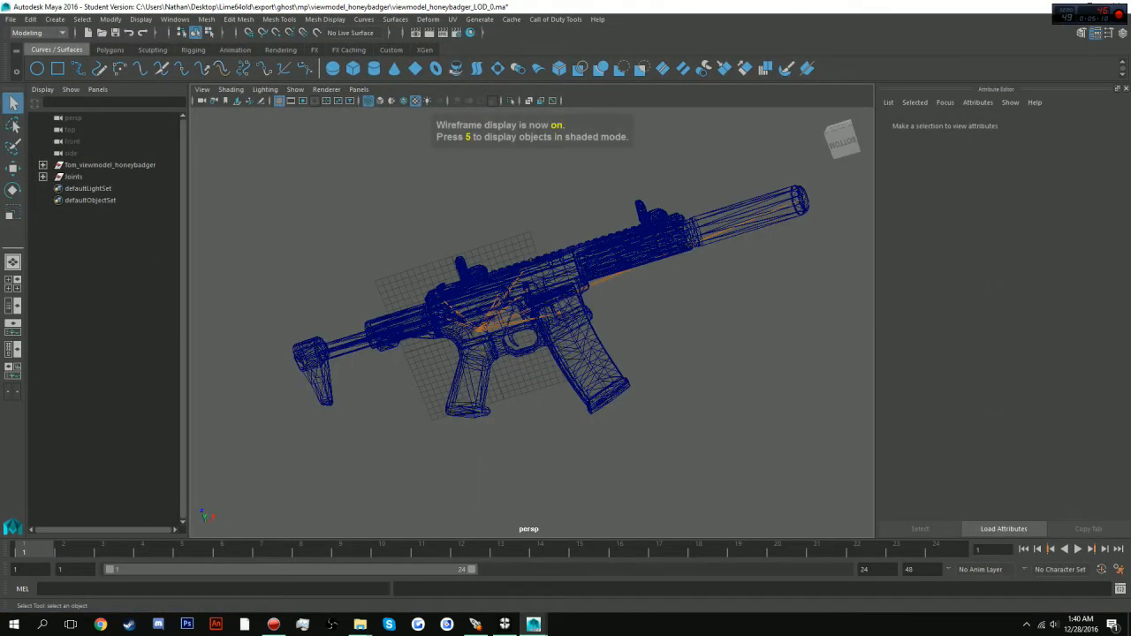
left_click(479, 329)
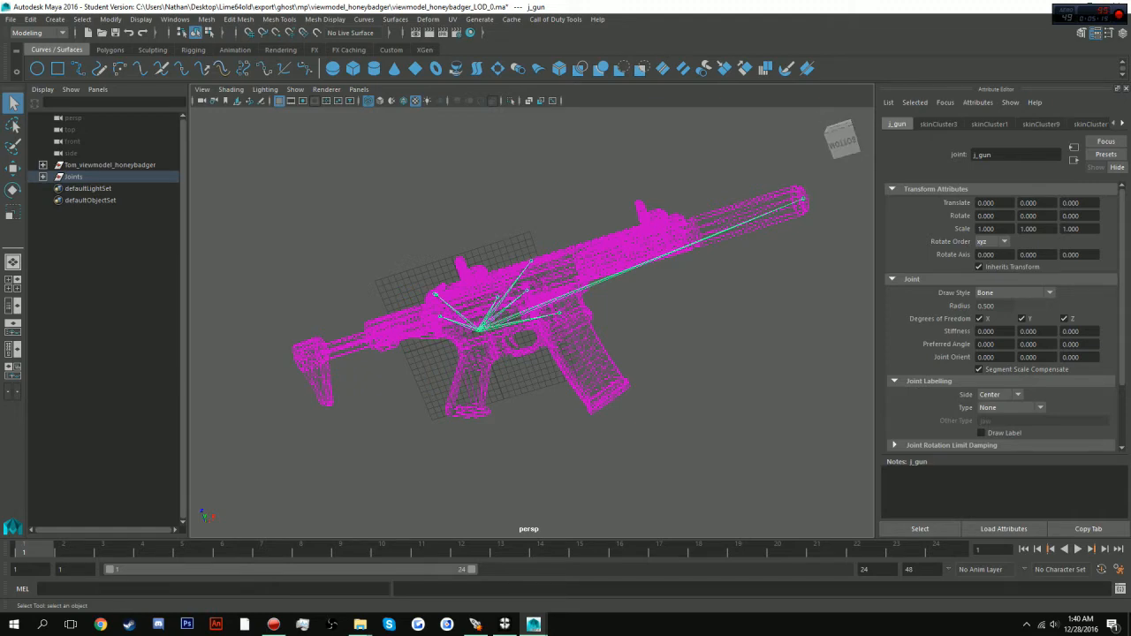
mouse_move(530, 323)
left_mouse_down("alt")
mouse_move(676, 323)
mouse_move(711, 337)
mouse_move(618, 329)
left_mouse_up("alt")
key("6")
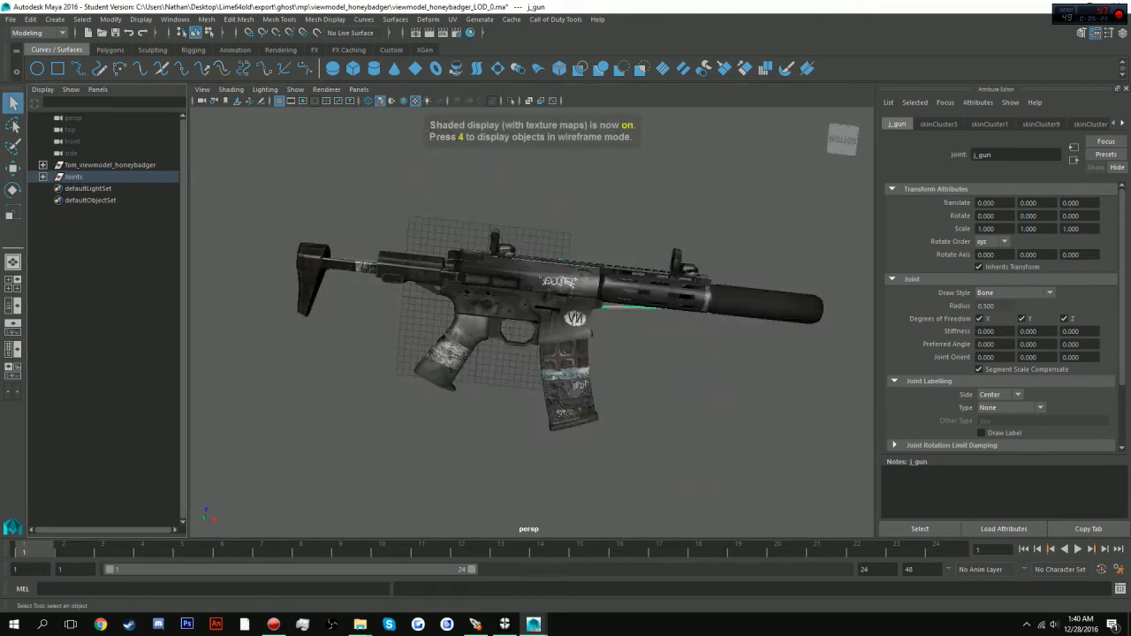
Step: Expand the Joints group and j_gun, and step through the child joints with the weapon shown in wireframe
left_click(42, 176)
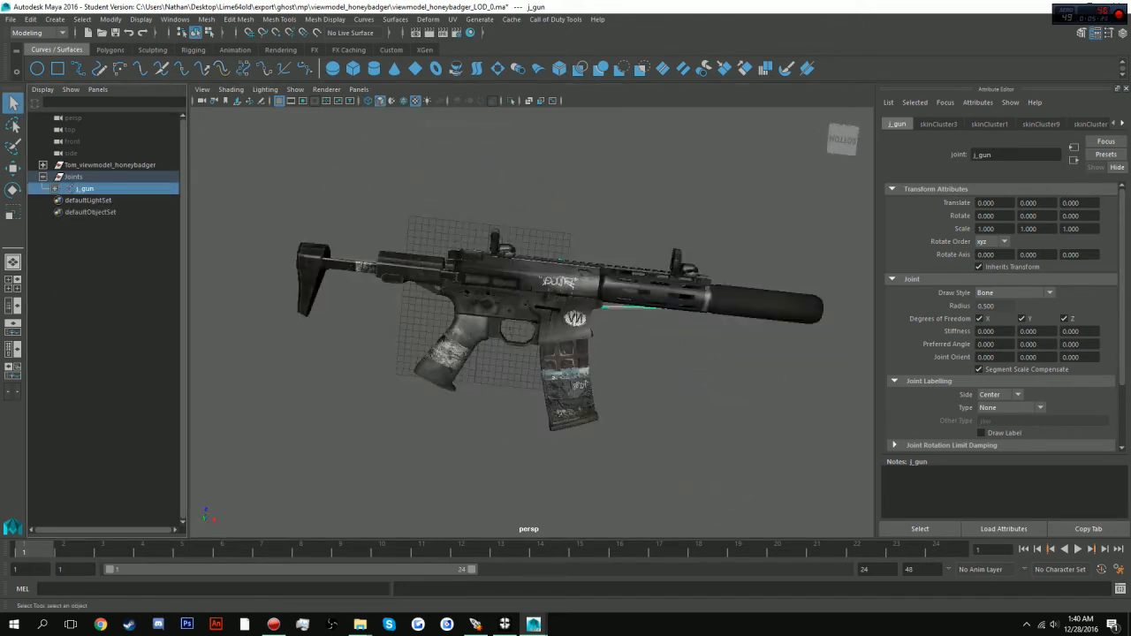
left_click(55, 188)
key("Down")
key("Down")
key("Down")
key("Down")
key("Down")
key("Down")
key("Down")
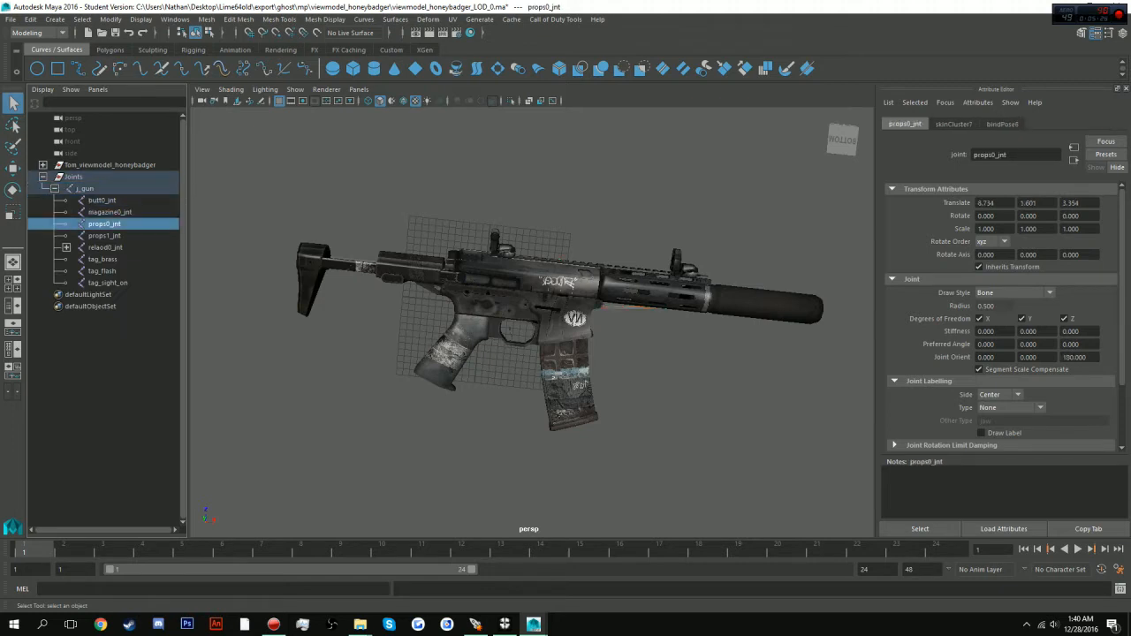
key("4")
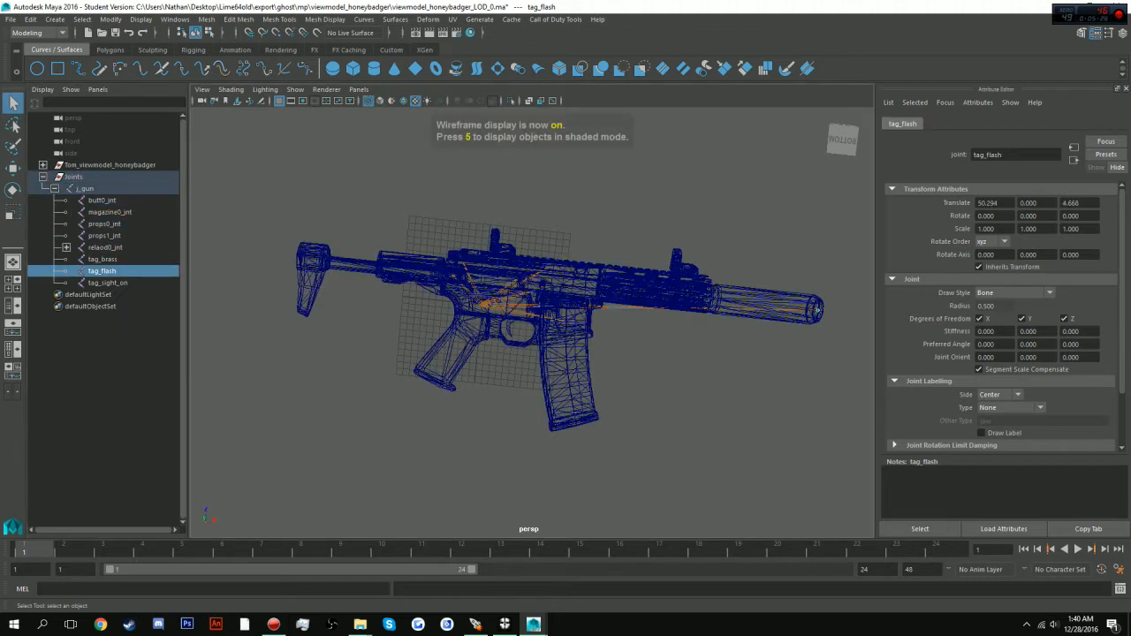
key("Up")
key("Up")
key("Up")
key("Up")
key("Up")
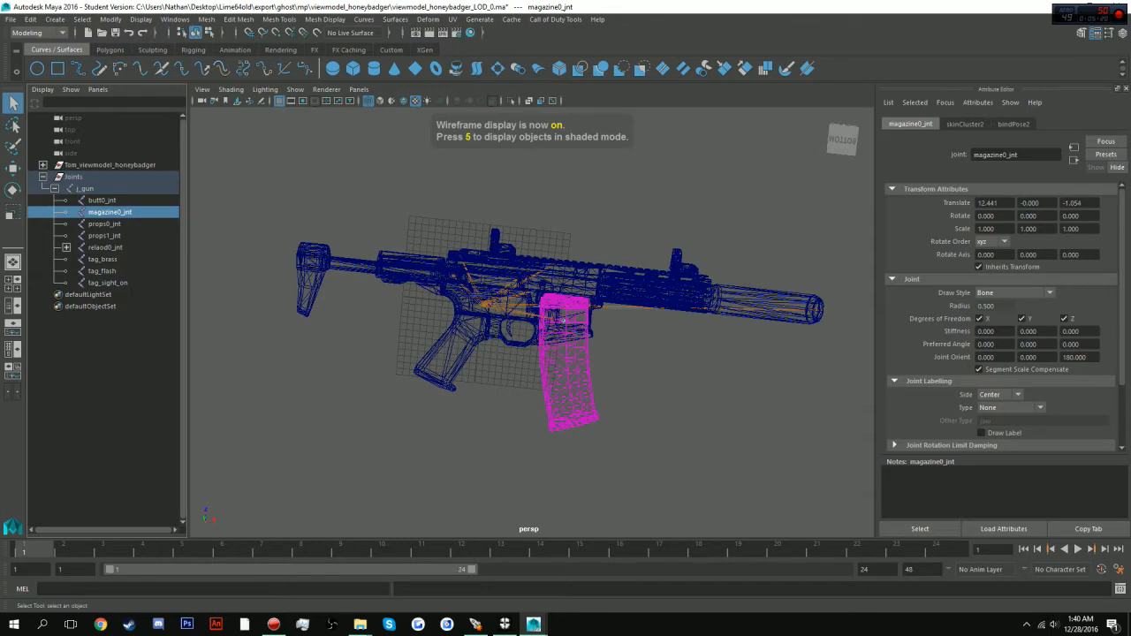
Step: Expand the Tom_viewmodel_honeybadger group, highlight several of its meshes to identify weapon parts, and collapse the group
left_click(42, 164)
left_click(106, 177)
key("Down")
key("Down")
key("Down")
key("Down")
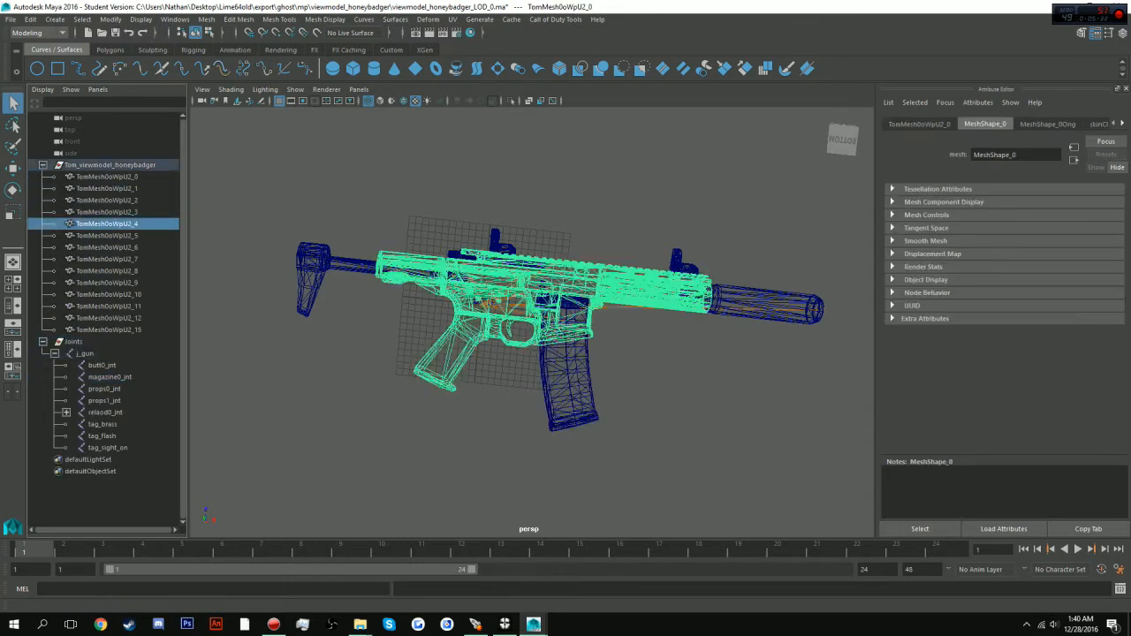
left_click(107, 247)
left_click(107, 270)
left_click(107, 200)
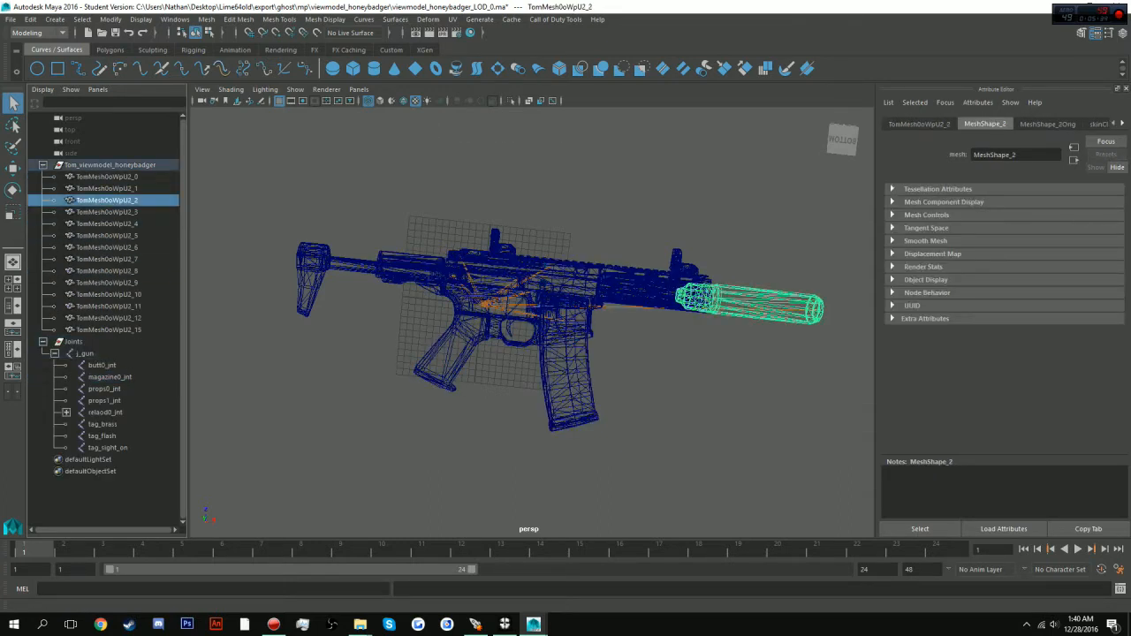
left_click(43, 165)
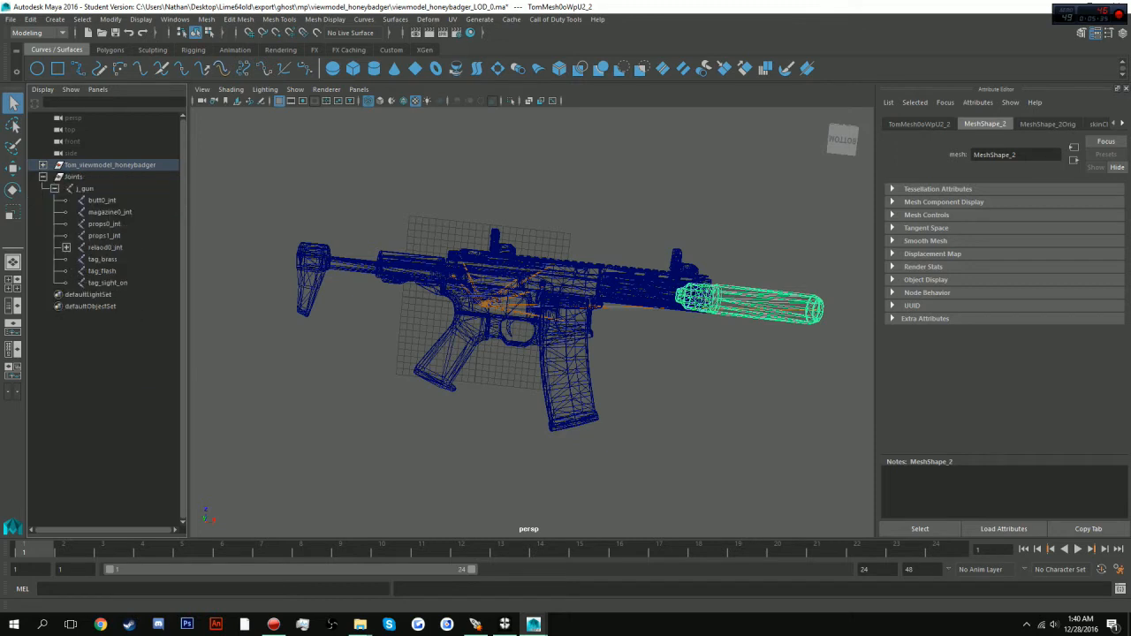
Step: Review each joint under j_gun from butt0_jnt to tag_sight_on, and return to tag_brass
left_click(102, 200)
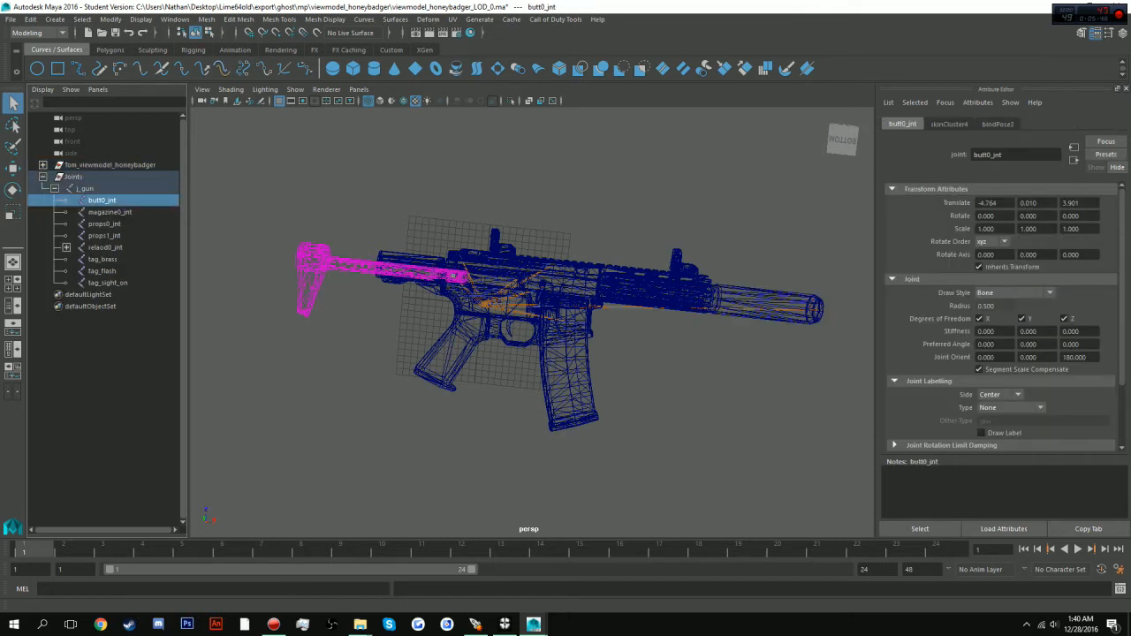
left_click(110, 212)
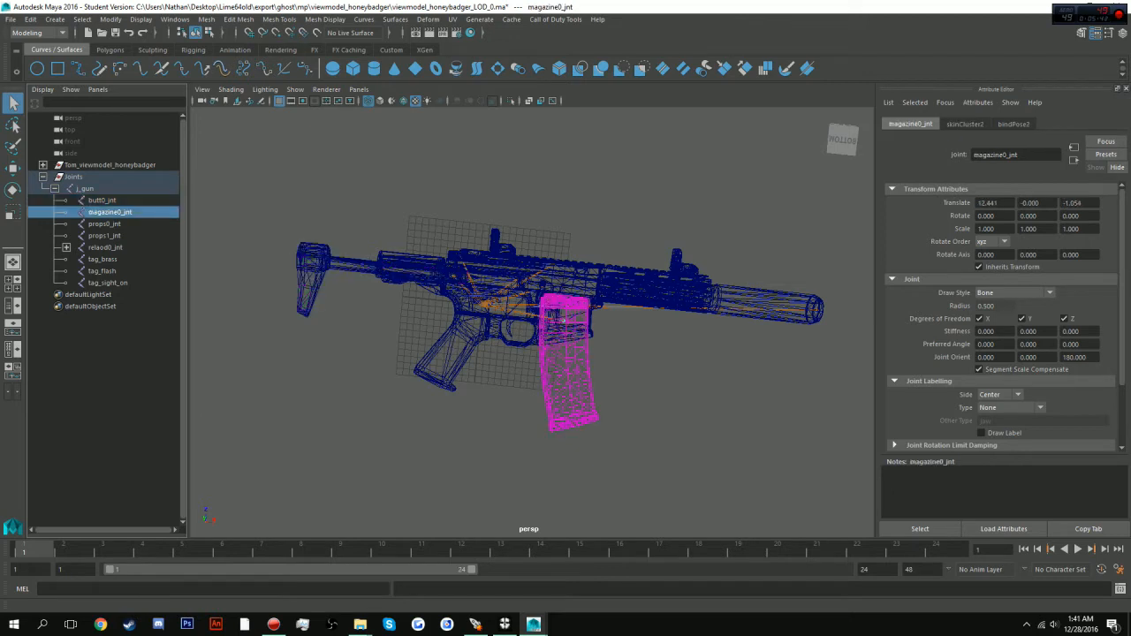
left_click(104, 223)
left_click(104, 235)
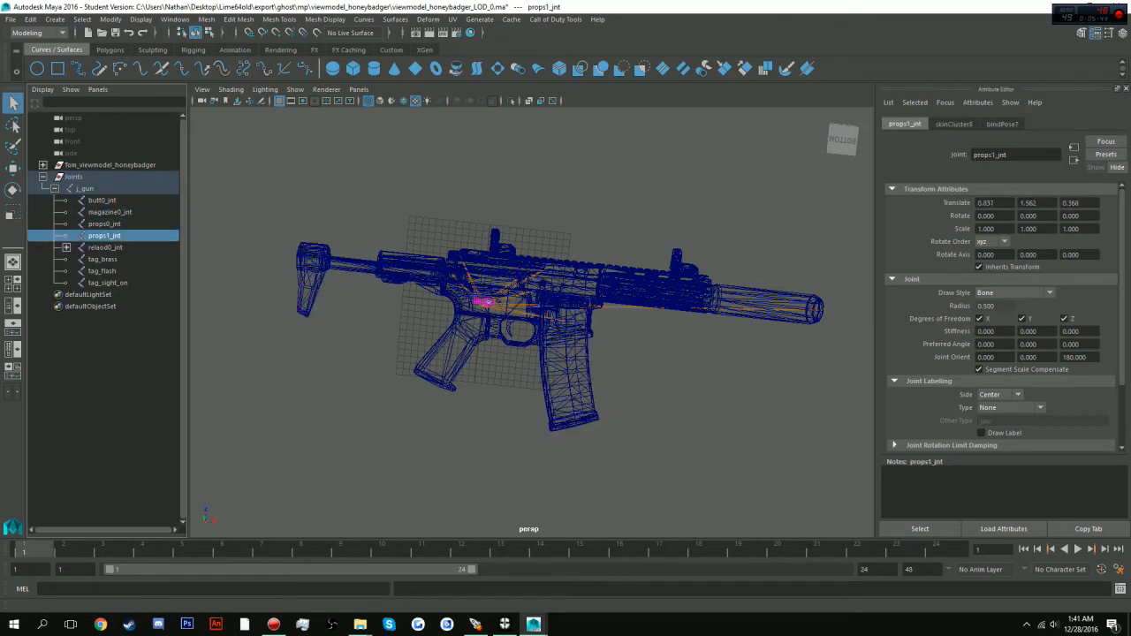
left_click(105, 247)
left_click(102, 259)
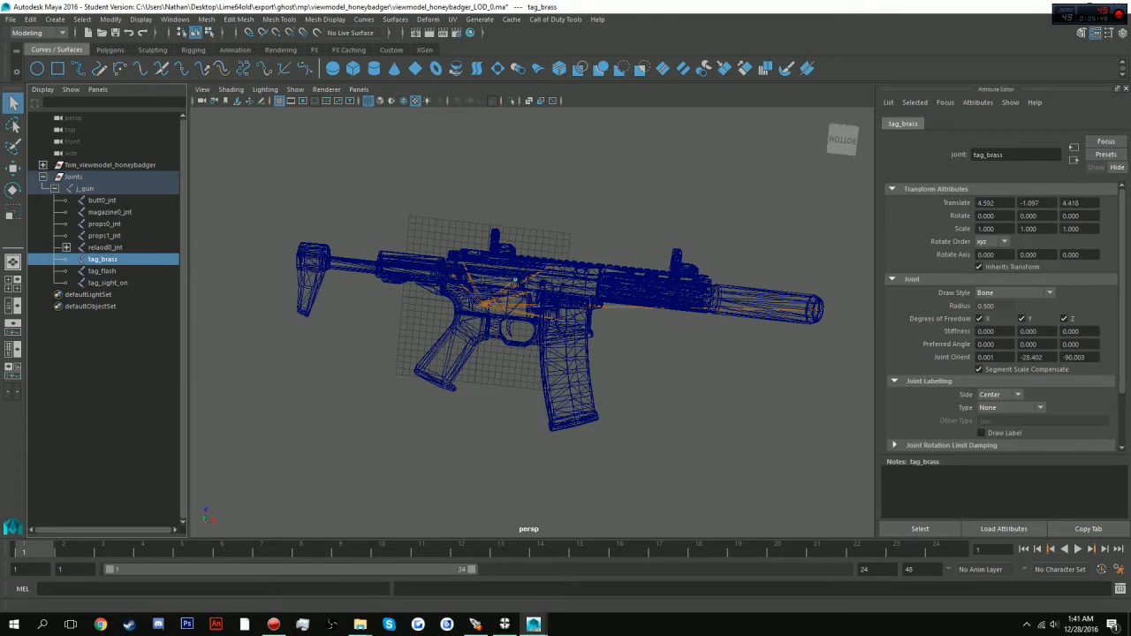
left_click(102, 270)
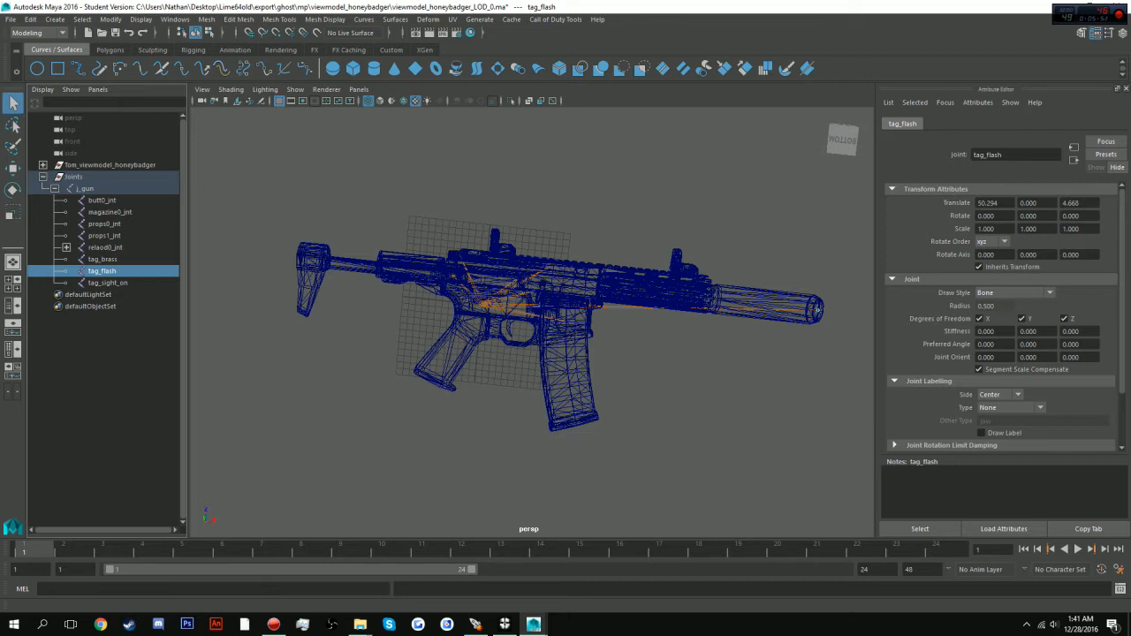
left_click(107, 283)
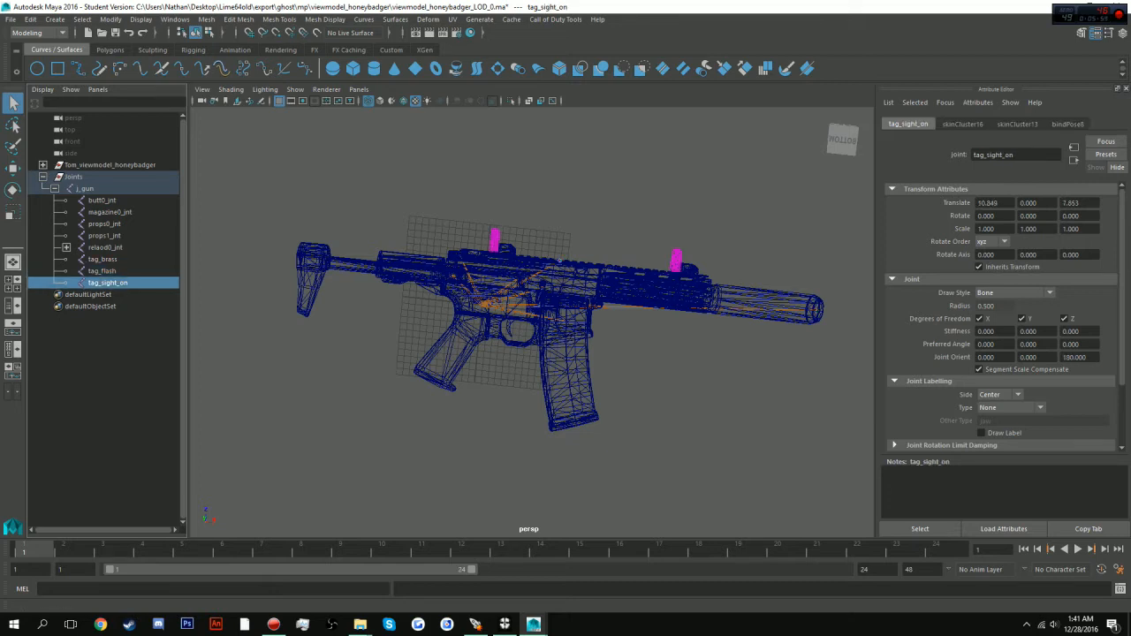
left_click(103, 259)
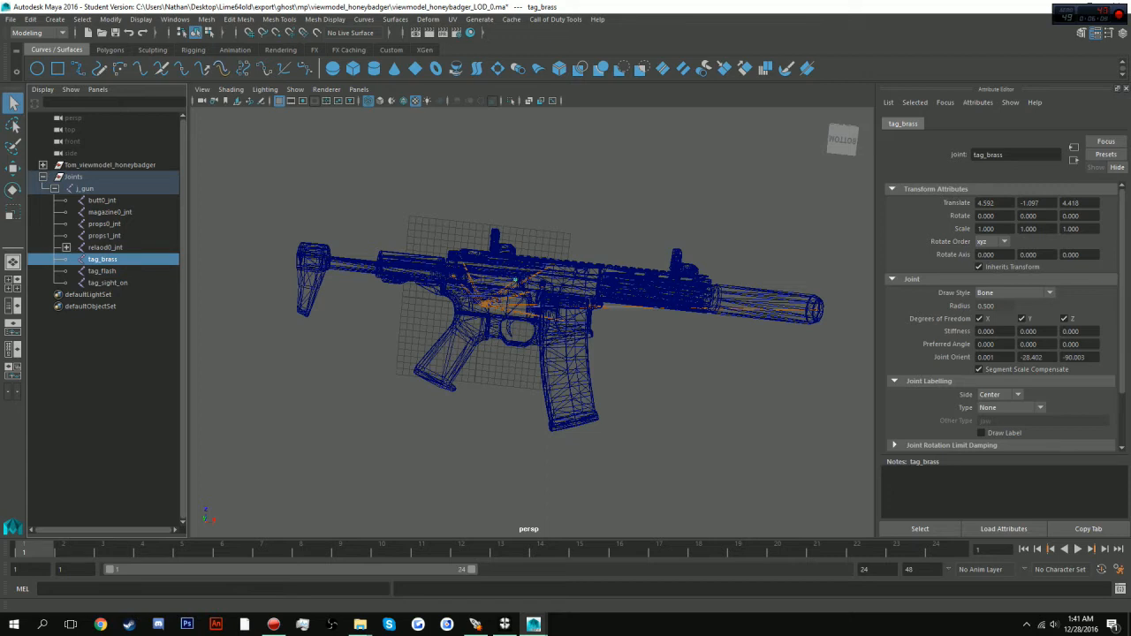
Step: Collapse the Joints group and select it together with the Tom_viewmodel_honeybadger group, including their full hierarchy
left_click(42, 177)
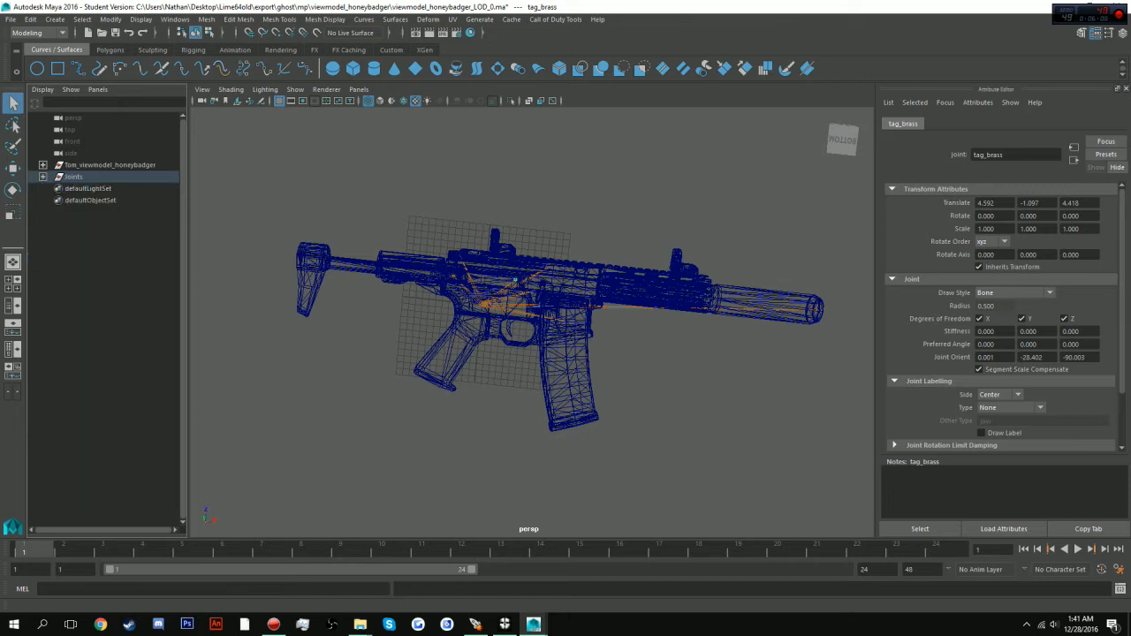
left_click(110, 164)
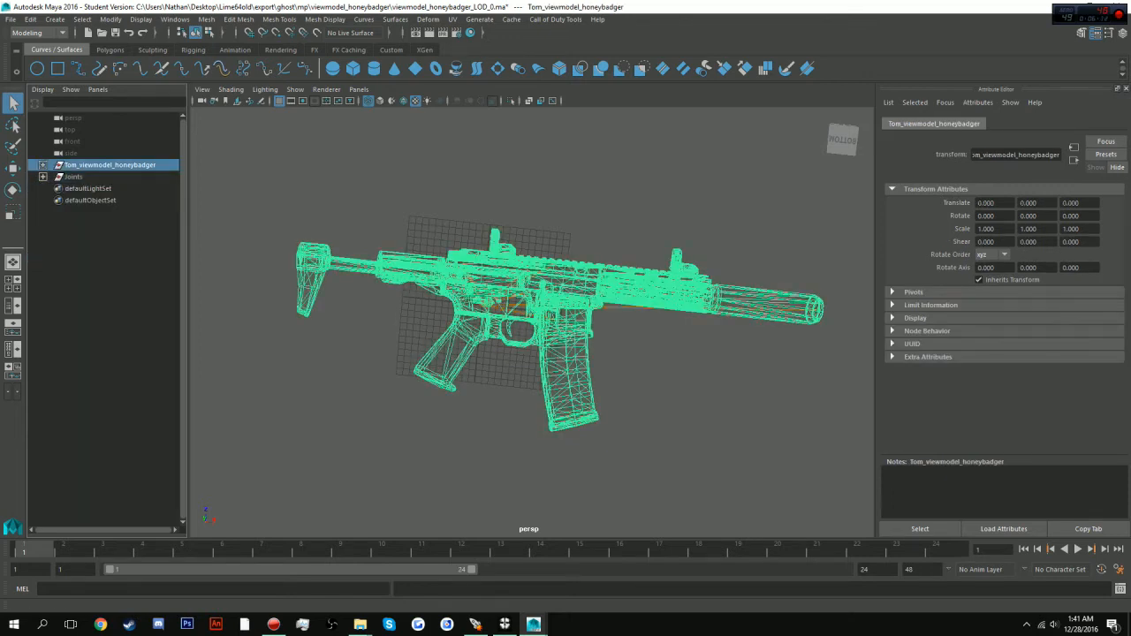
left_click(73, 177, "shift")
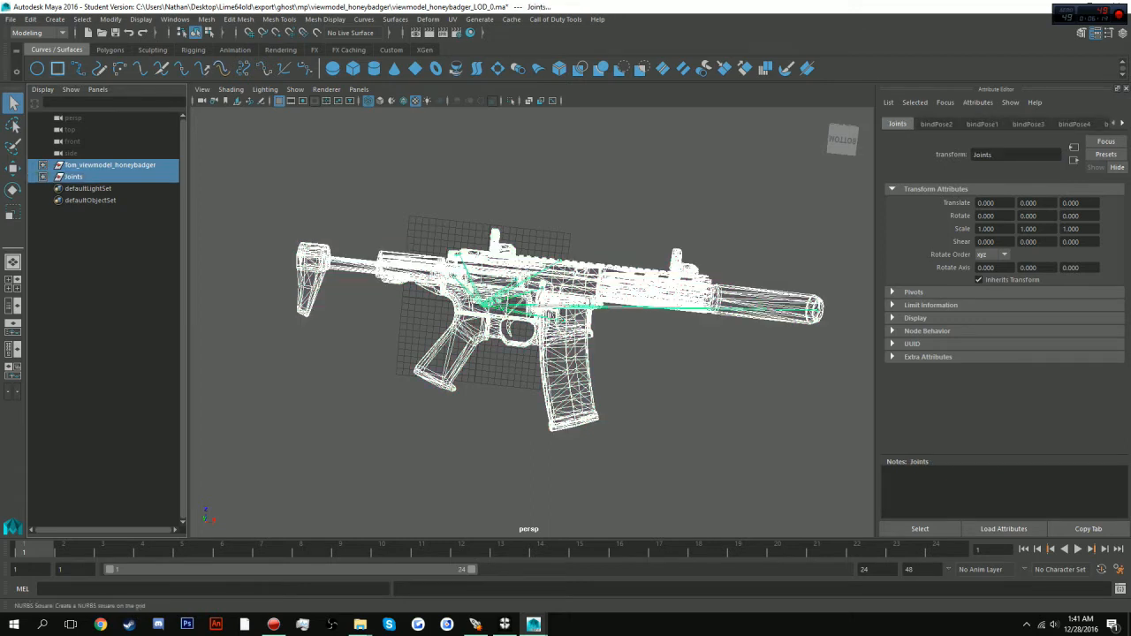
left_click(81, 18)
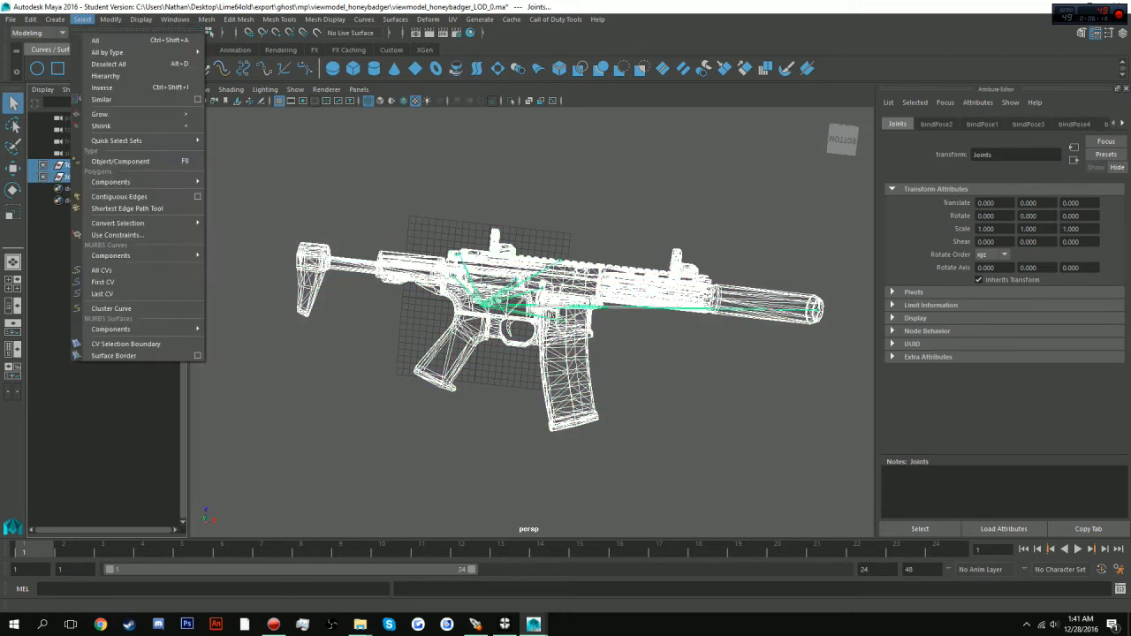
left_click(99, 62)
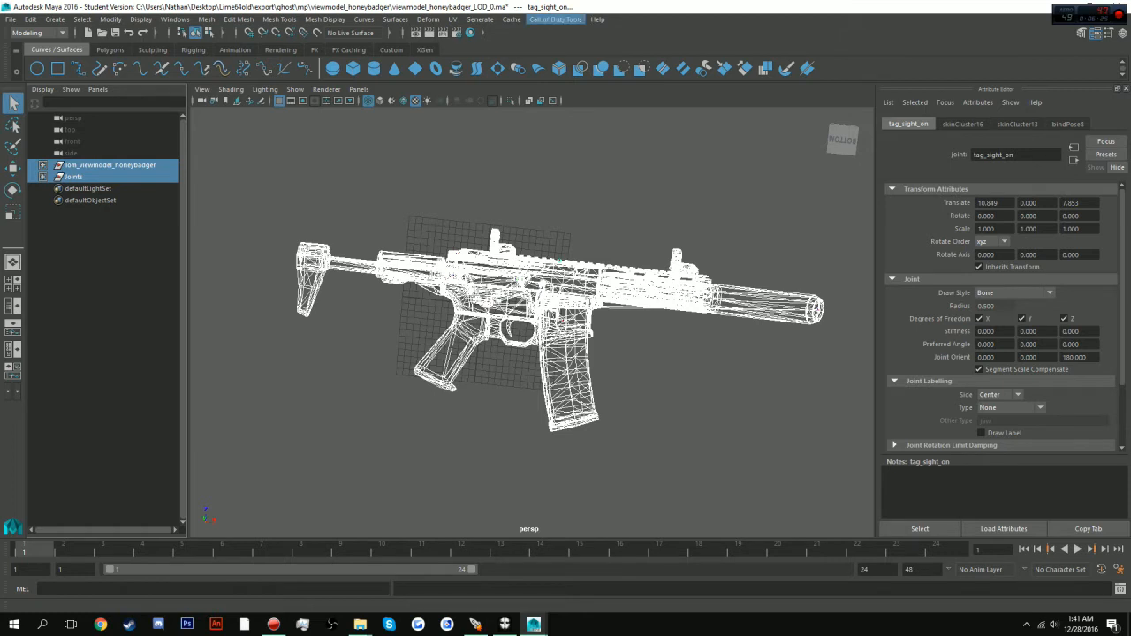
Step: Set the XModel export destination to honey_vm in the desktop's MODEL EXPORTING folder, replacing the existing file
left_click(554, 19)
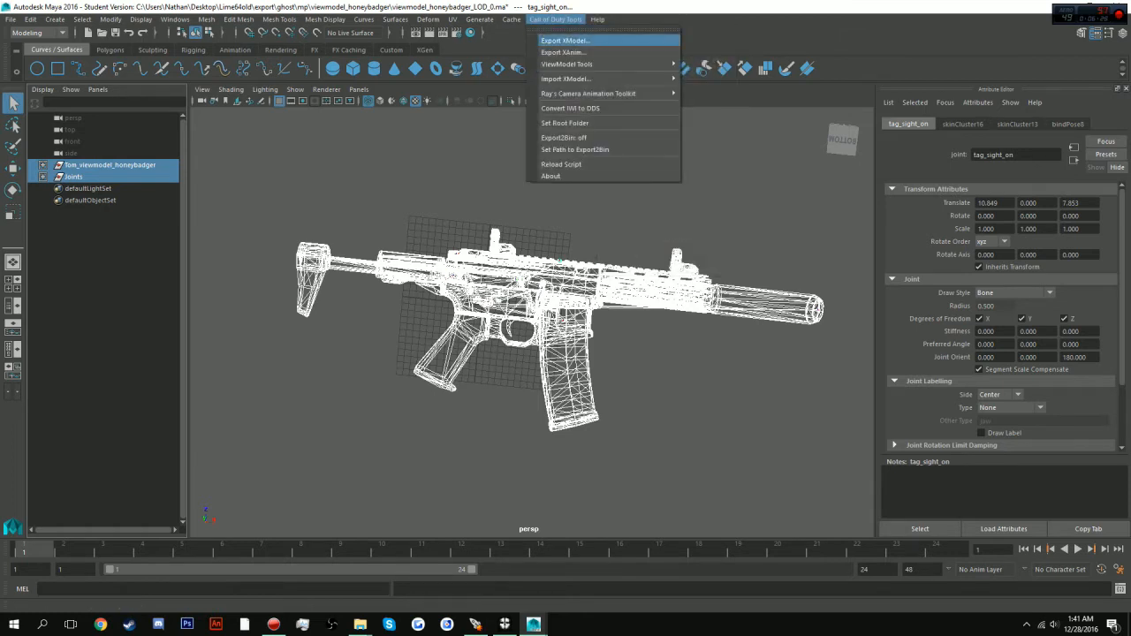
left_click(565, 40)
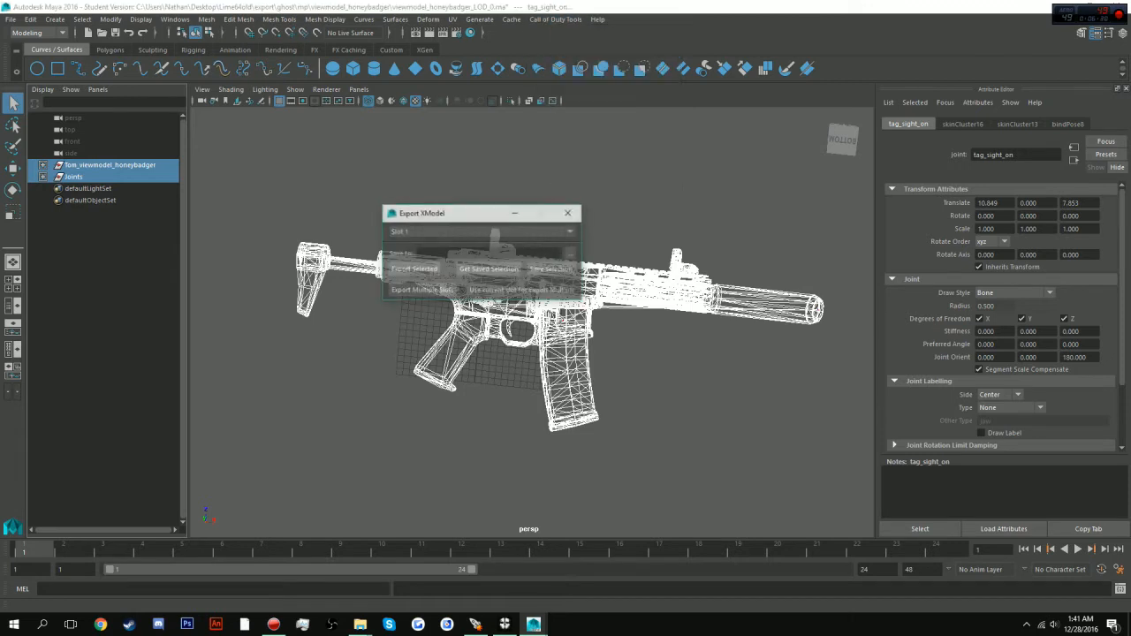
left_click(571, 253)
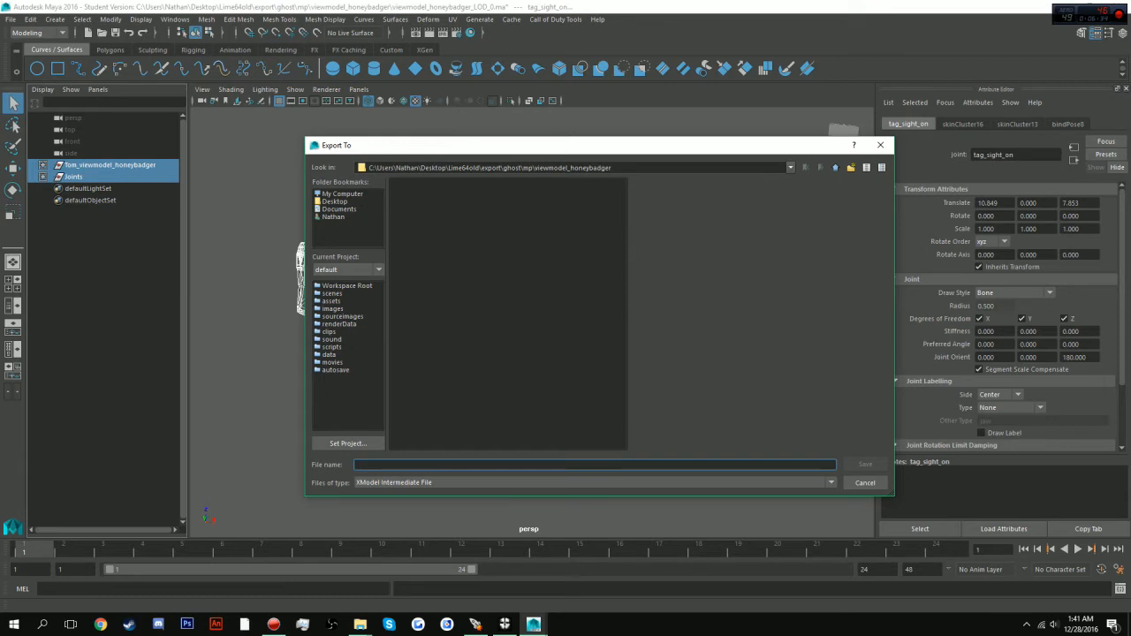
left_click(334, 201)
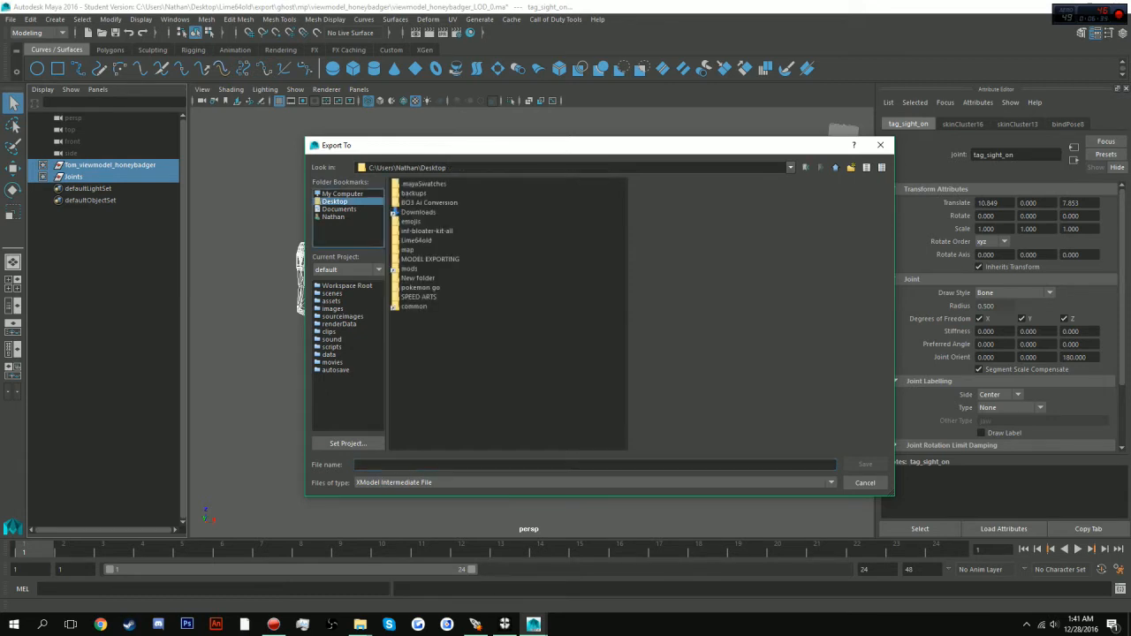
double_click(429, 259)
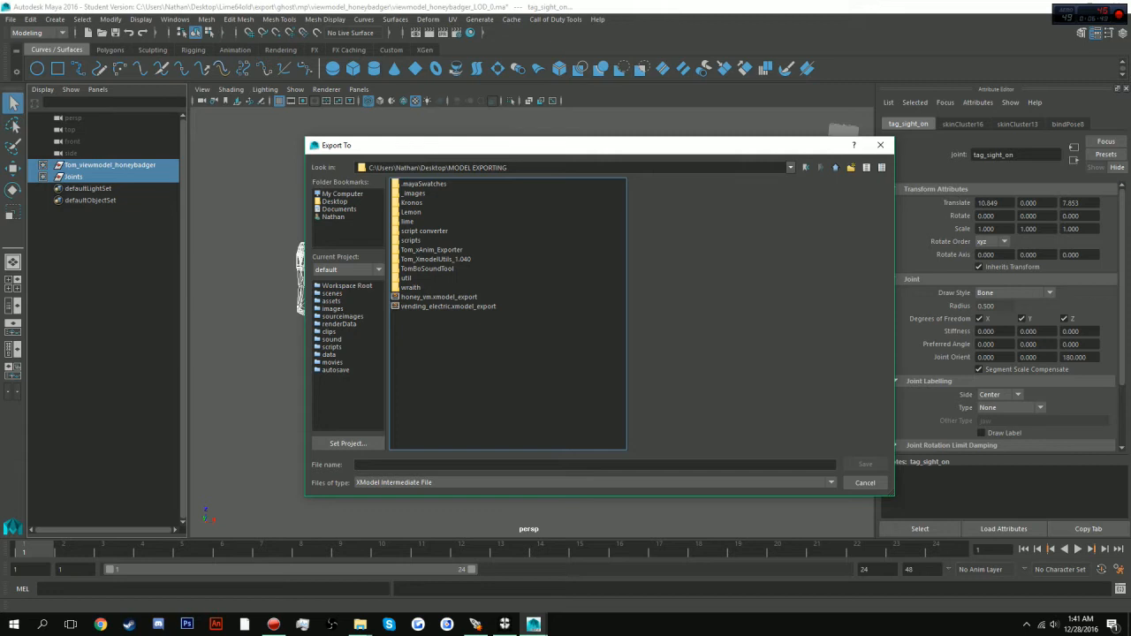
left_click(356, 464)
type("honey")
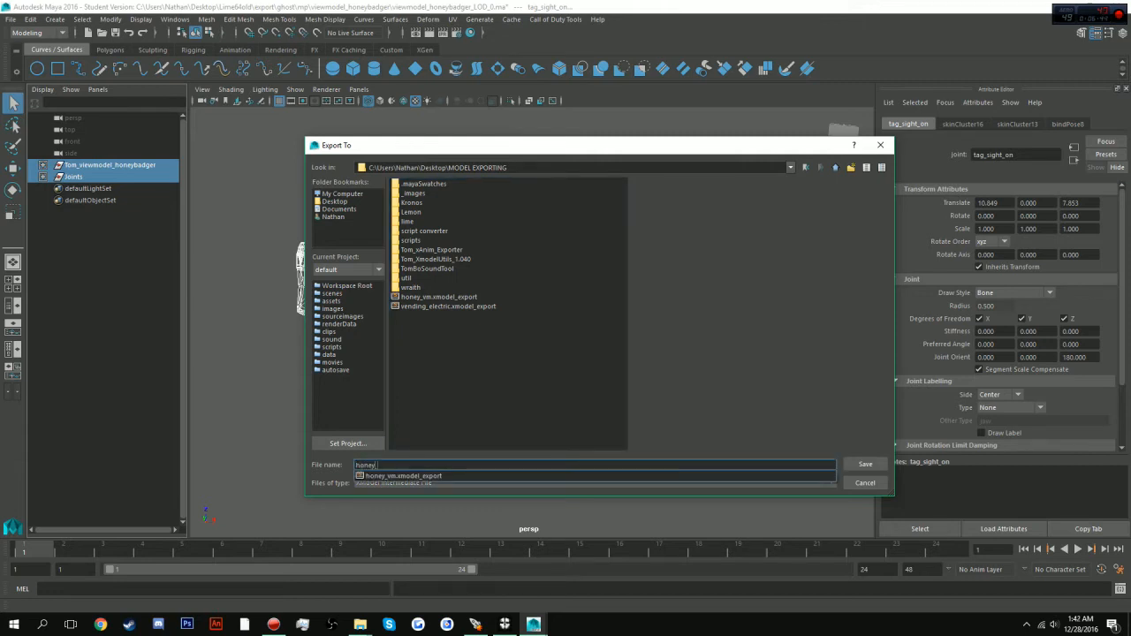
type("_vm")
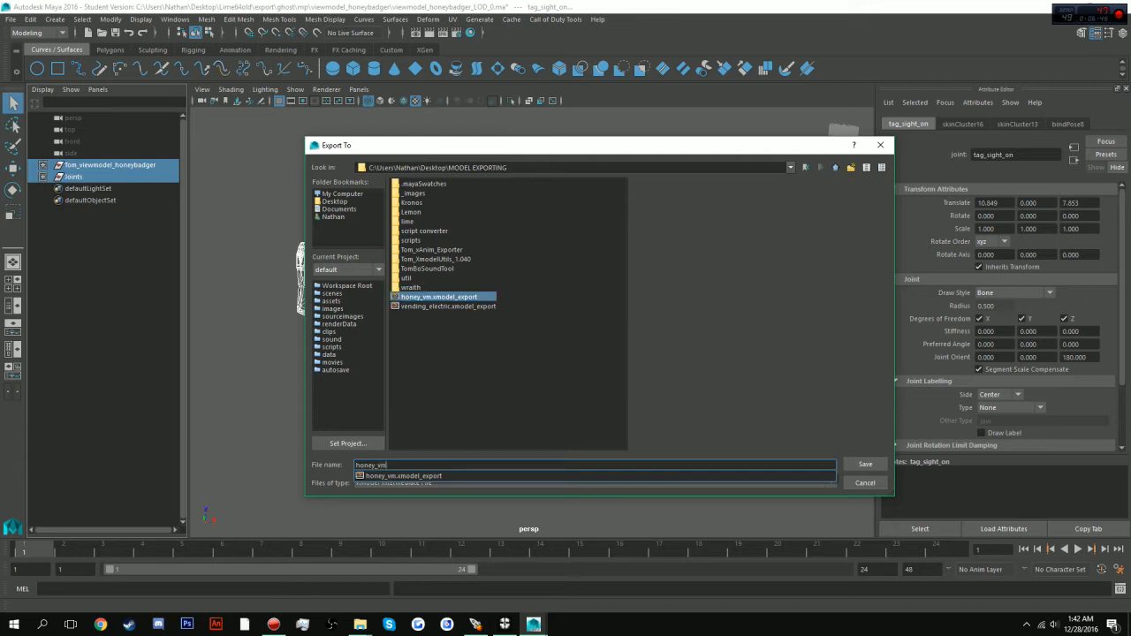
key("Return")
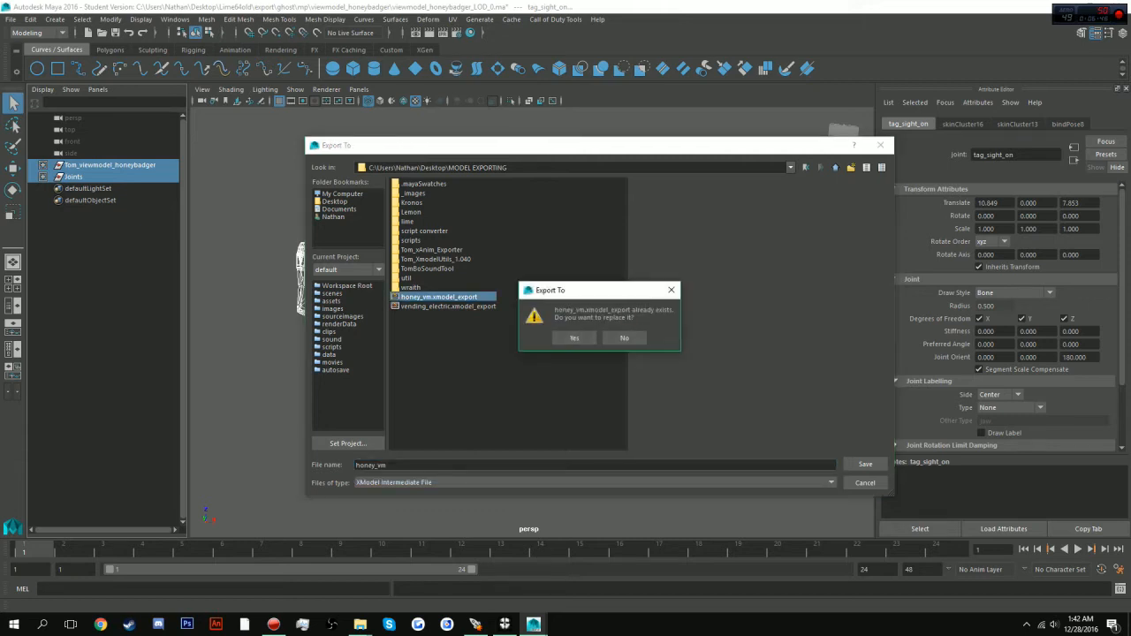
left_click(574, 337)
Step: Export the selected model as an XModel without saving scene changes, and close the export window
left_click(414, 268)
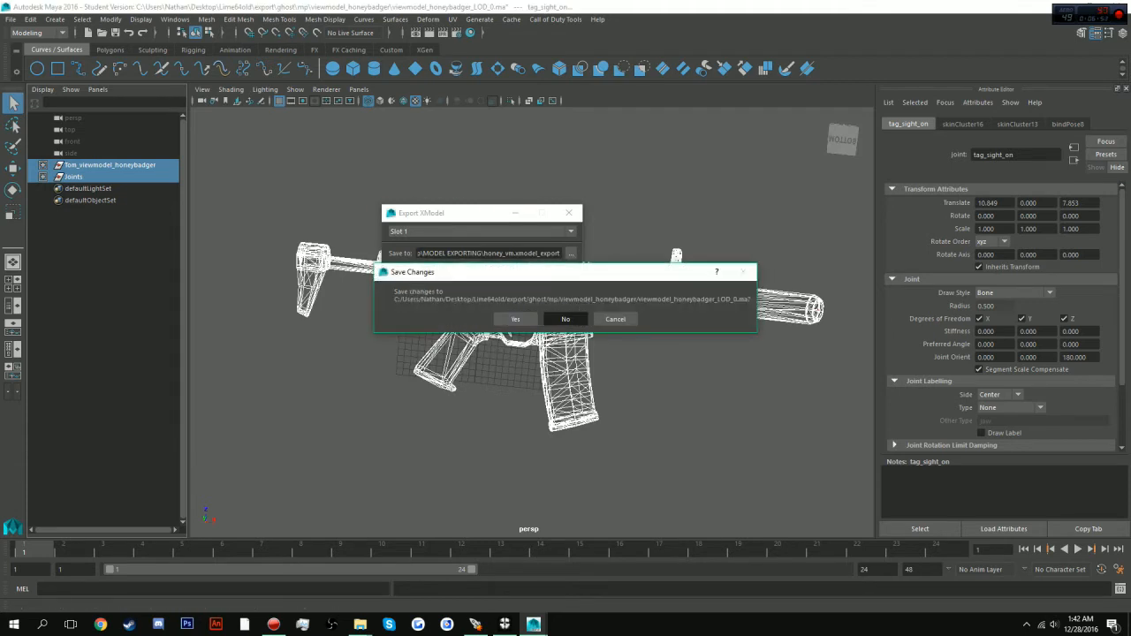
left_click(565, 319)
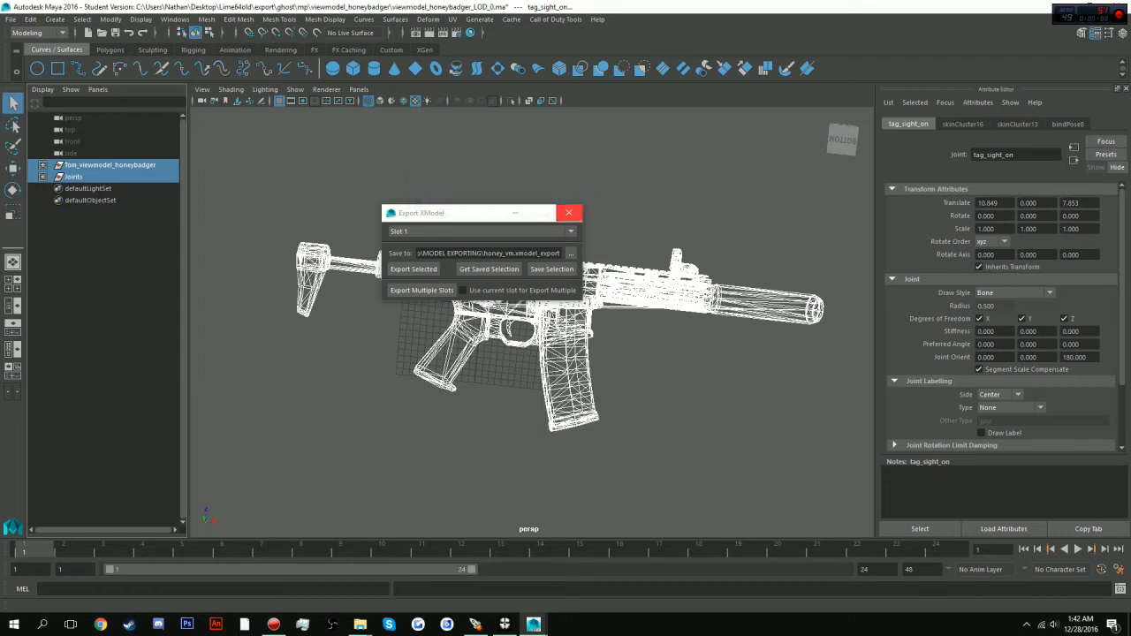
left_click(568, 212)
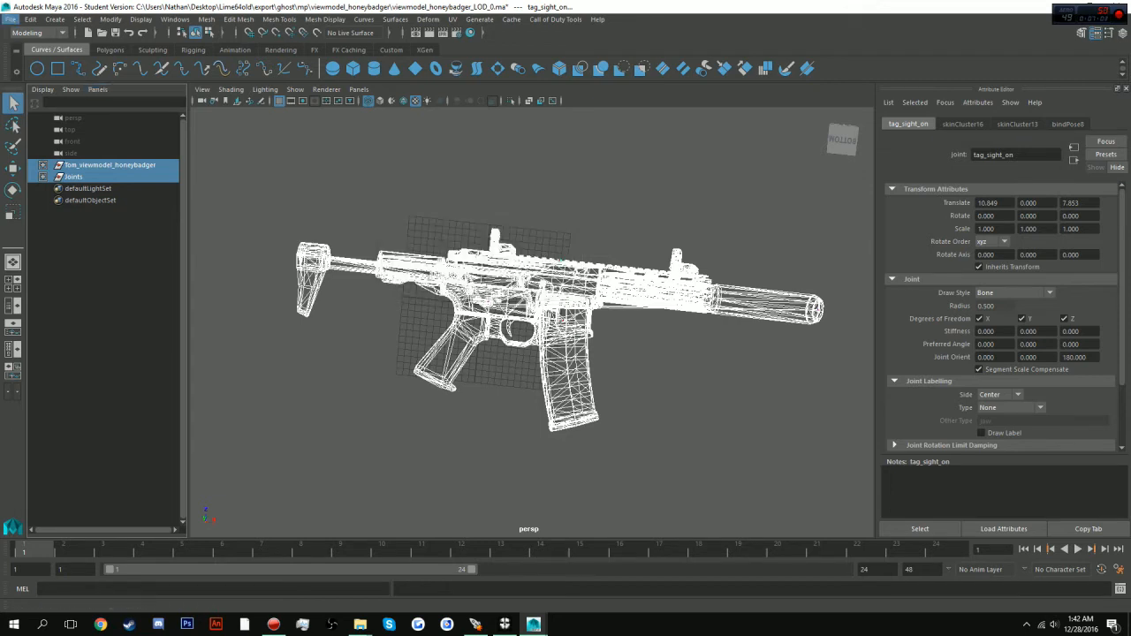
Step: Save the honeybadger scene under its current file name, accepting the student version notice
left_click(10, 18)
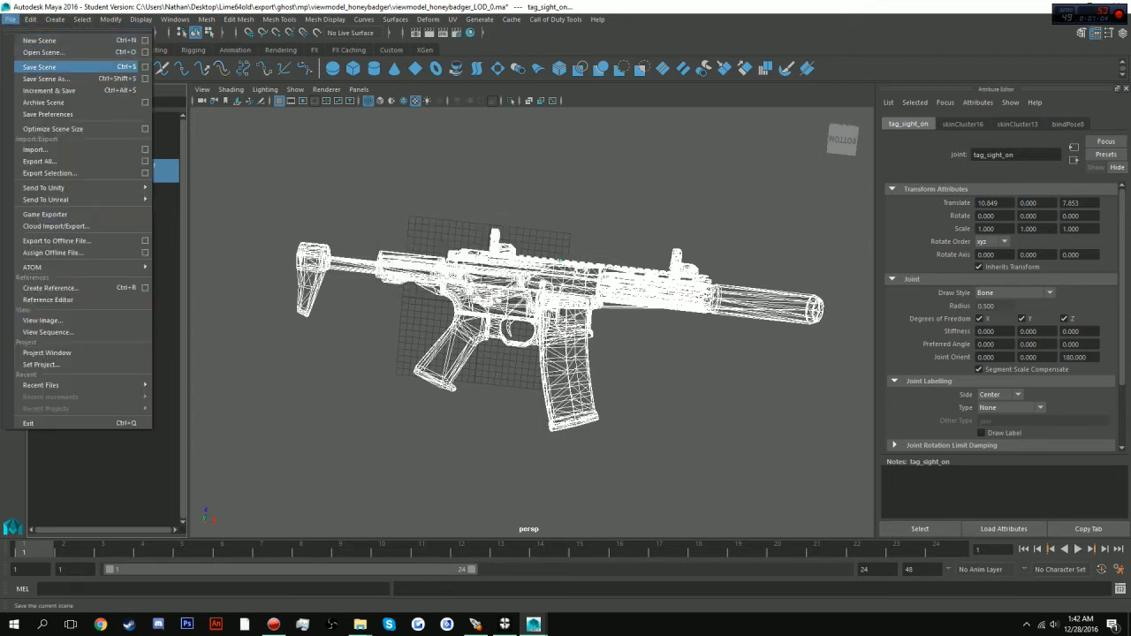
left_click(40, 66)
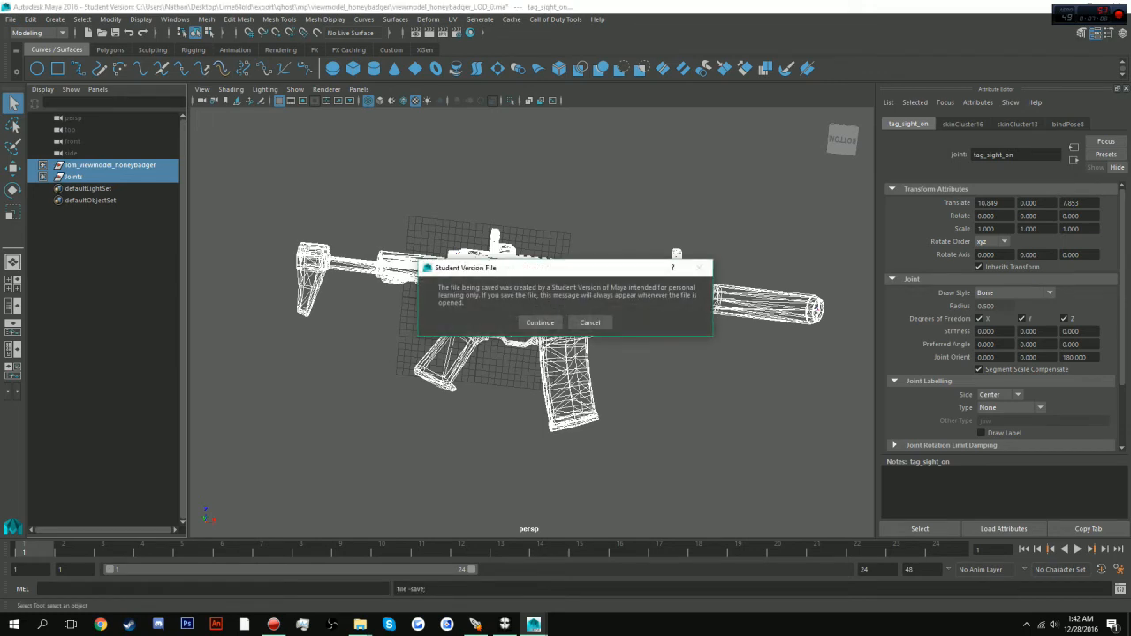
left_click(540, 323)
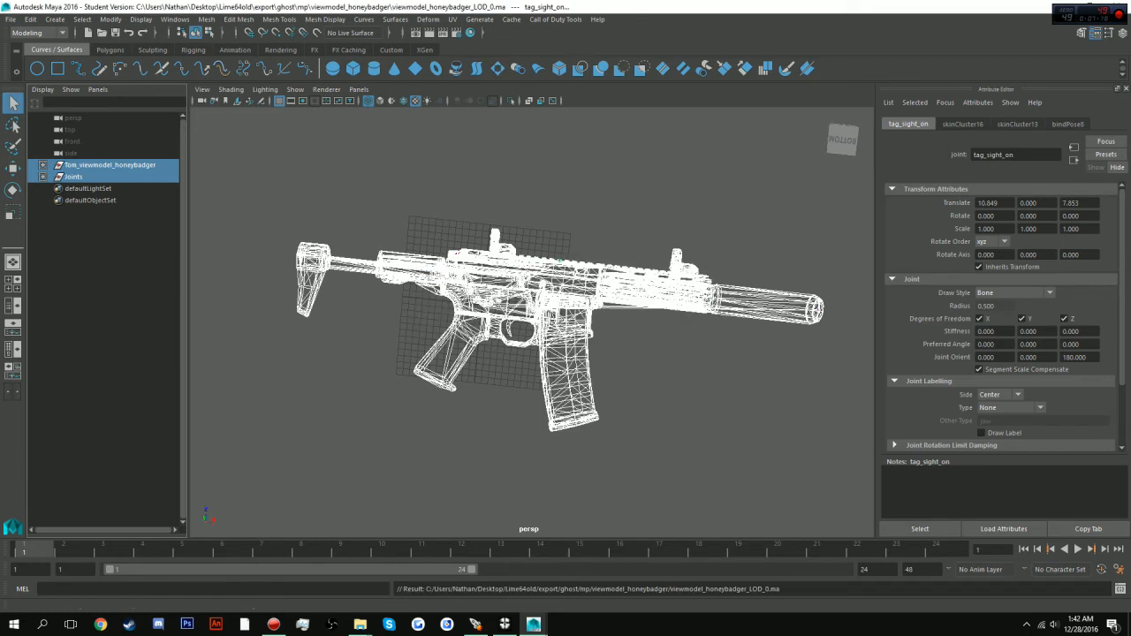
Step: Switch to the viewmodel_honeybadger folder, move the viewmodel_honeybadger_LOD_0 Maya ASCII file onto the desktop, and close the folder
double_click(566, 8)
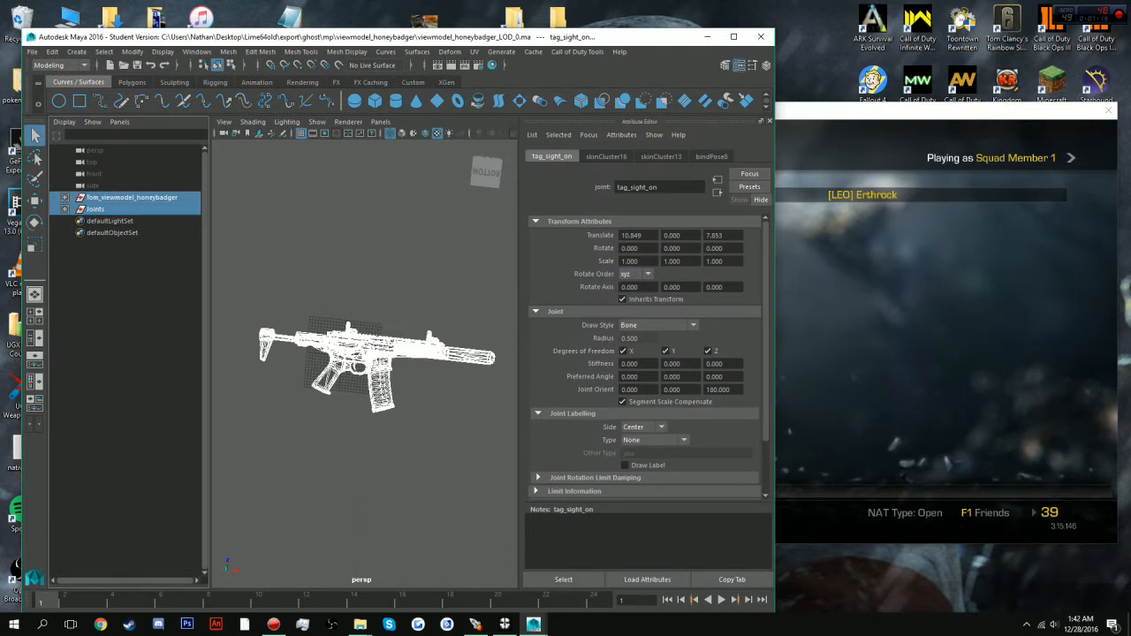
left_click_drag(797, 115, 886, 601)
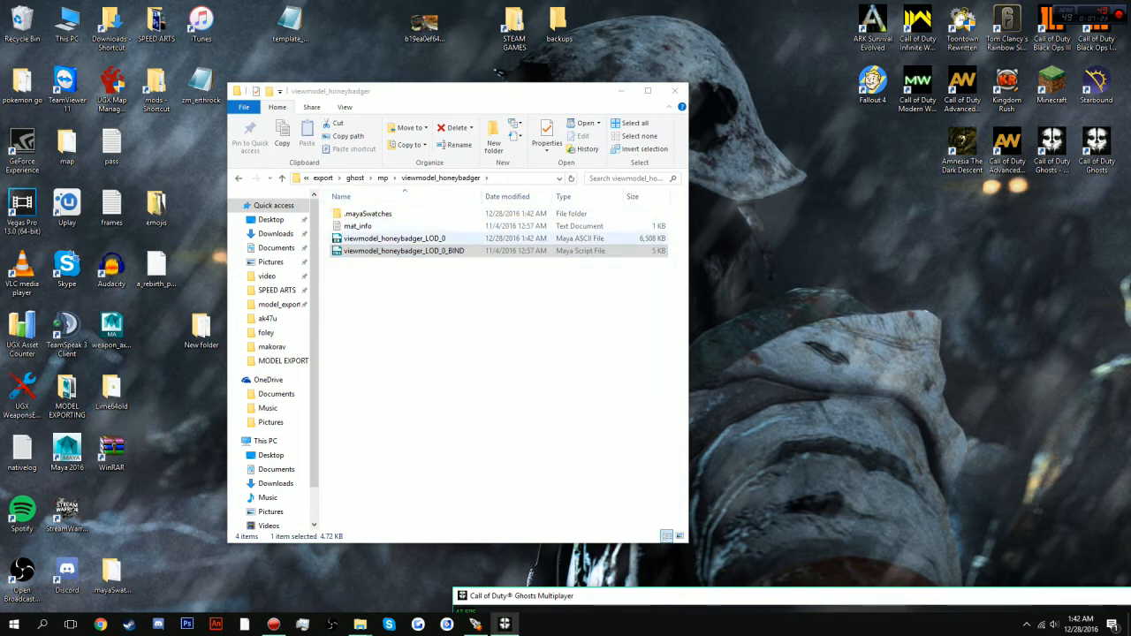
left_click(394, 238)
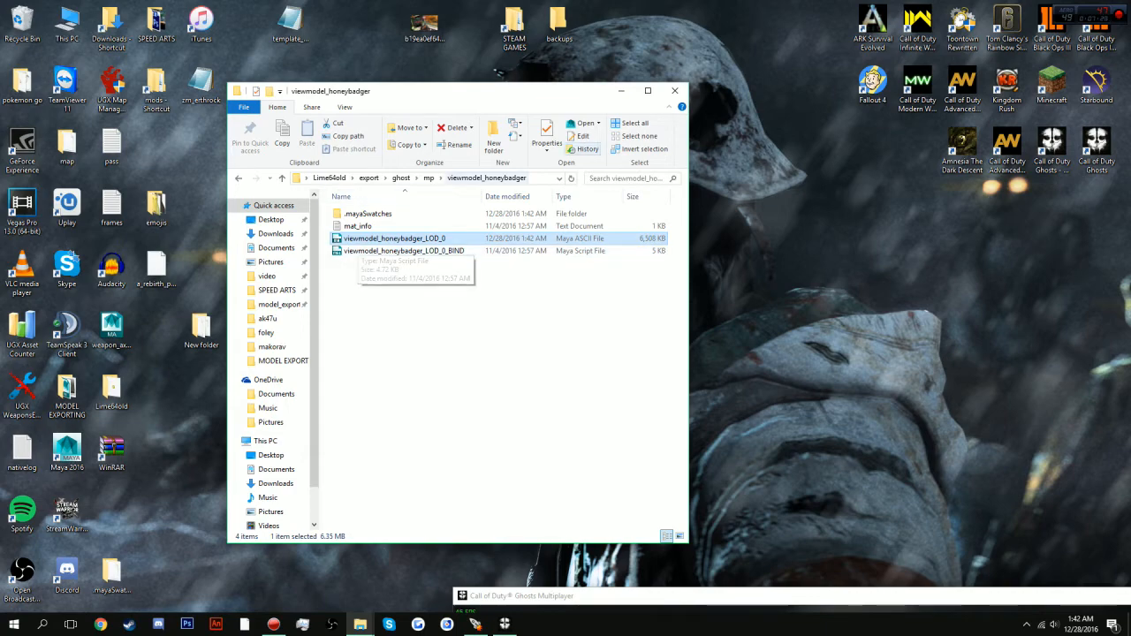
left_click_drag(574, 90, 724, 73)
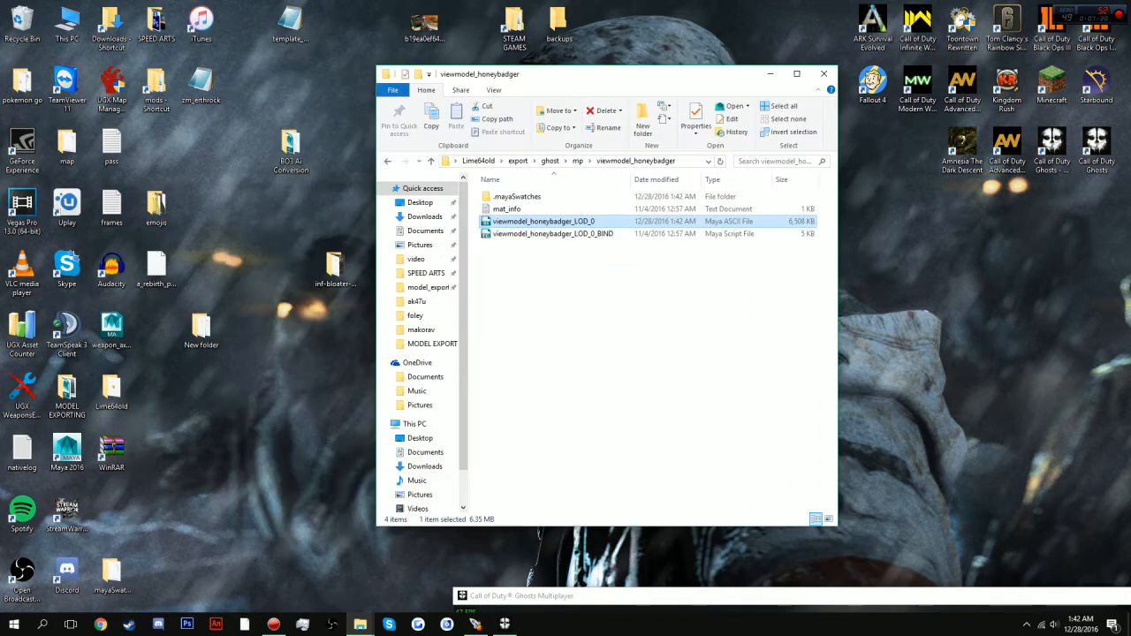
left_click_drag(543, 220, 265, 252)
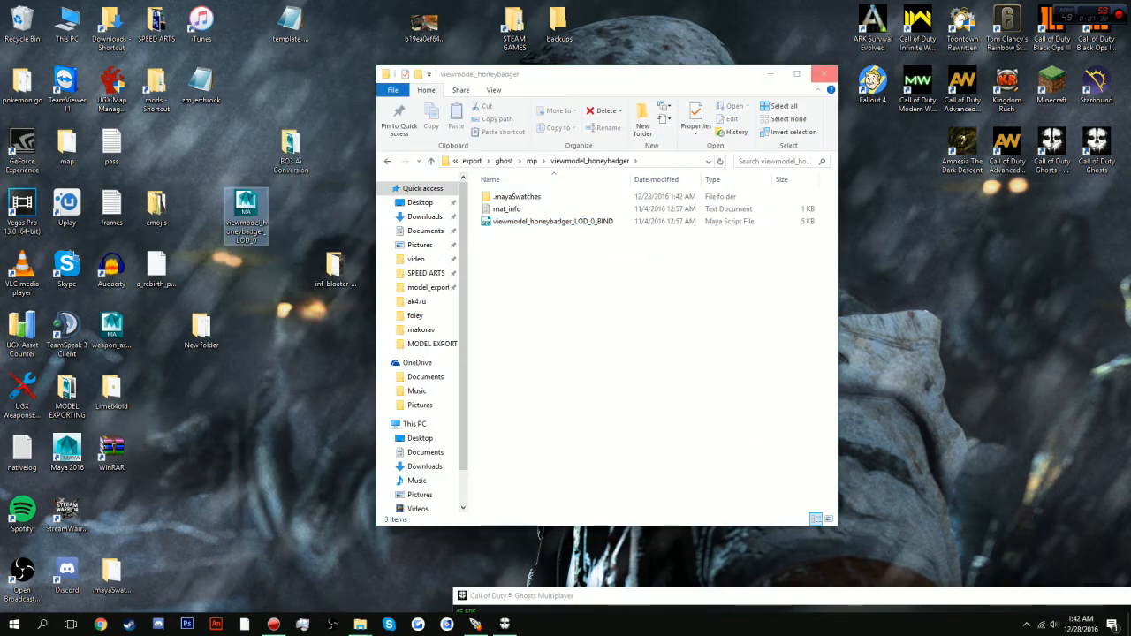
left_click(823, 73)
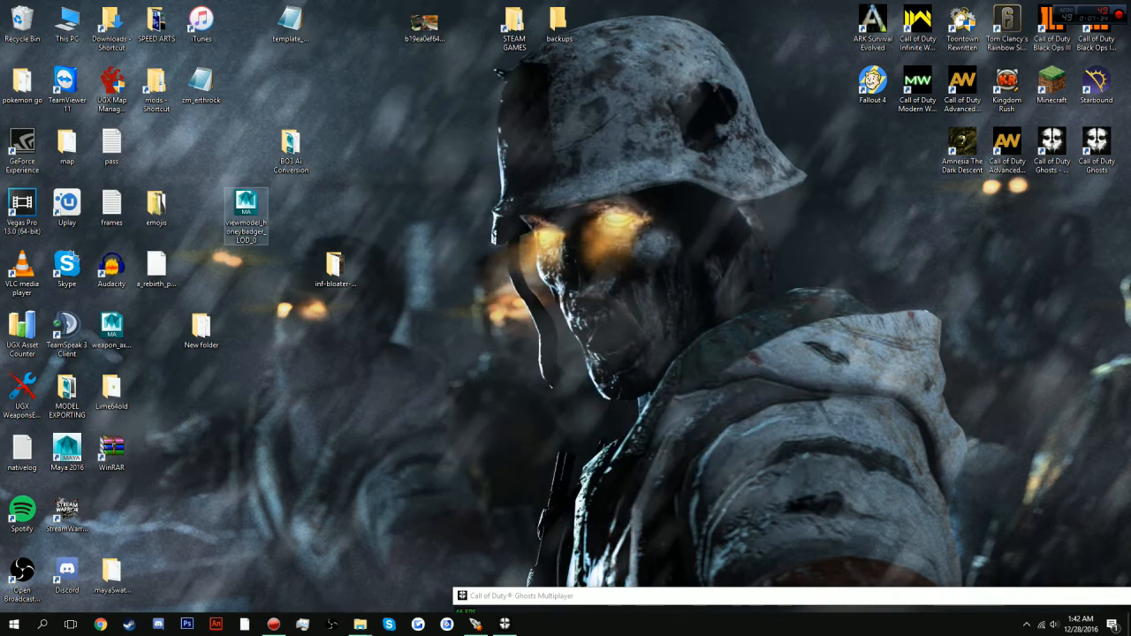
left_click_drag(246, 212, 246, 399)
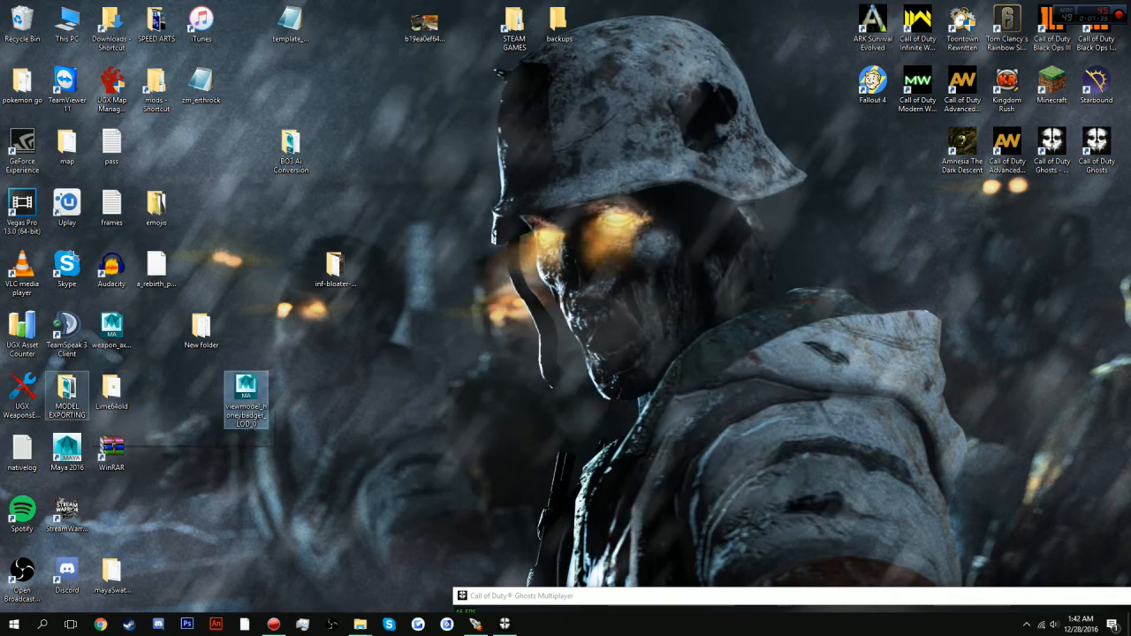
Step: Open the conversion_rig Maya ASCII scene from the desktop's MODEL EXPORTING folder and close the folder
left_click(67, 388)
double_click(67, 388)
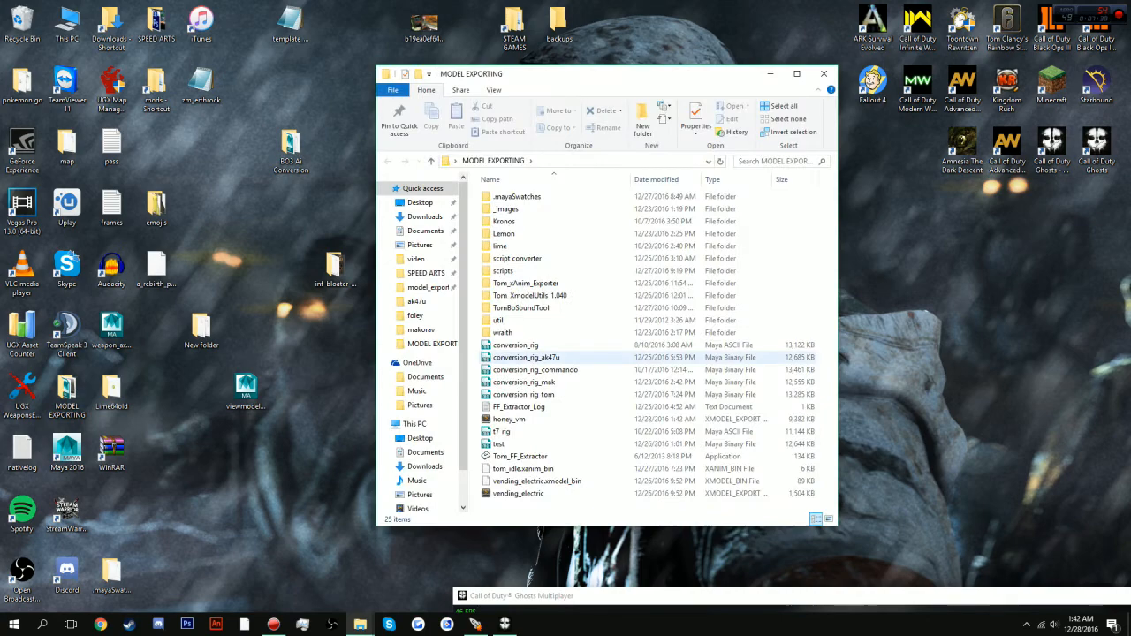
double_click(517, 344)
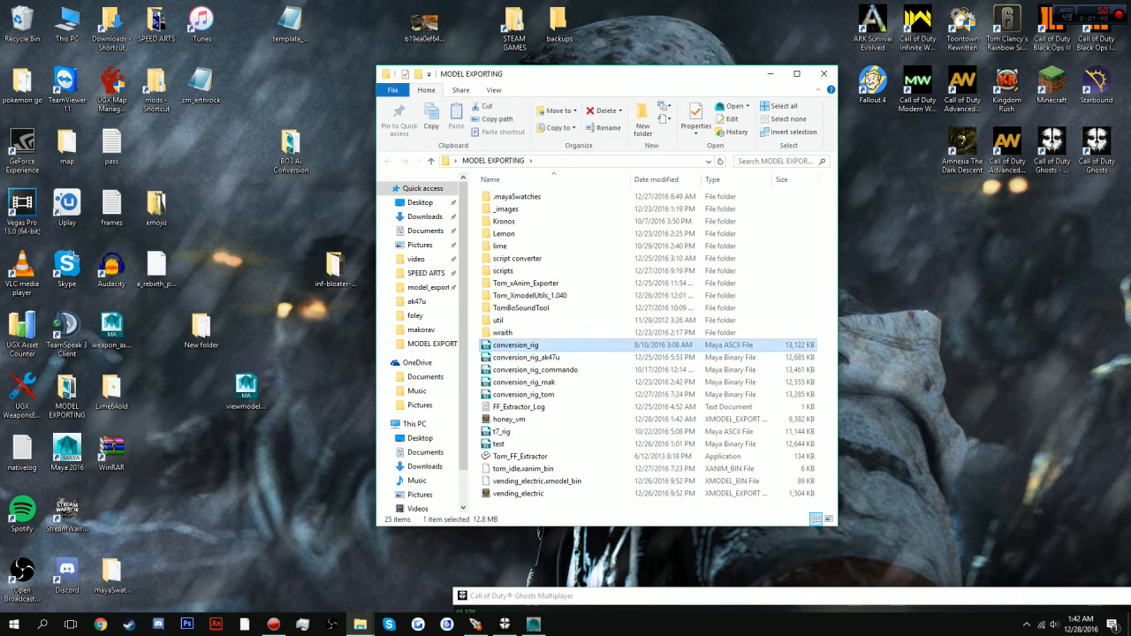
left_click(823, 74)
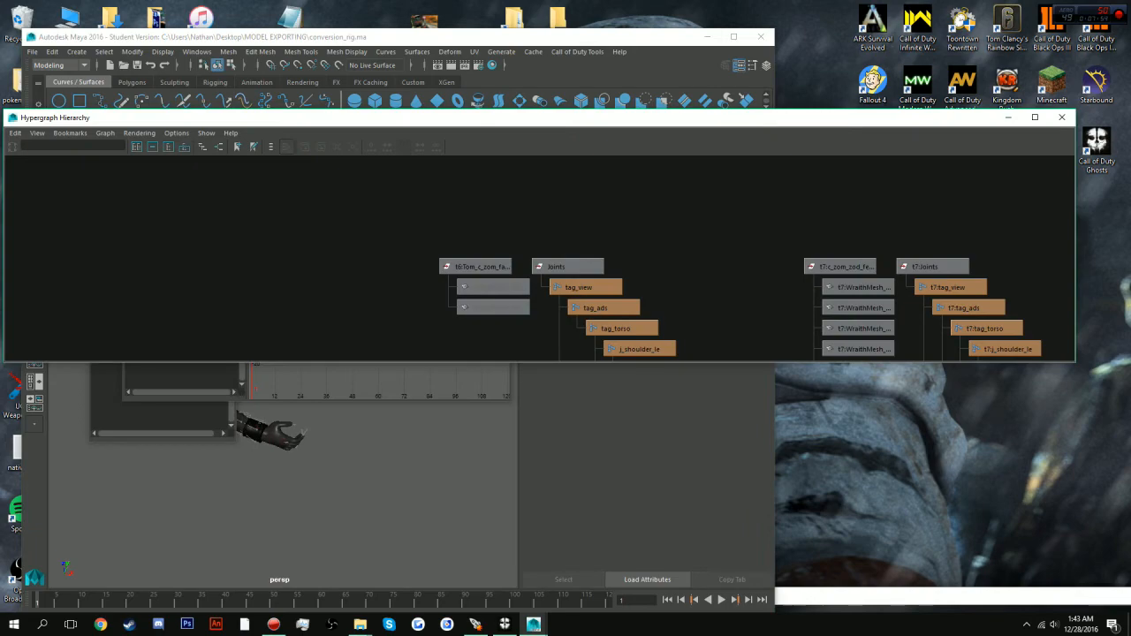
Step: Close the Hypergraph, Outliner and other floating windows, and move the Maya window clear of the honeybadger file on the desktop
left_click(1060, 118)
left_click(497, 157)
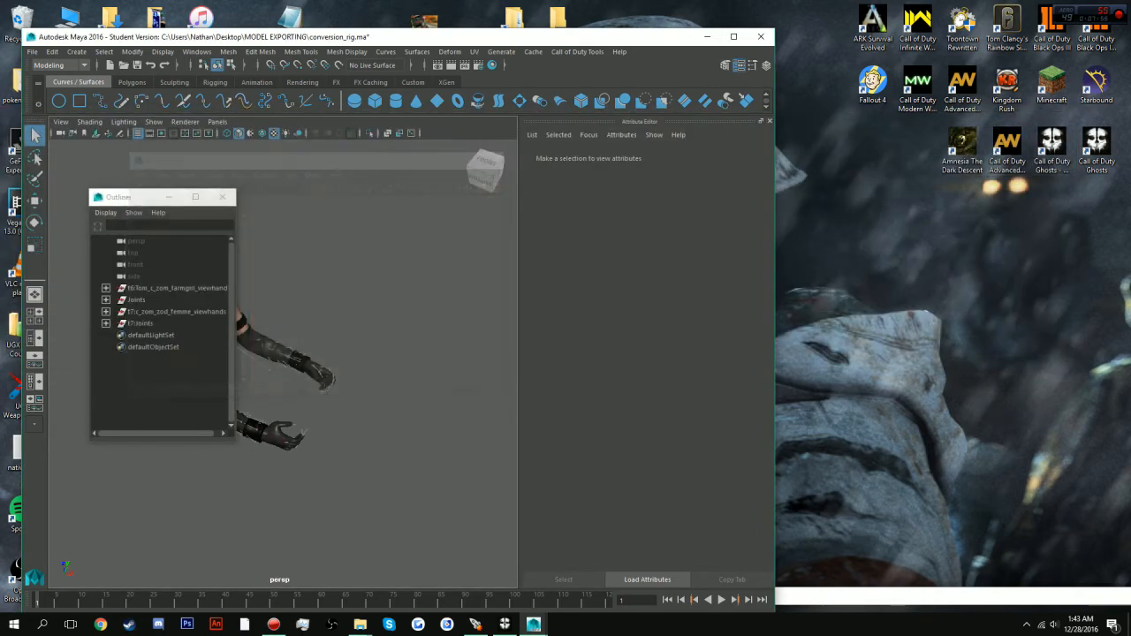
left_click(225, 196)
left_click_drag(207, 39, 538, 22)
Step: Import the viewmodel_honeybadger_LOD_0 file from the desktop into the conversion_rig scene and maximize the Maya window
left_click(247, 388)
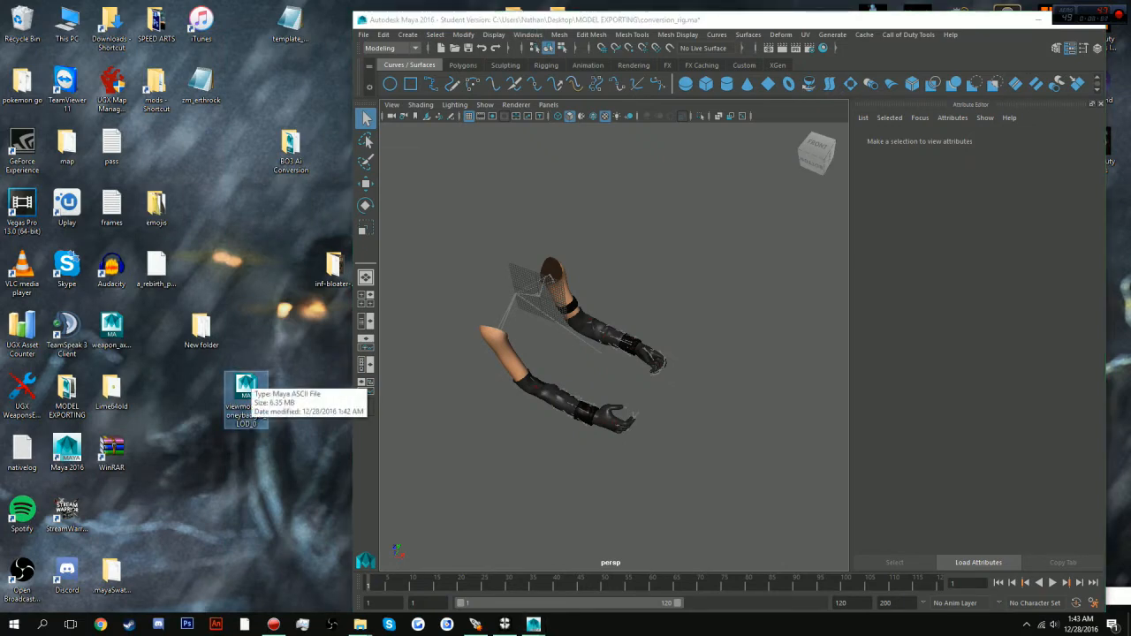
left_click_drag(249, 388, 442, 256)
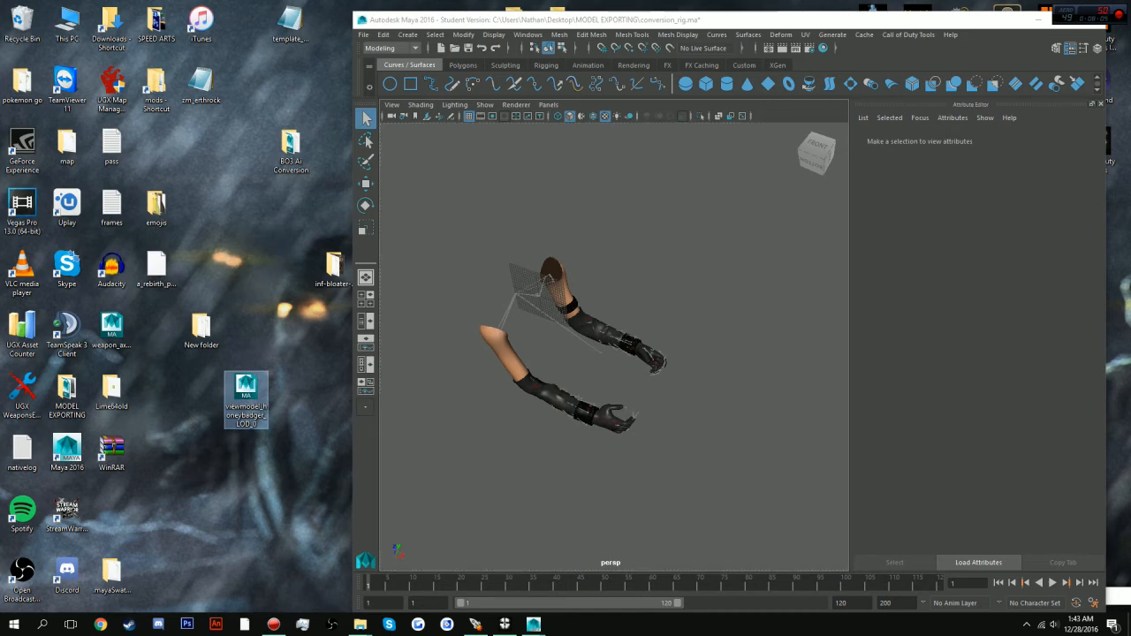
left_click_drag(497, 22, 481, 0)
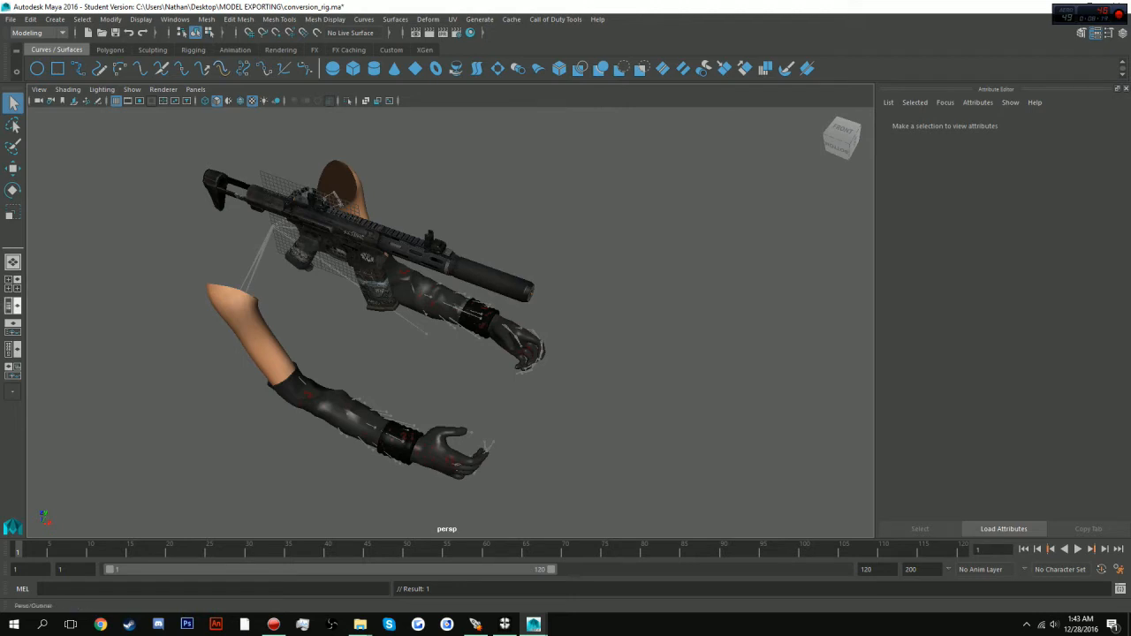
Step: Show the Outliner beside the perspective view and expand the honeybadger joints group and the t7:Joints hierarchy down to the children of t7:tag_torso
left_click(12, 305)
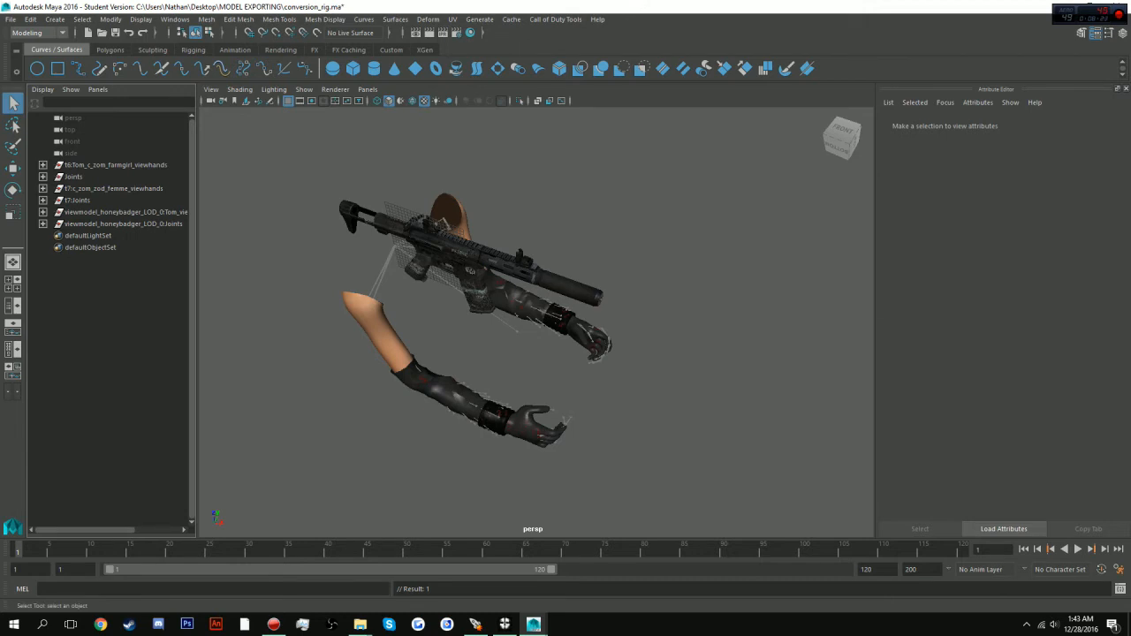
left_click(42, 224)
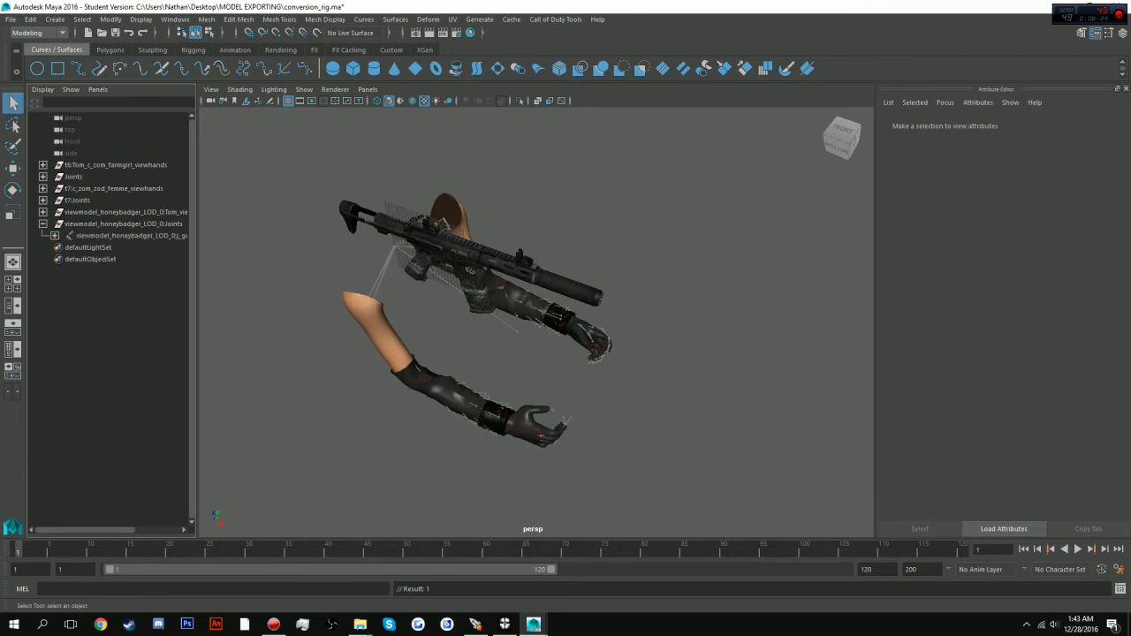
left_click(114, 235)
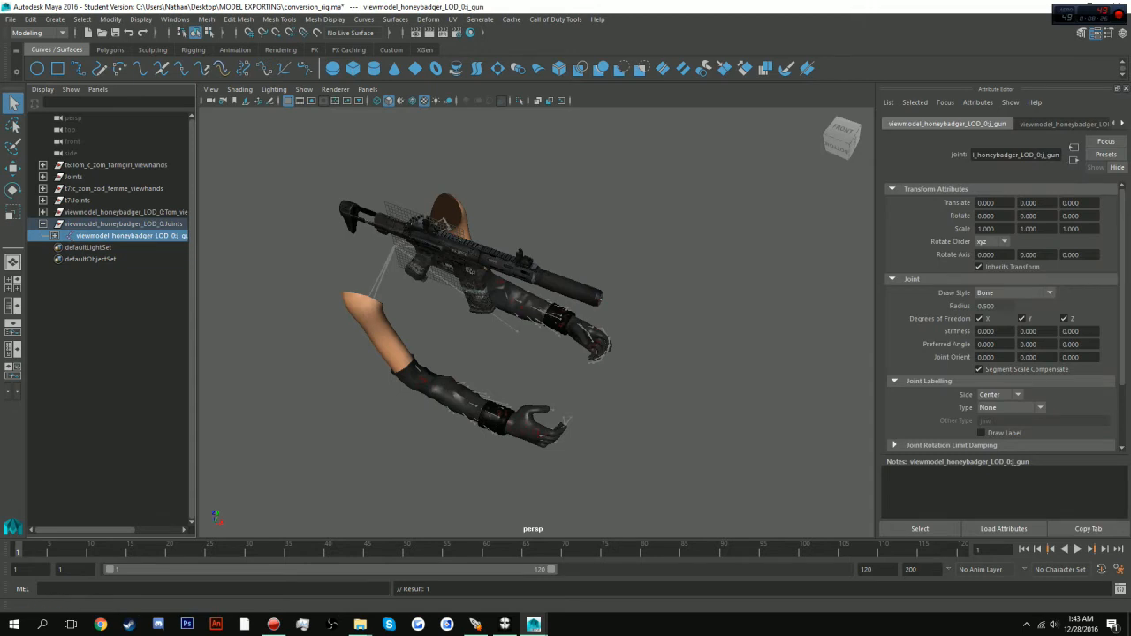
left_click(43, 200)
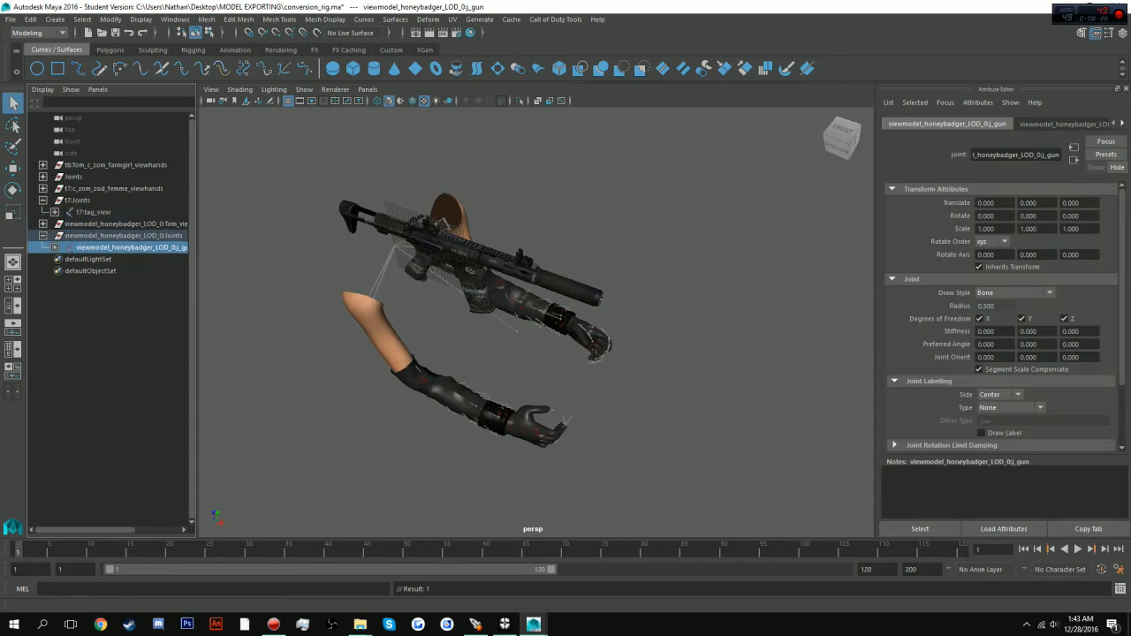
left_click(94, 212)
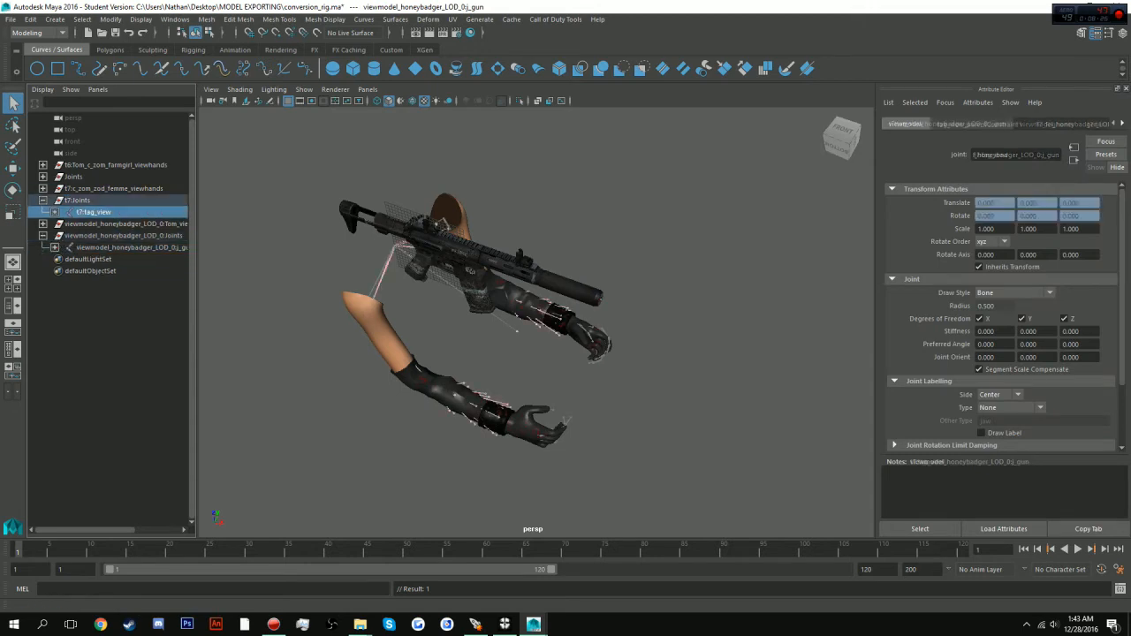
left_click(55, 212)
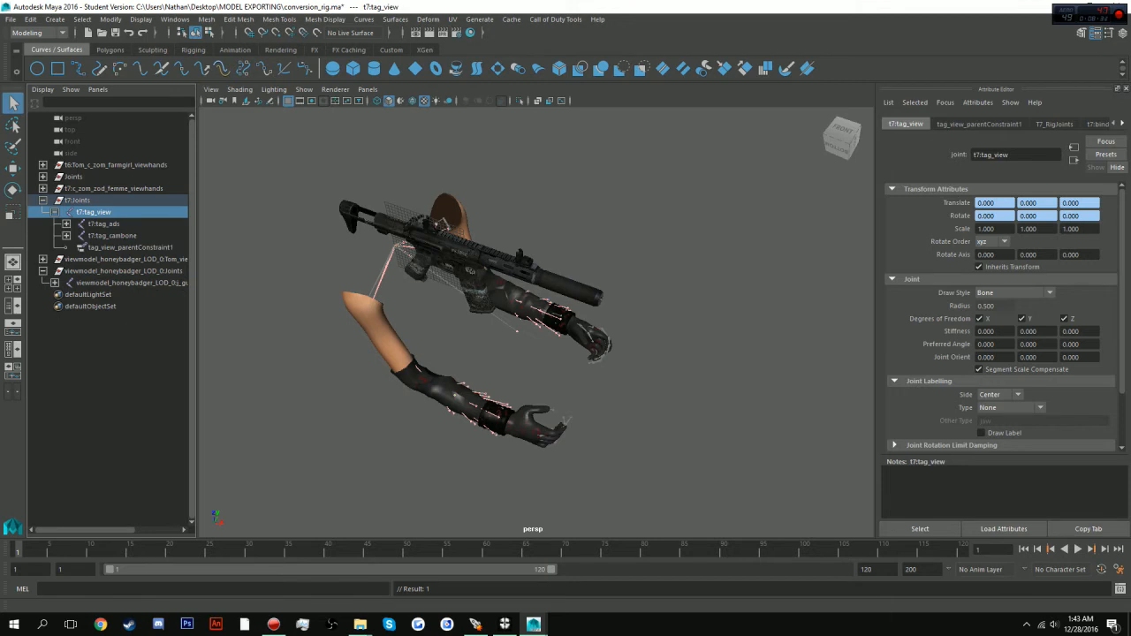
left_click(66, 223)
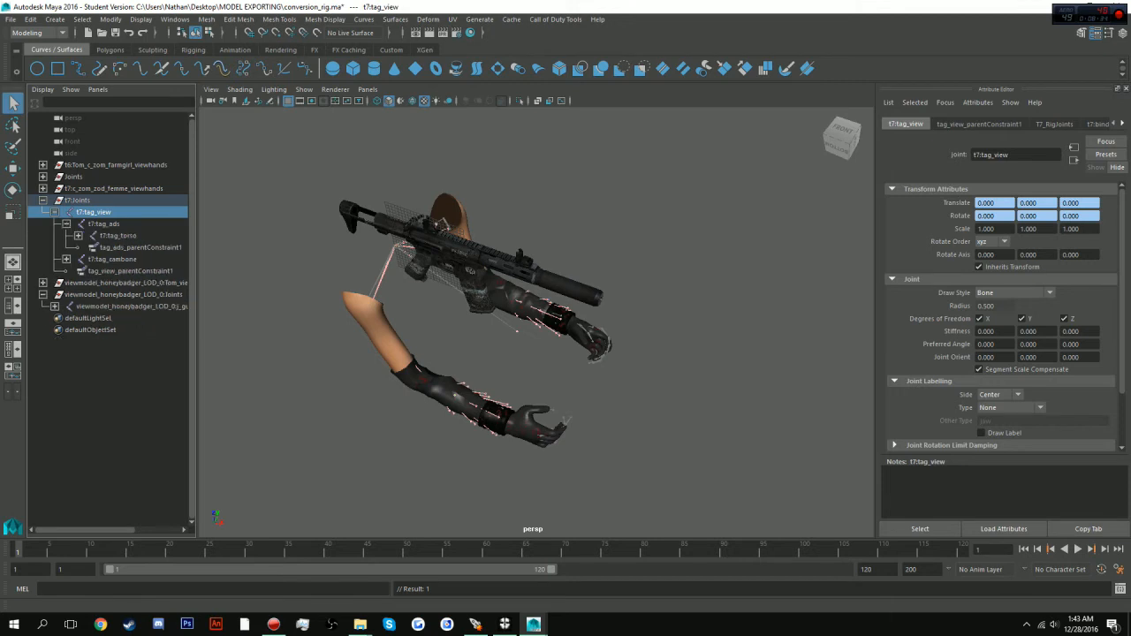
left_click(78, 235)
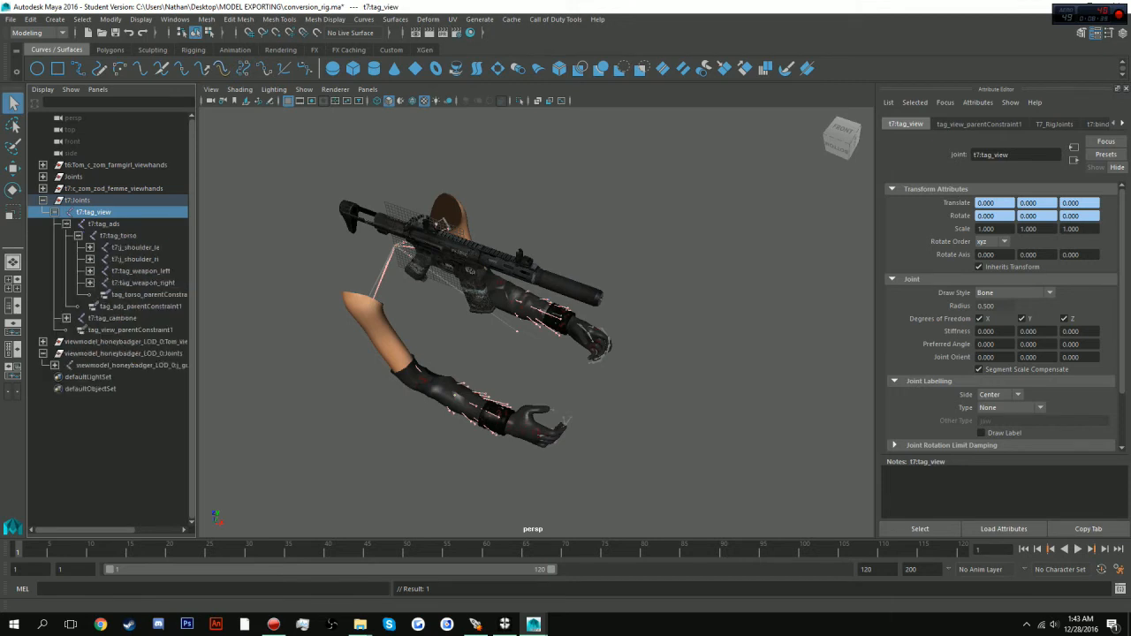
Step: Parent the viewmodel_honeybadger_LOD_0:j_gun joint under t7:tag_weapon_right and check its place in the hierarchy
left_click(143, 282)
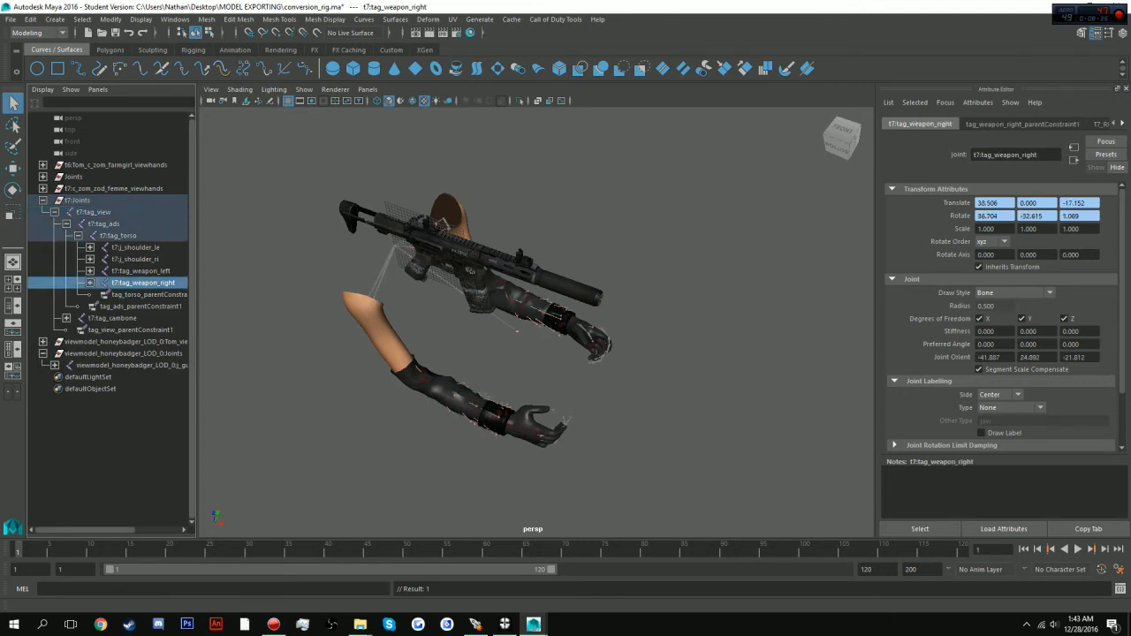
left_click(131, 365)
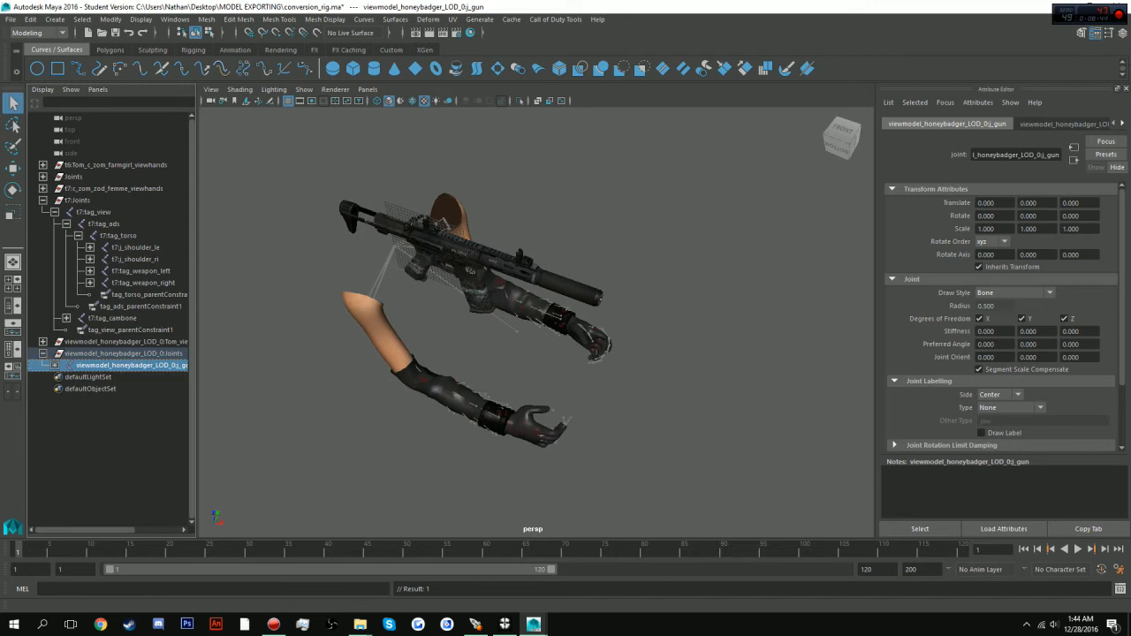
middle_click_drag(131, 364, 146, 282)
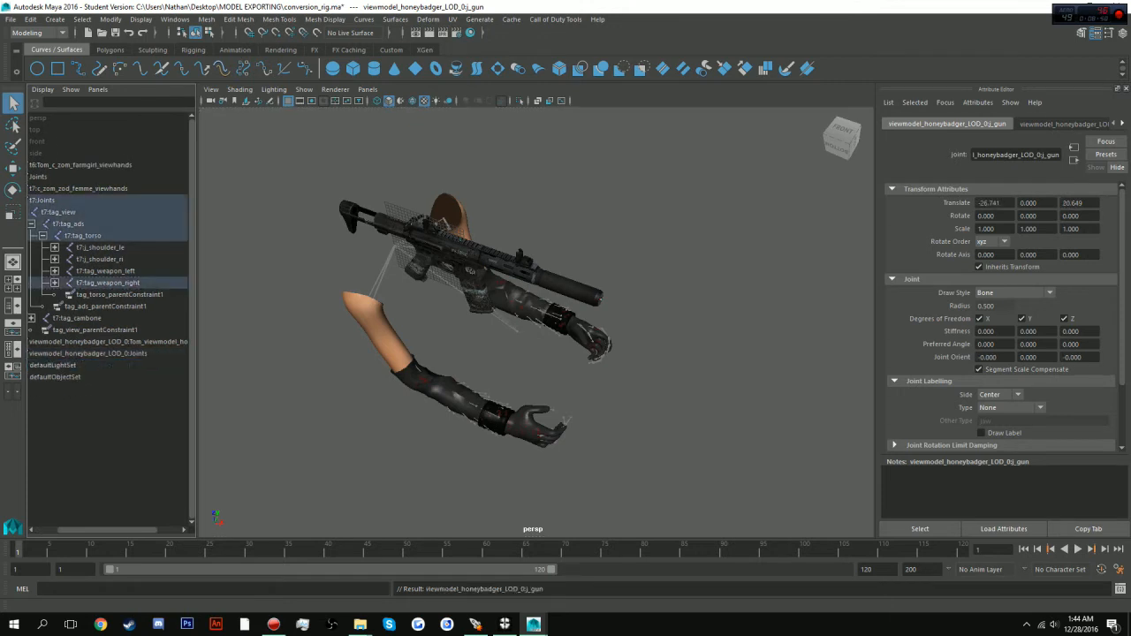
left_click_drag(107, 529, 84, 530)
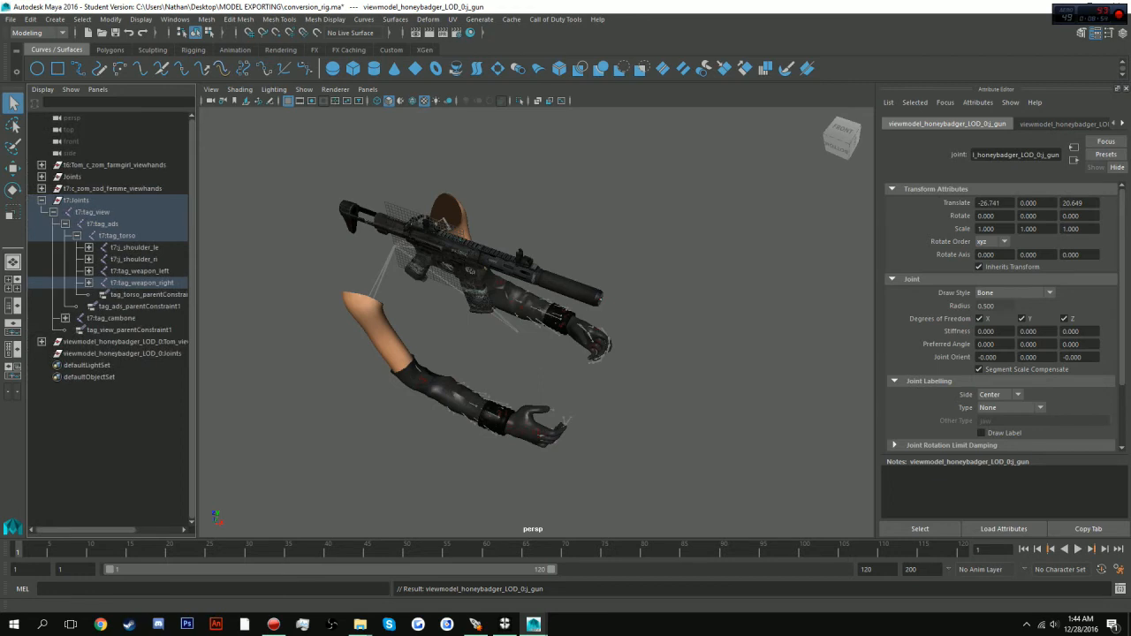
left_click(88, 282)
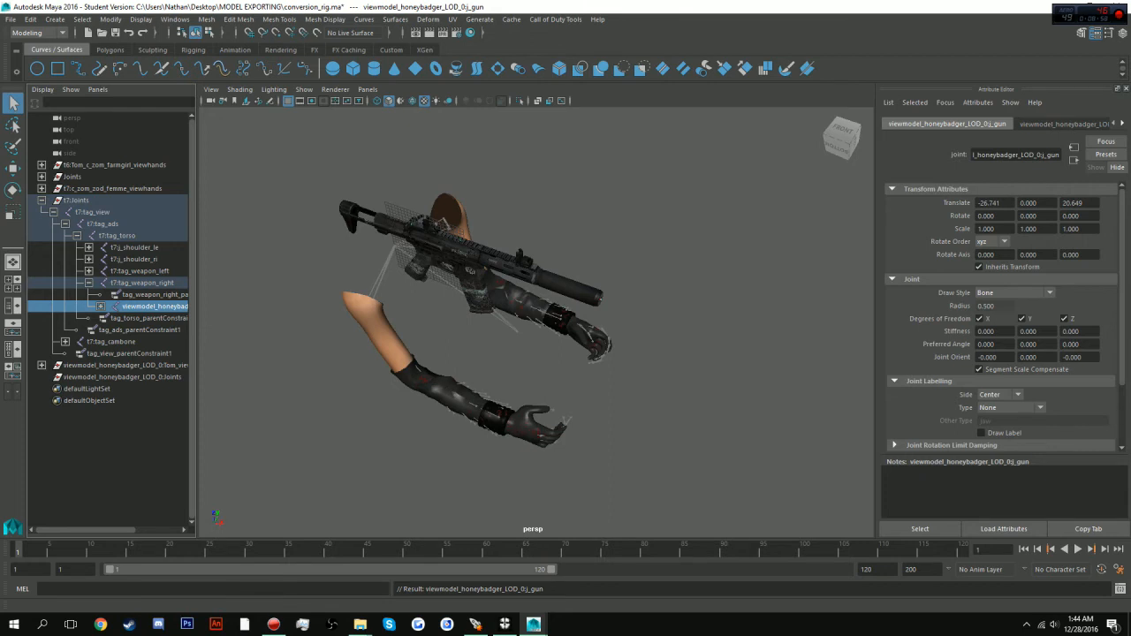
left_click(88, 283)
left_click(41, 200)
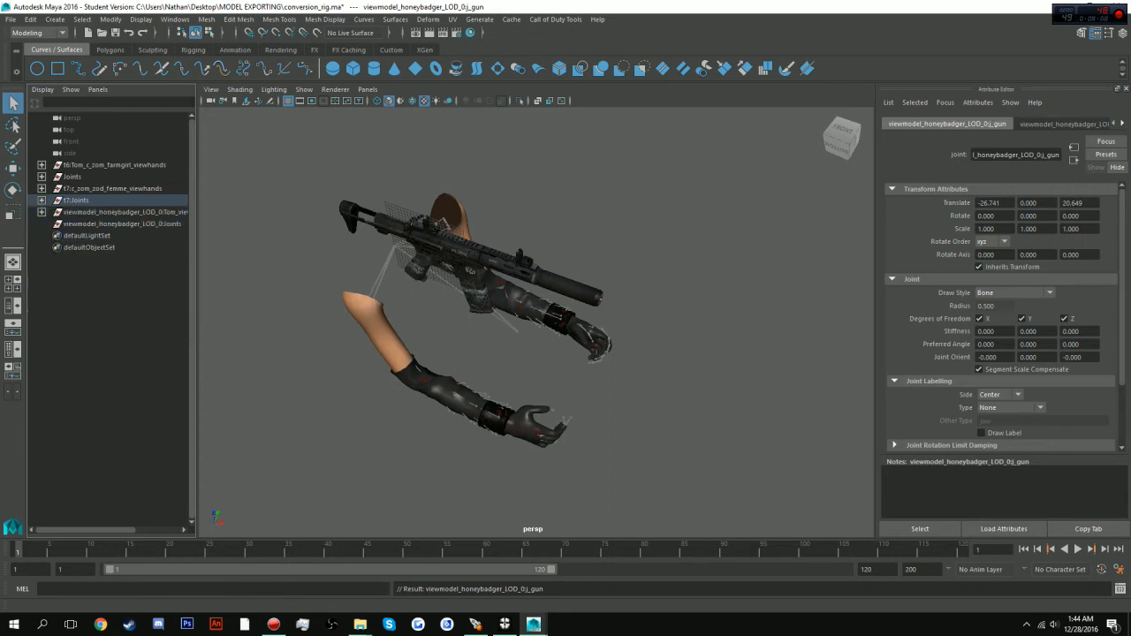
left_click(42, 200)
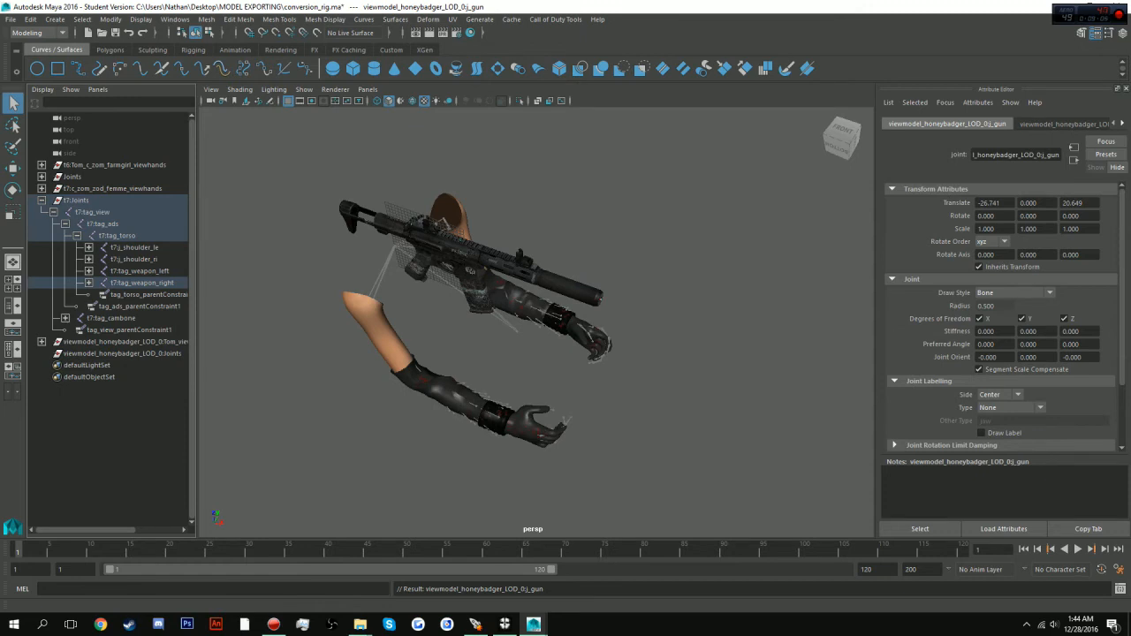
Step: Set the honeybadger j_gun joint's X and Z translation to 0 and check the gun's position against the viewhands
double_click(989, 203)
type("0")
key("Return")
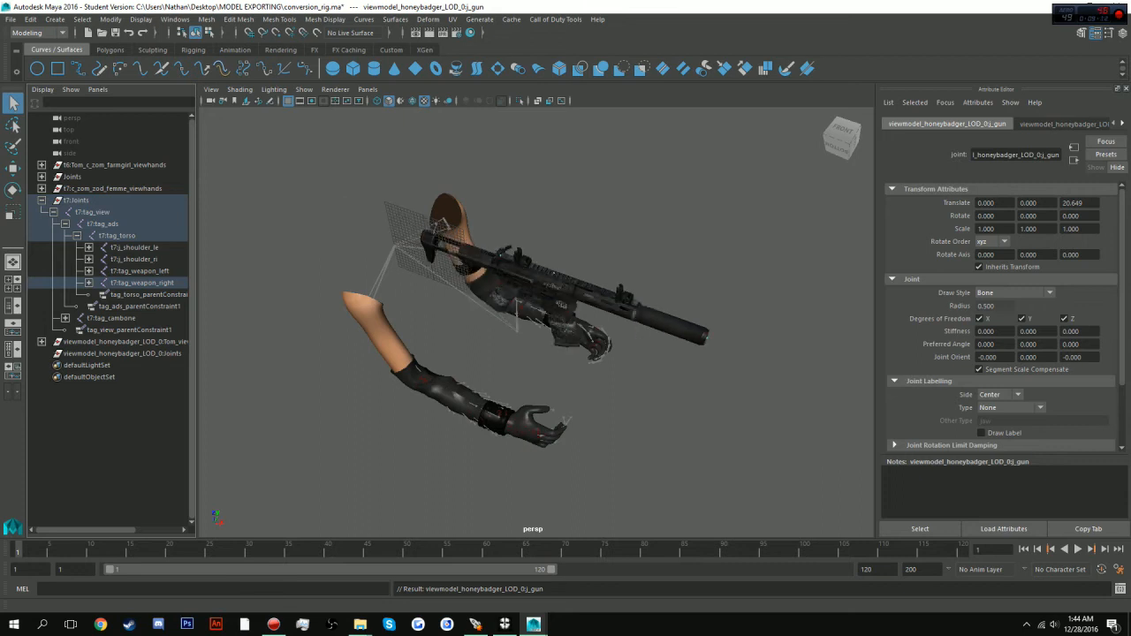
double_click(1073, 202)
type("0")
key("Return")
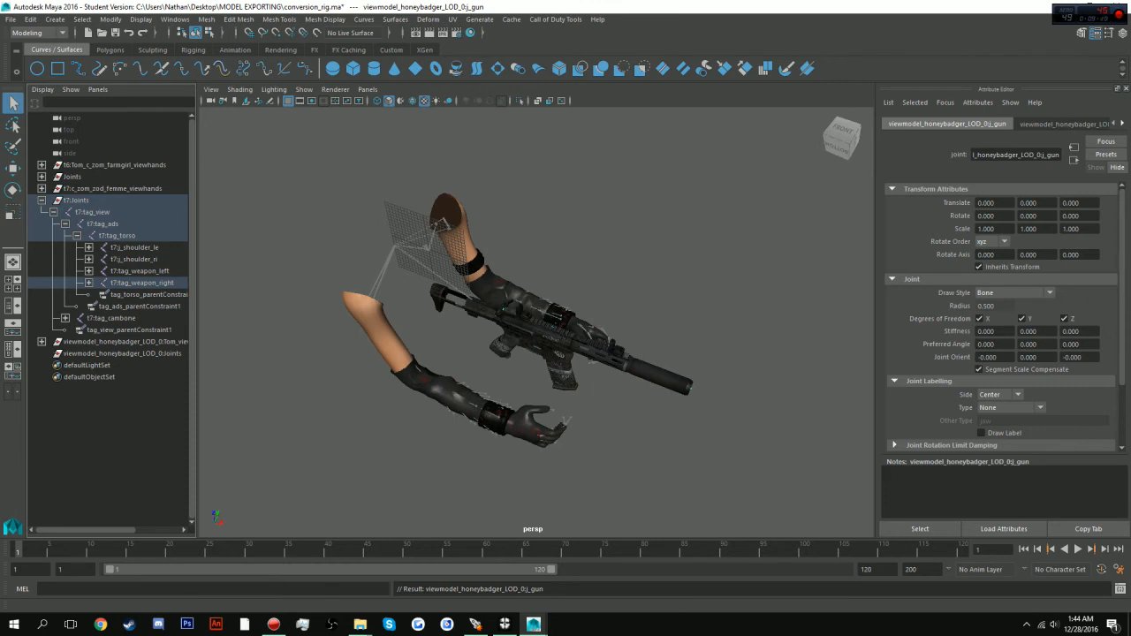
left_click_drag(415, 323, 516, 344, "alt")
scroll(536, 323, "up", 3)
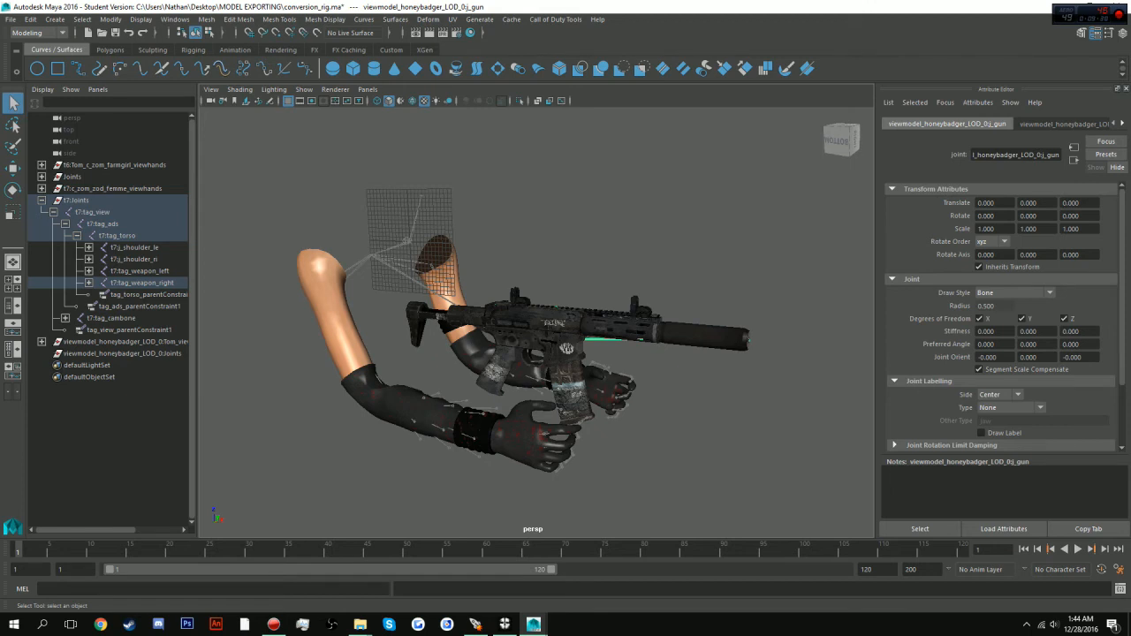
Step: Collapse the t7:Joints group and select its entire hierarchy
left_click(42, 200)
left_click(76, 199)
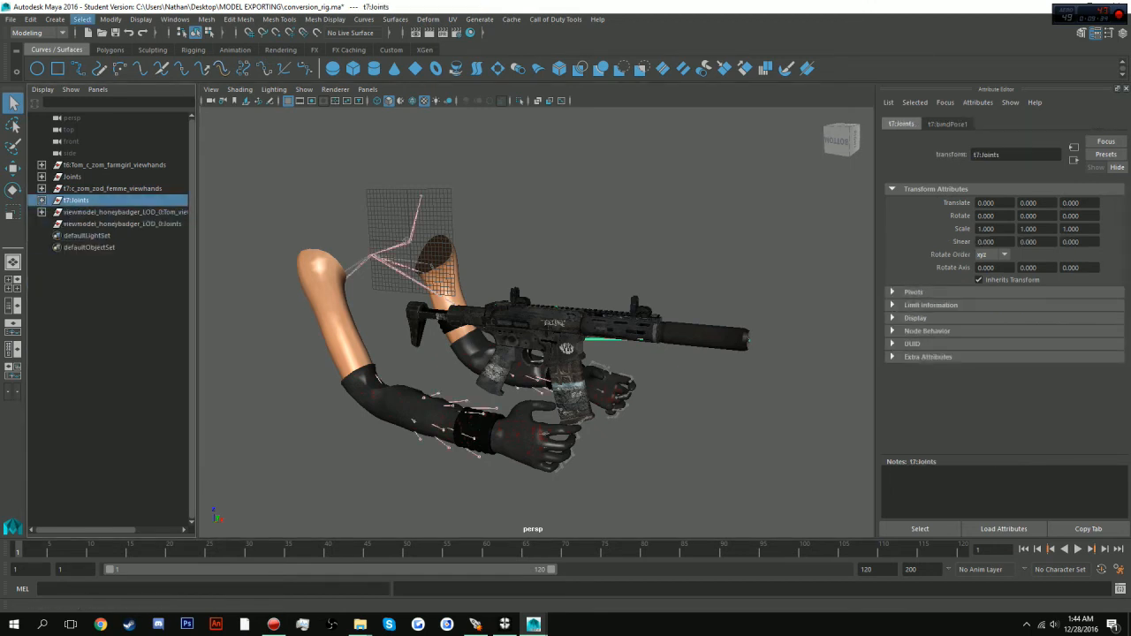
left_click(81, 18)
left_click(105, 76)
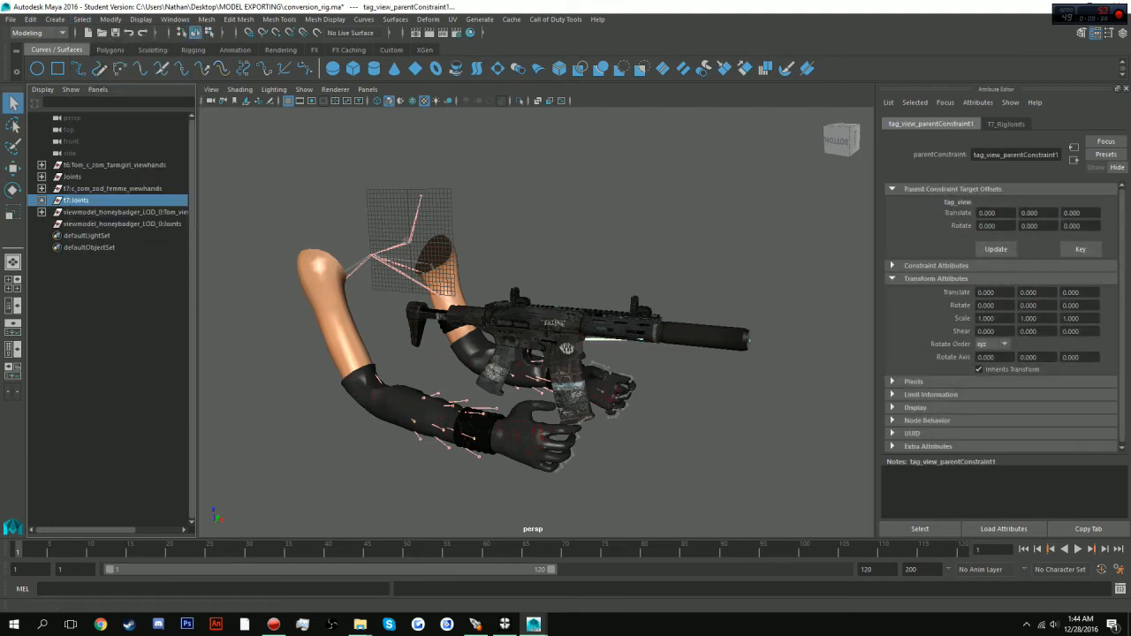
Step: Make room beside the Maya window, close the old folder windows, and open the scripts folder inside the desktop's MODEL EXPORTING folder
left_click_drag(98, 7, 477, 43)
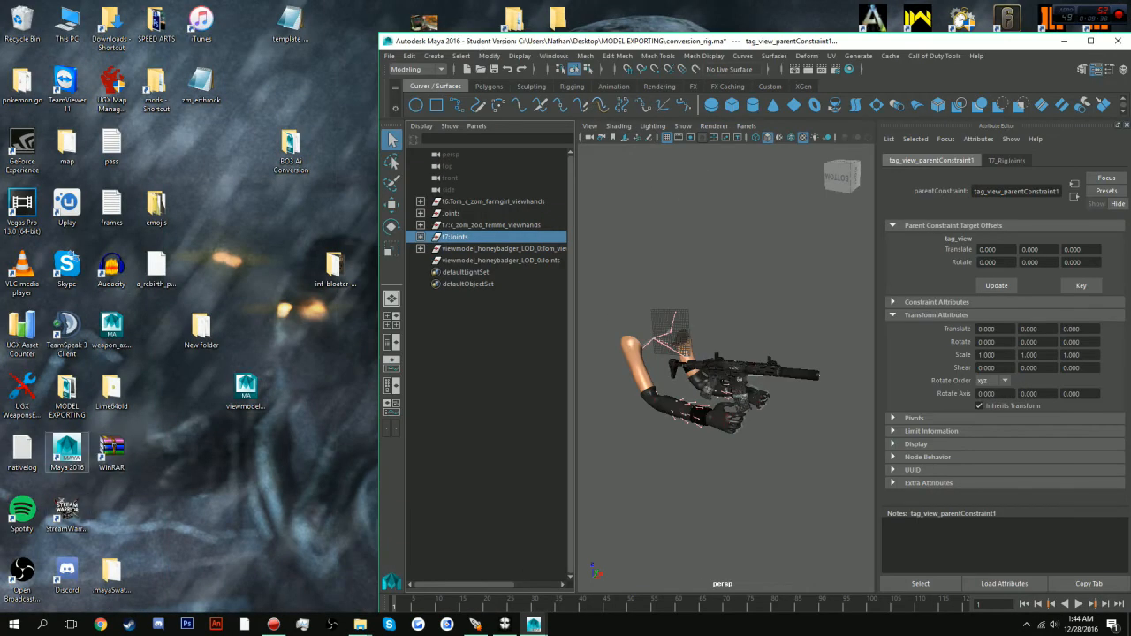
mouse_move(359, 625)
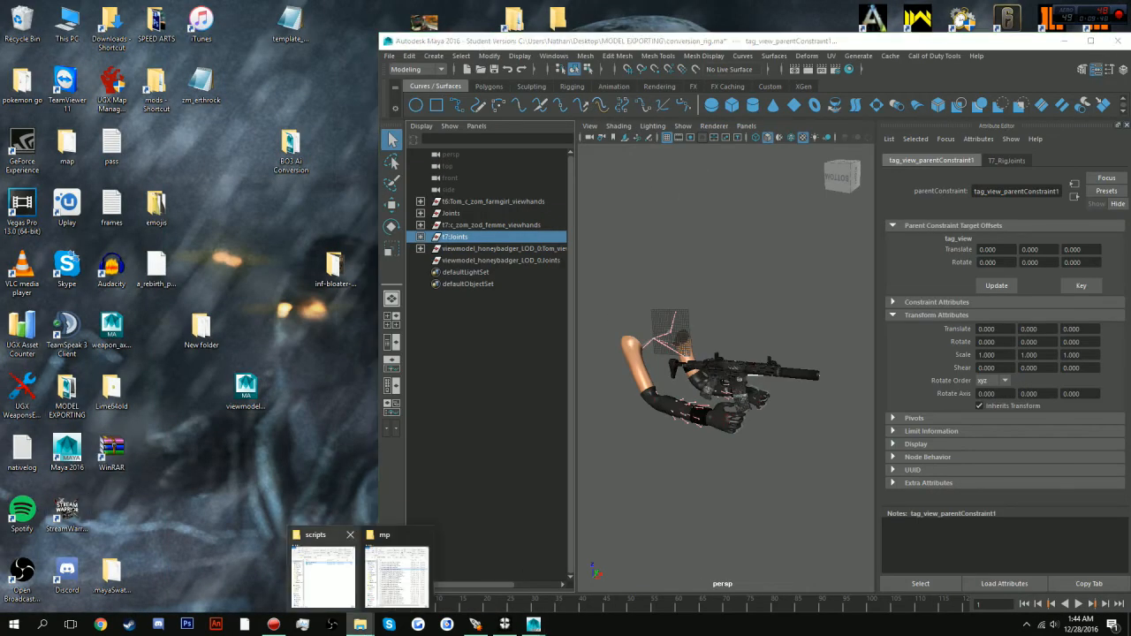
mouse_move(359, 575)
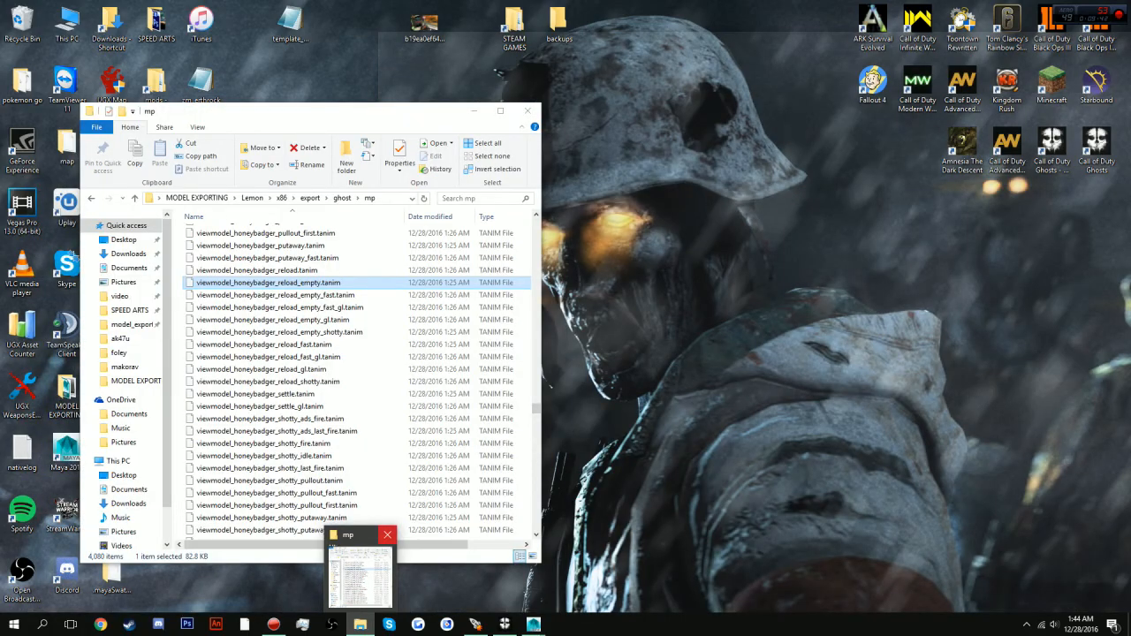
left_click(387, 535)
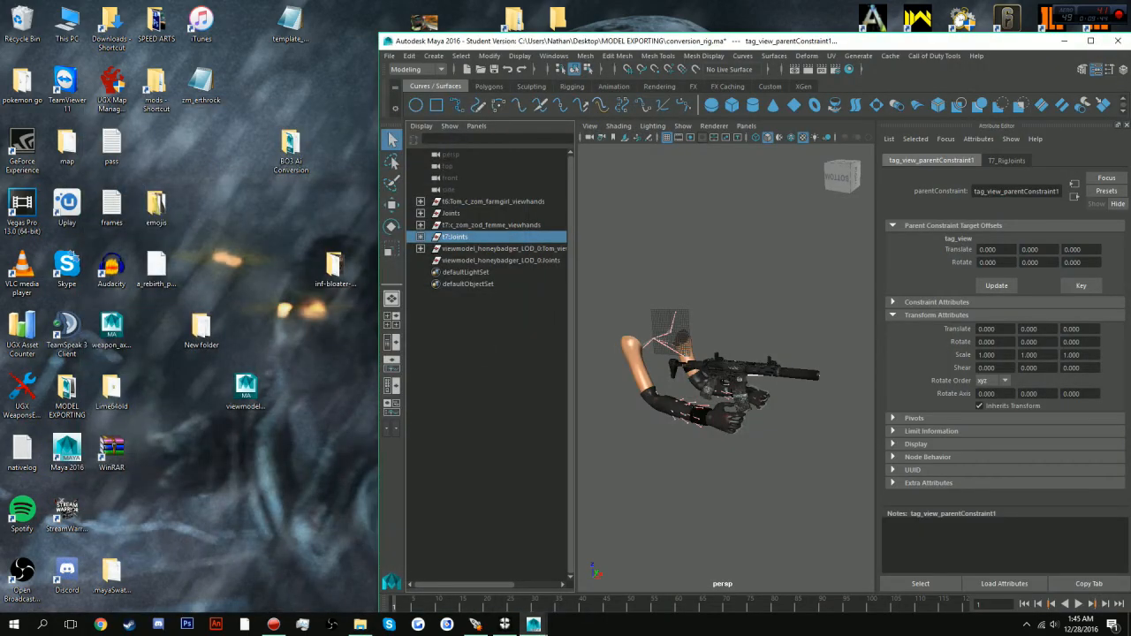
double_click(67, 389)
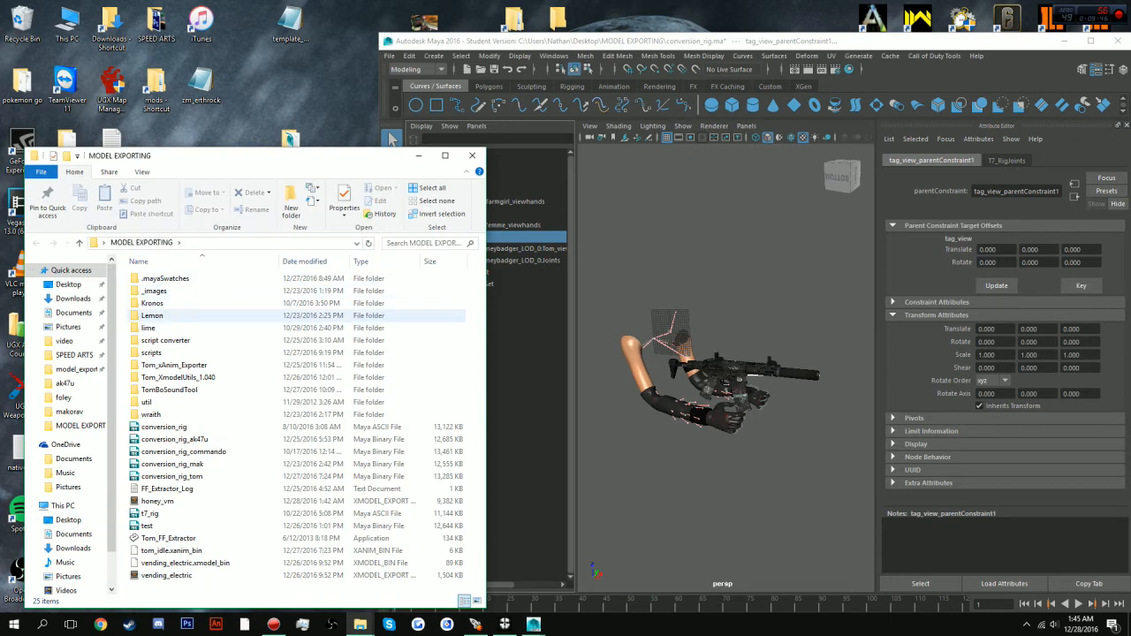
double_click(151, 352)
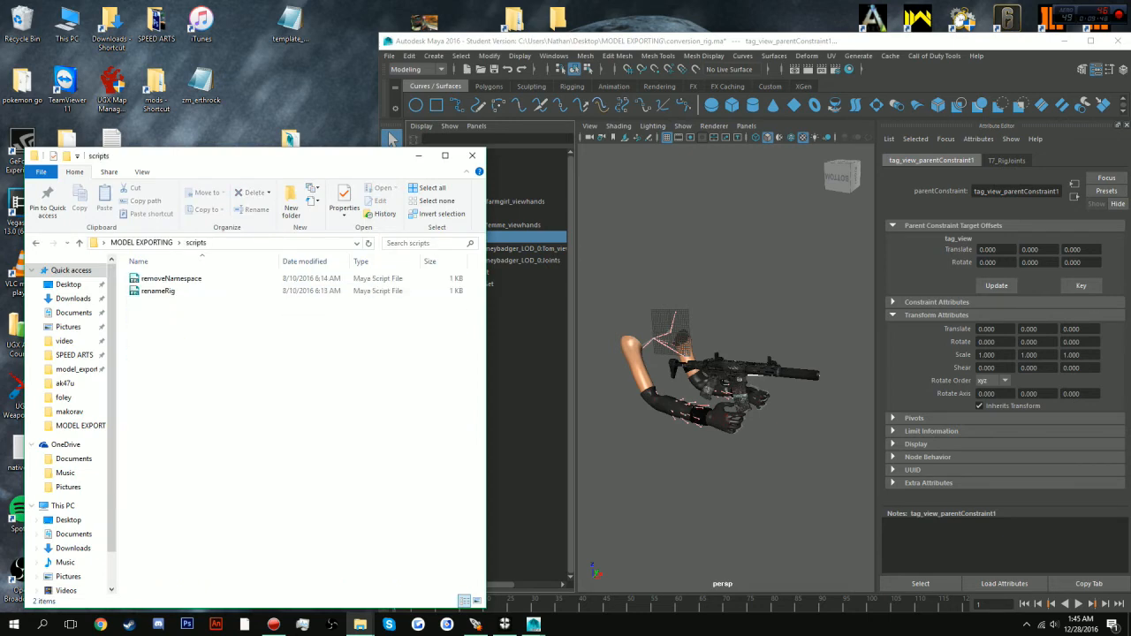
left_click_drag(459, 331, 495, 104)
Step: Run the renameRig script from the scripts folder on the selected t7:Joints hierarchy in Maya, and reselect the renamed group
left_click(154, 291)
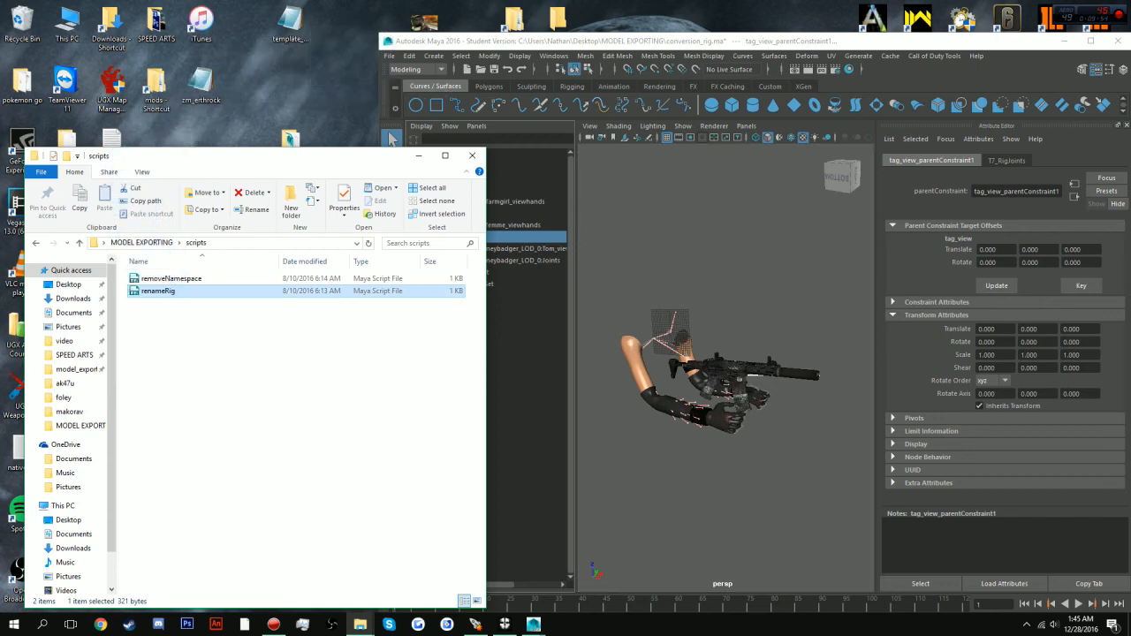
left_click_drag(588, 44, 566, 13)
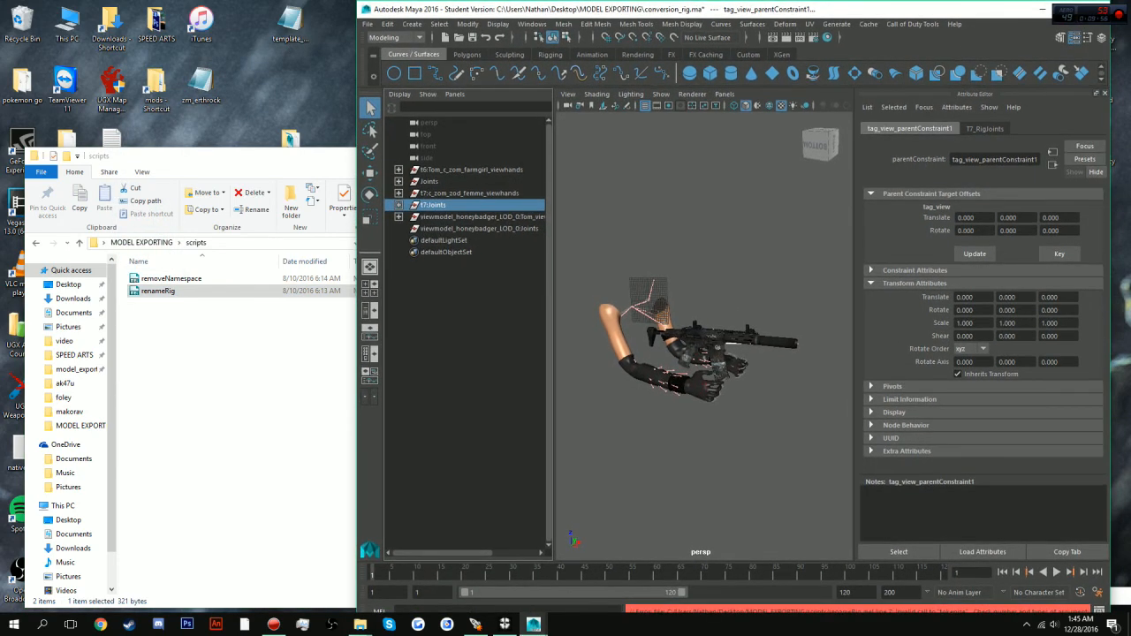
left_click_drag(159, 290, 618, 221)
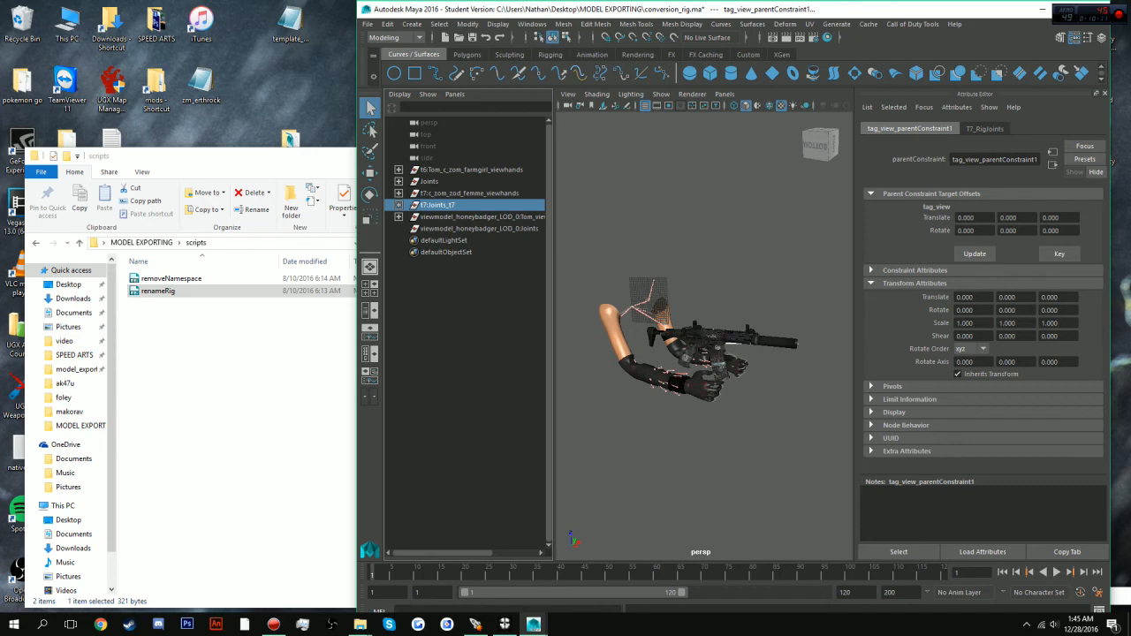
left_click(471, 169)
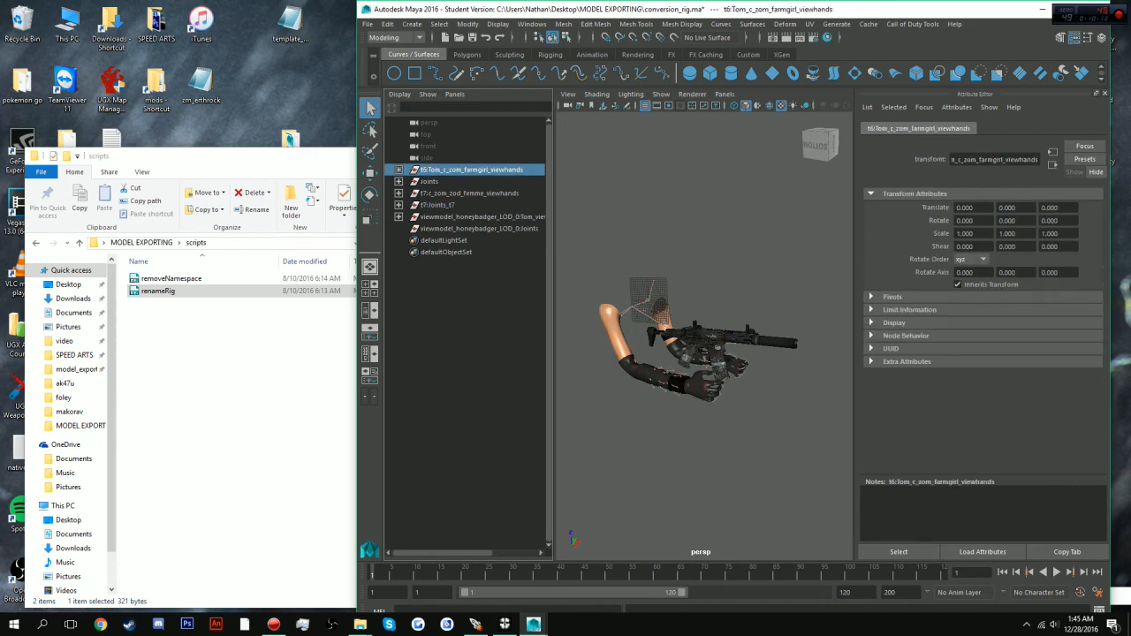
left_click(437, 205)
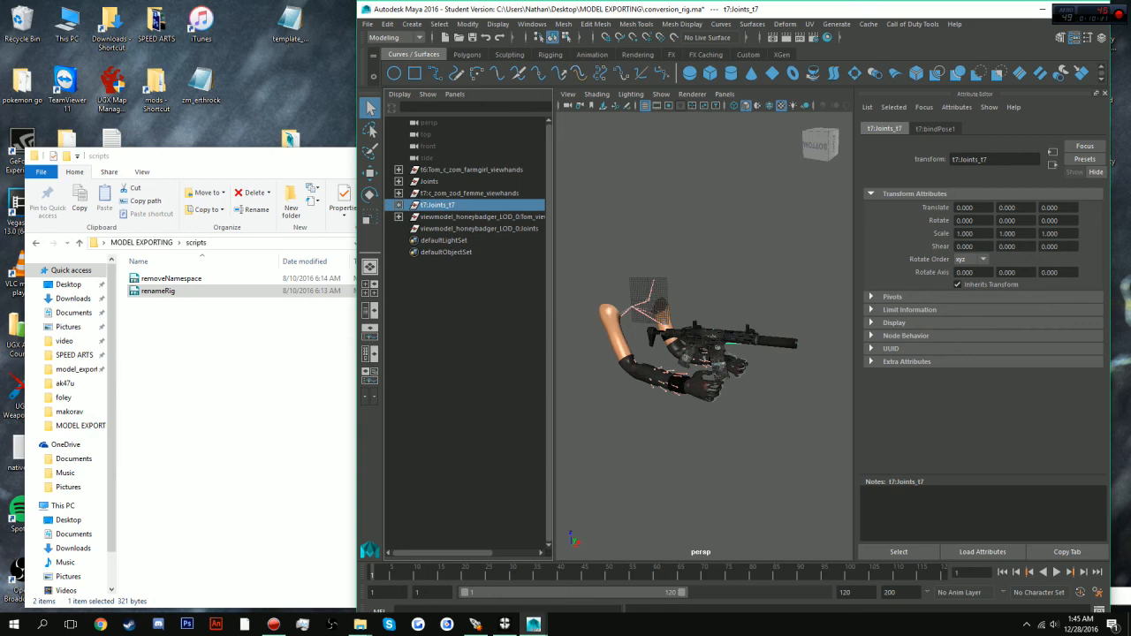
Step: Save the scene as the Maya Binary file conversion_rig_honey in the MODEL EXPORTING folder, accepting the student version notice
left_click(367, 24)
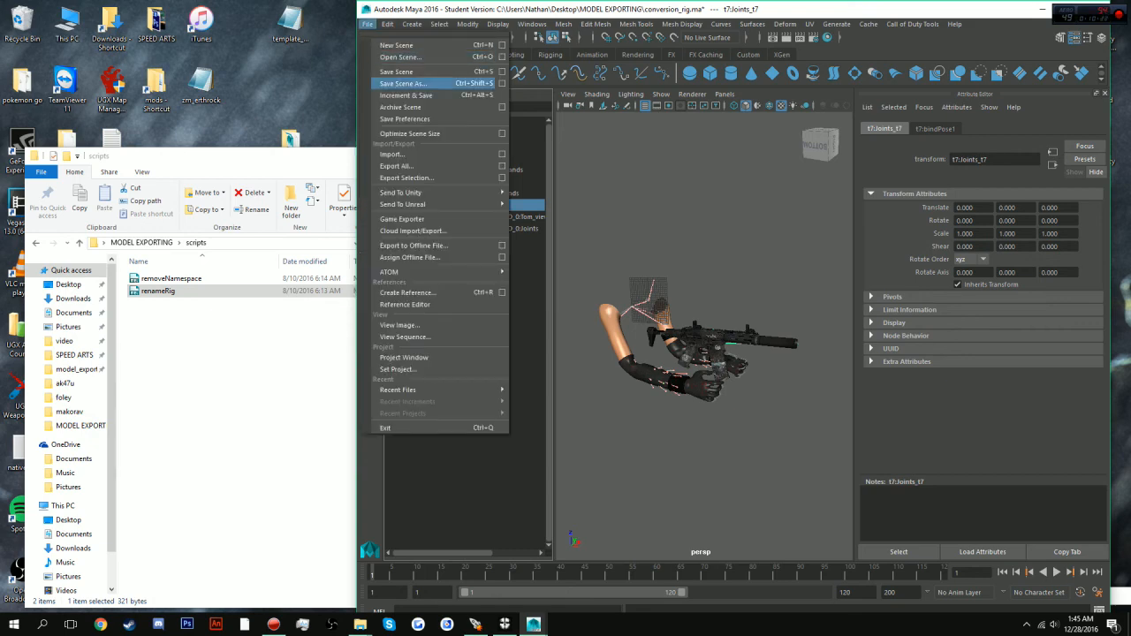
left_click(403, 83)
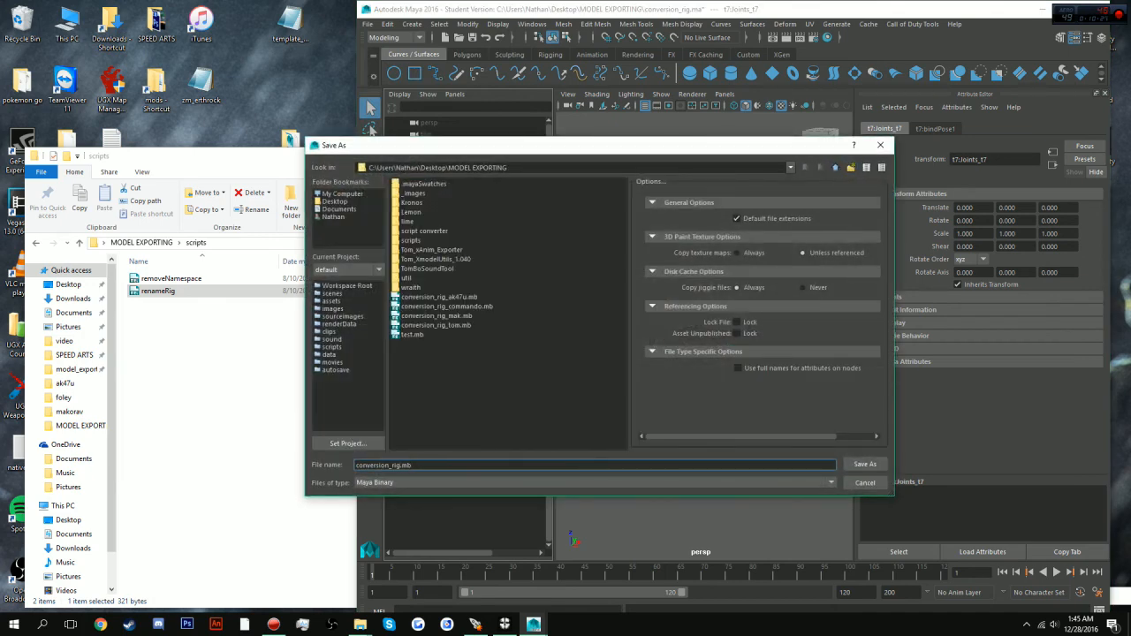
type("_honey")
left_click(865, 464)
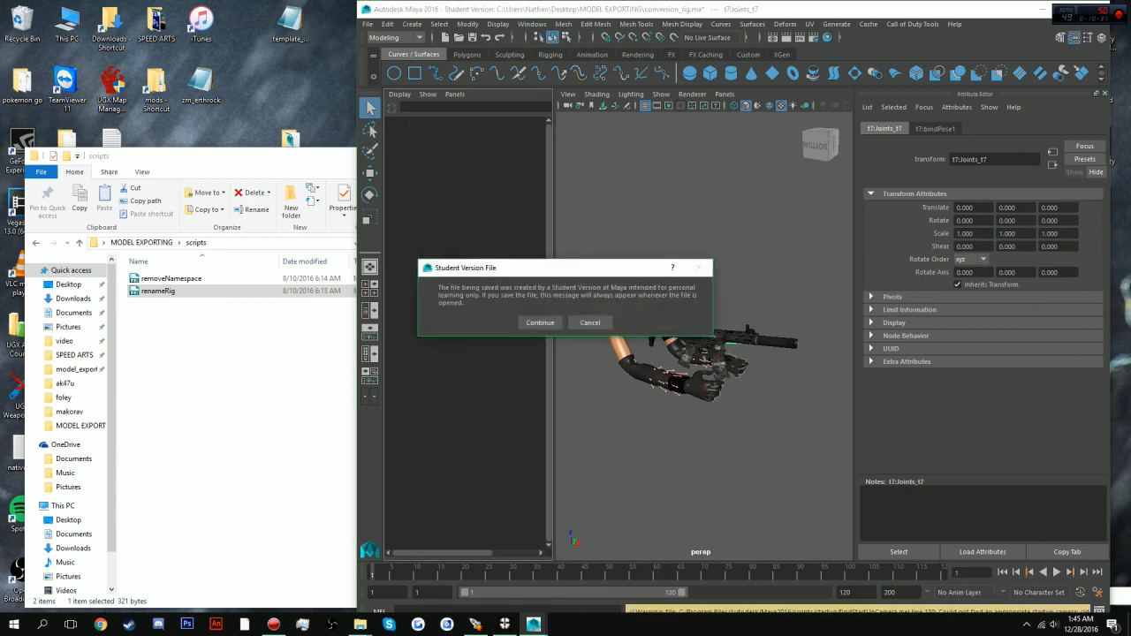
left_click(540, 322)
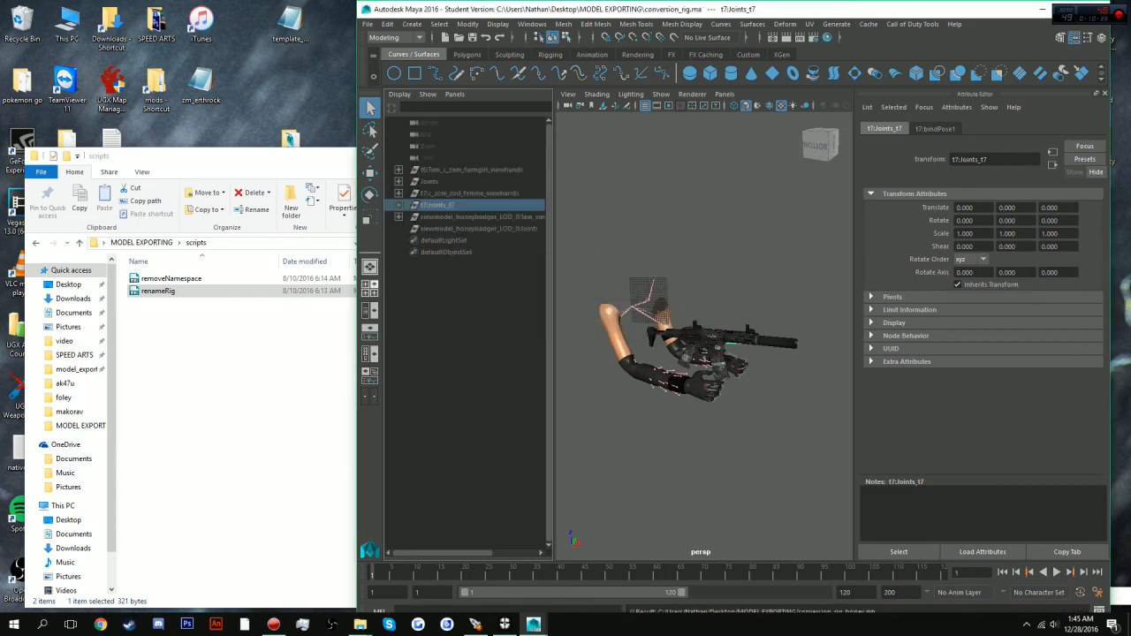
Step: Select the removeNamespace script in the scripts folder and move the folder window down so it uncovers the desktop and Maya
left_click_drag(263, 158, 291, 202)
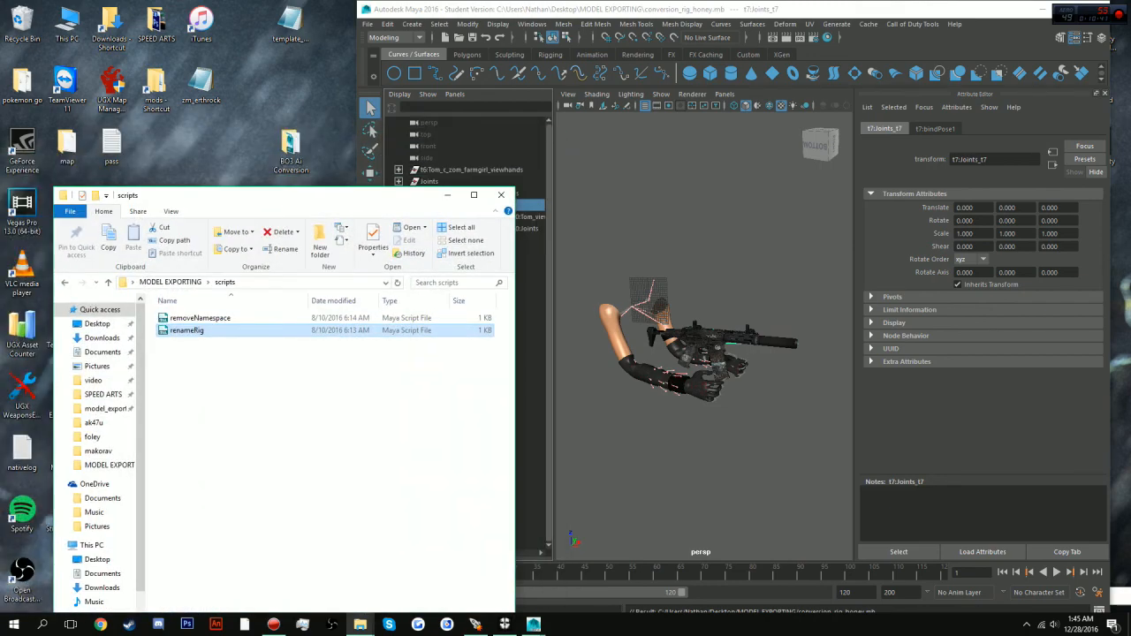
left_click(200, 317)
left_click_drag(207, 196, 177, 517)
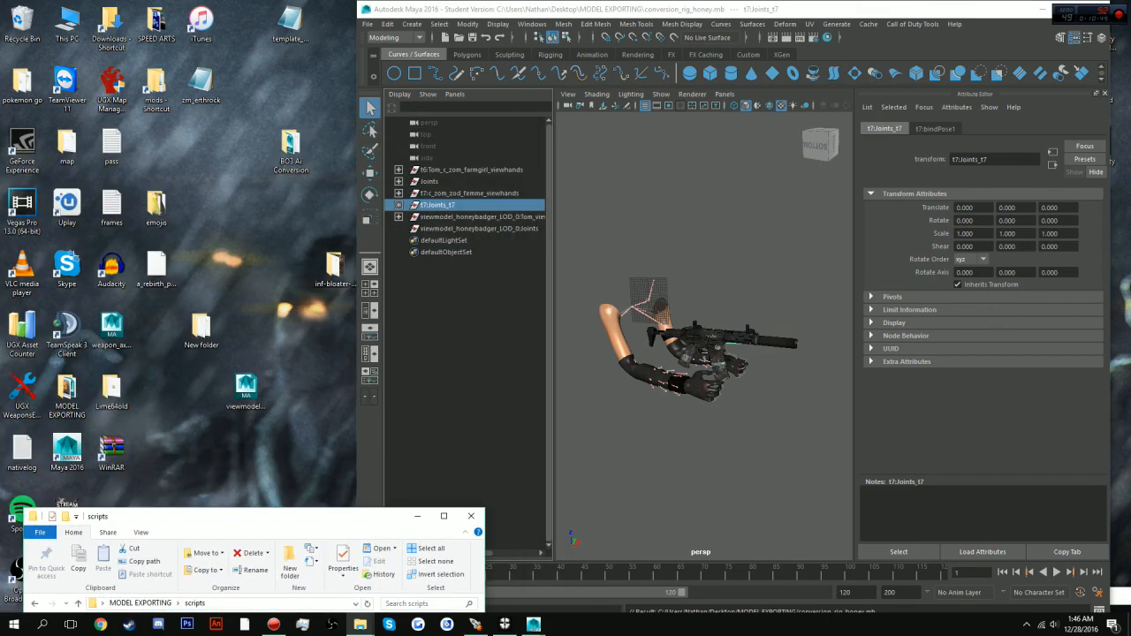
Step: Expand the t7:Joints_t7 group to show its renamed joints, and reposition the Maya window beside the desktop icons
left_click_drag(598, 11, 477, 26)
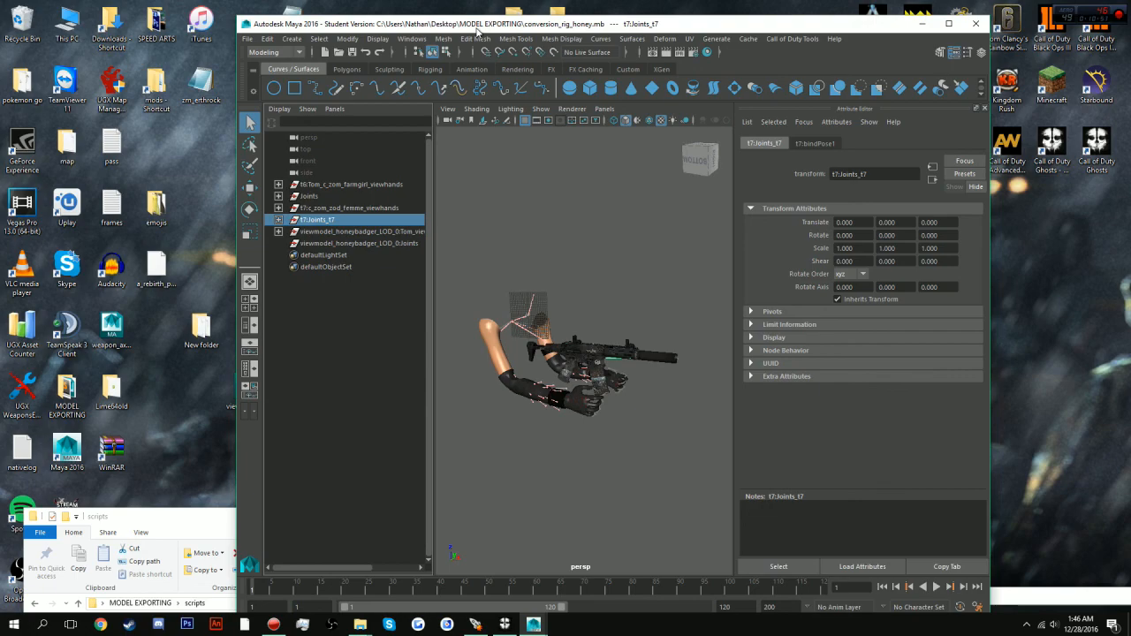
left_click_drag(477, 31, 518, 26)
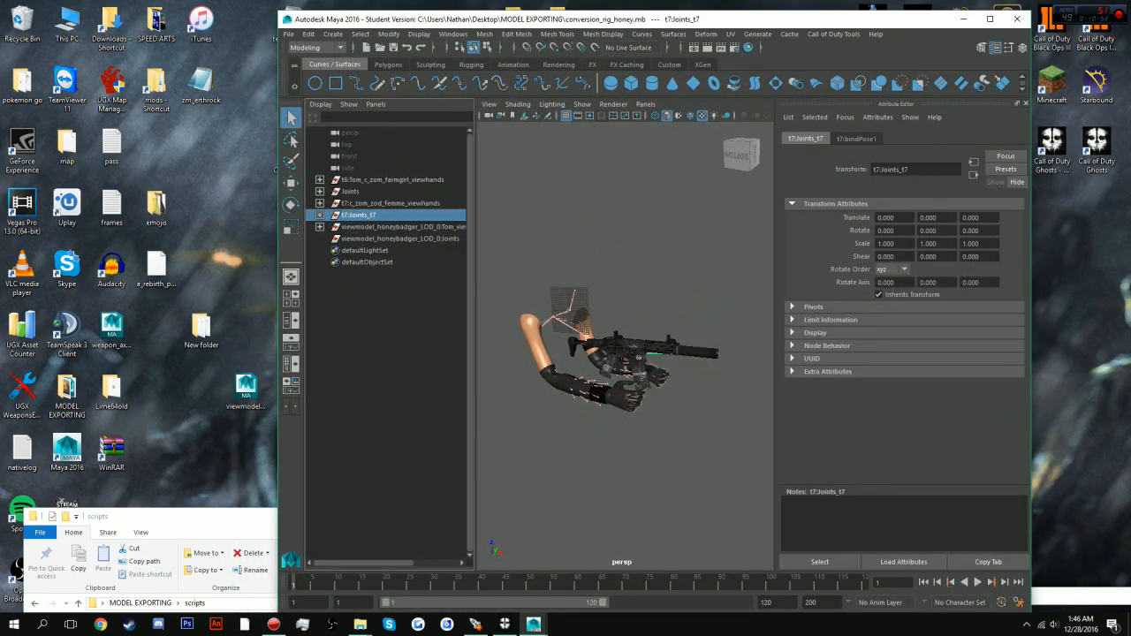
left_click(320, 214)
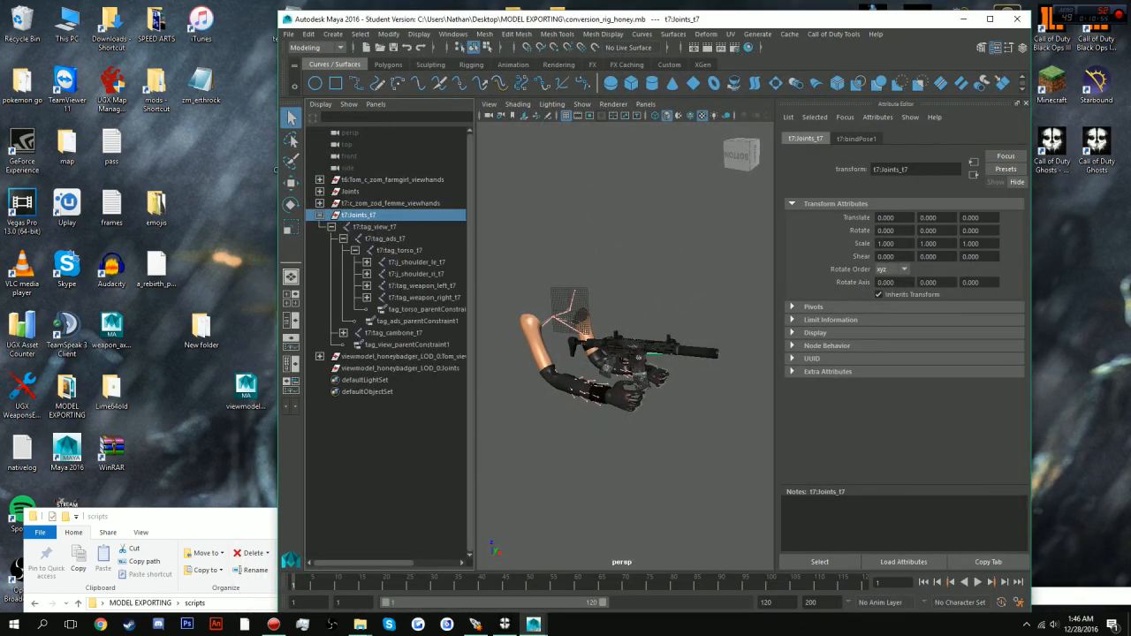
left_click_drag(450, 28, 522, 27)
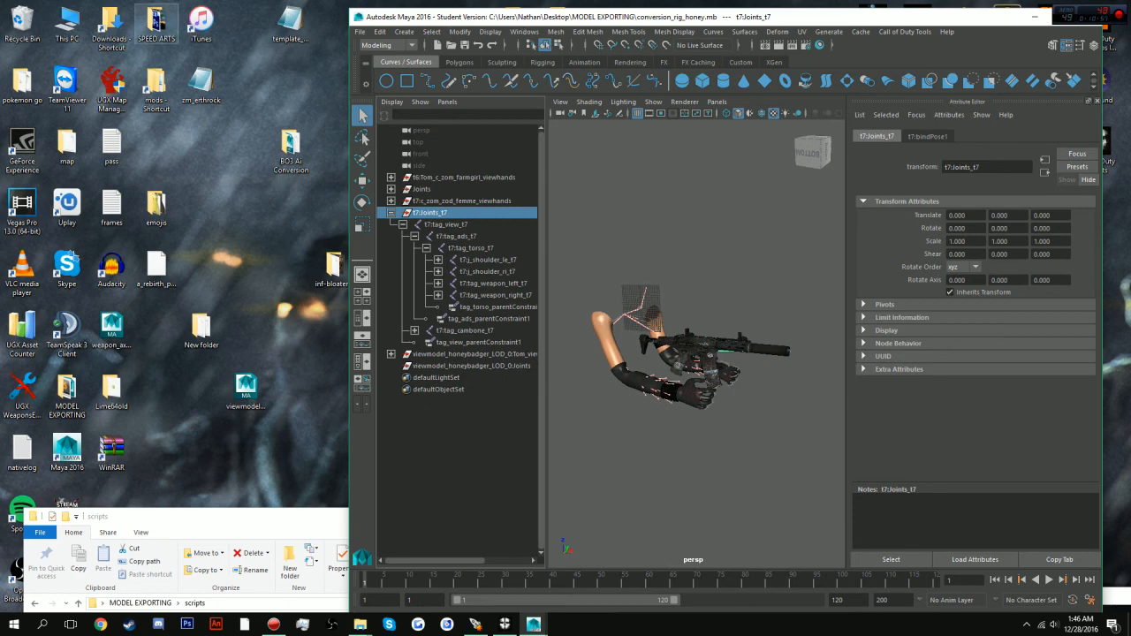